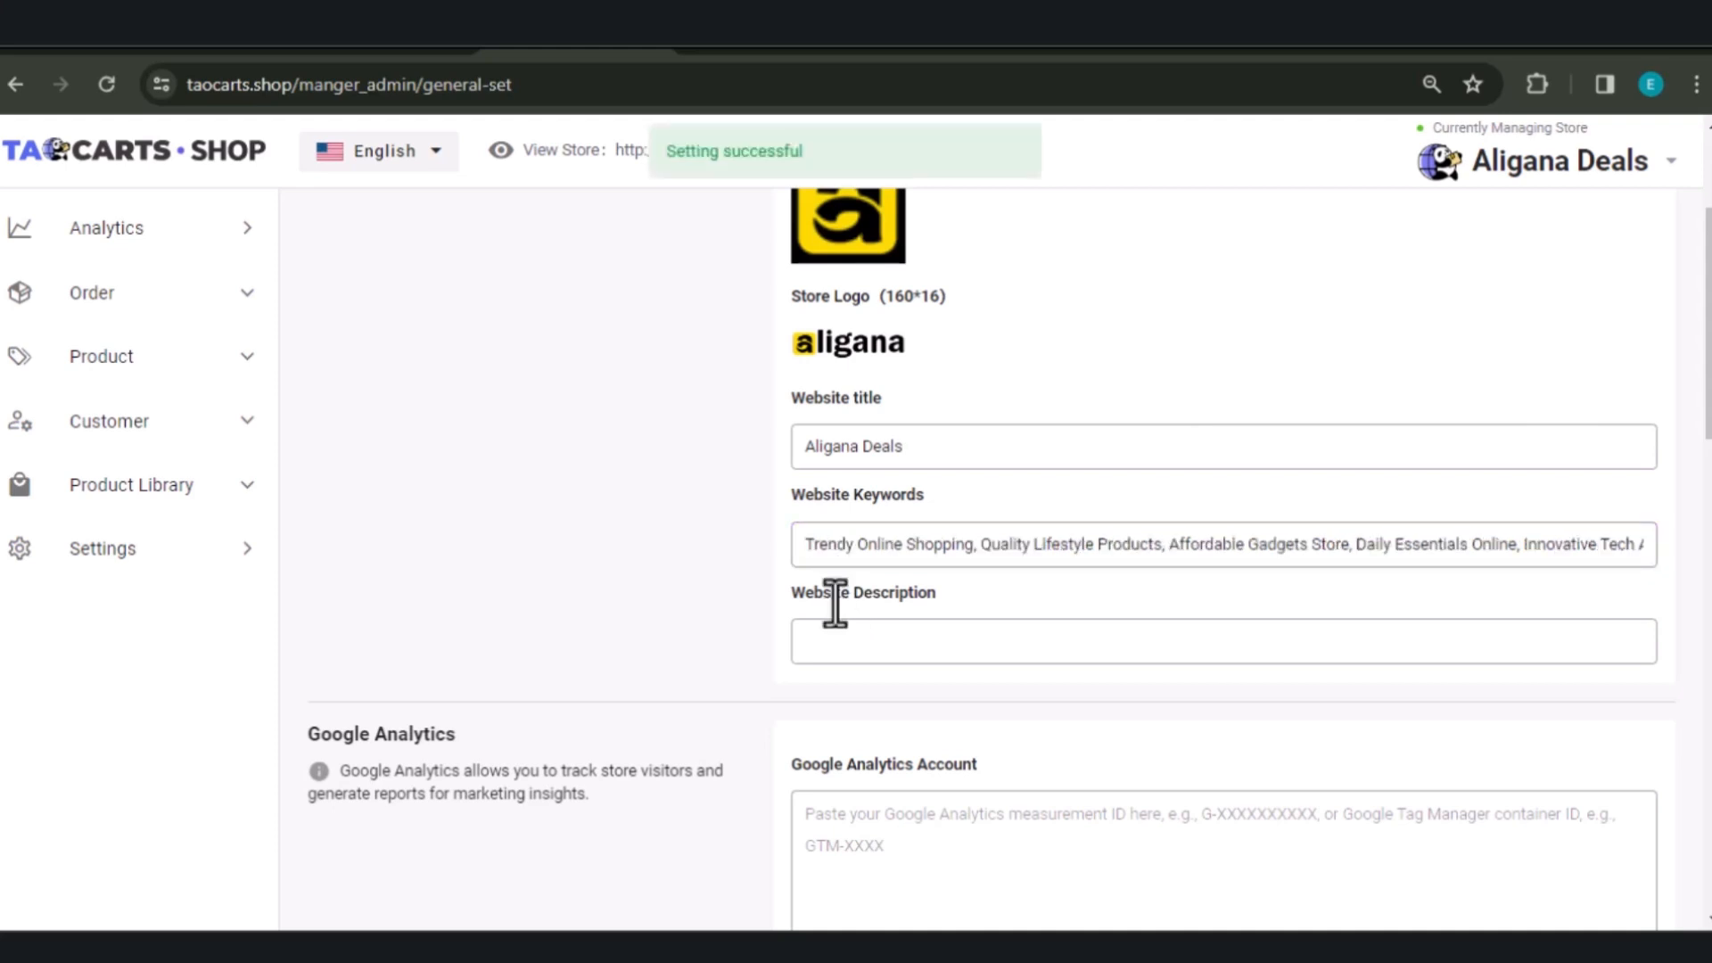
Step: Fill in the website description with the text promoting Aligana Deals' trendy gadgets, quality lifestyle products and daily essentials
left_click(842, 643)
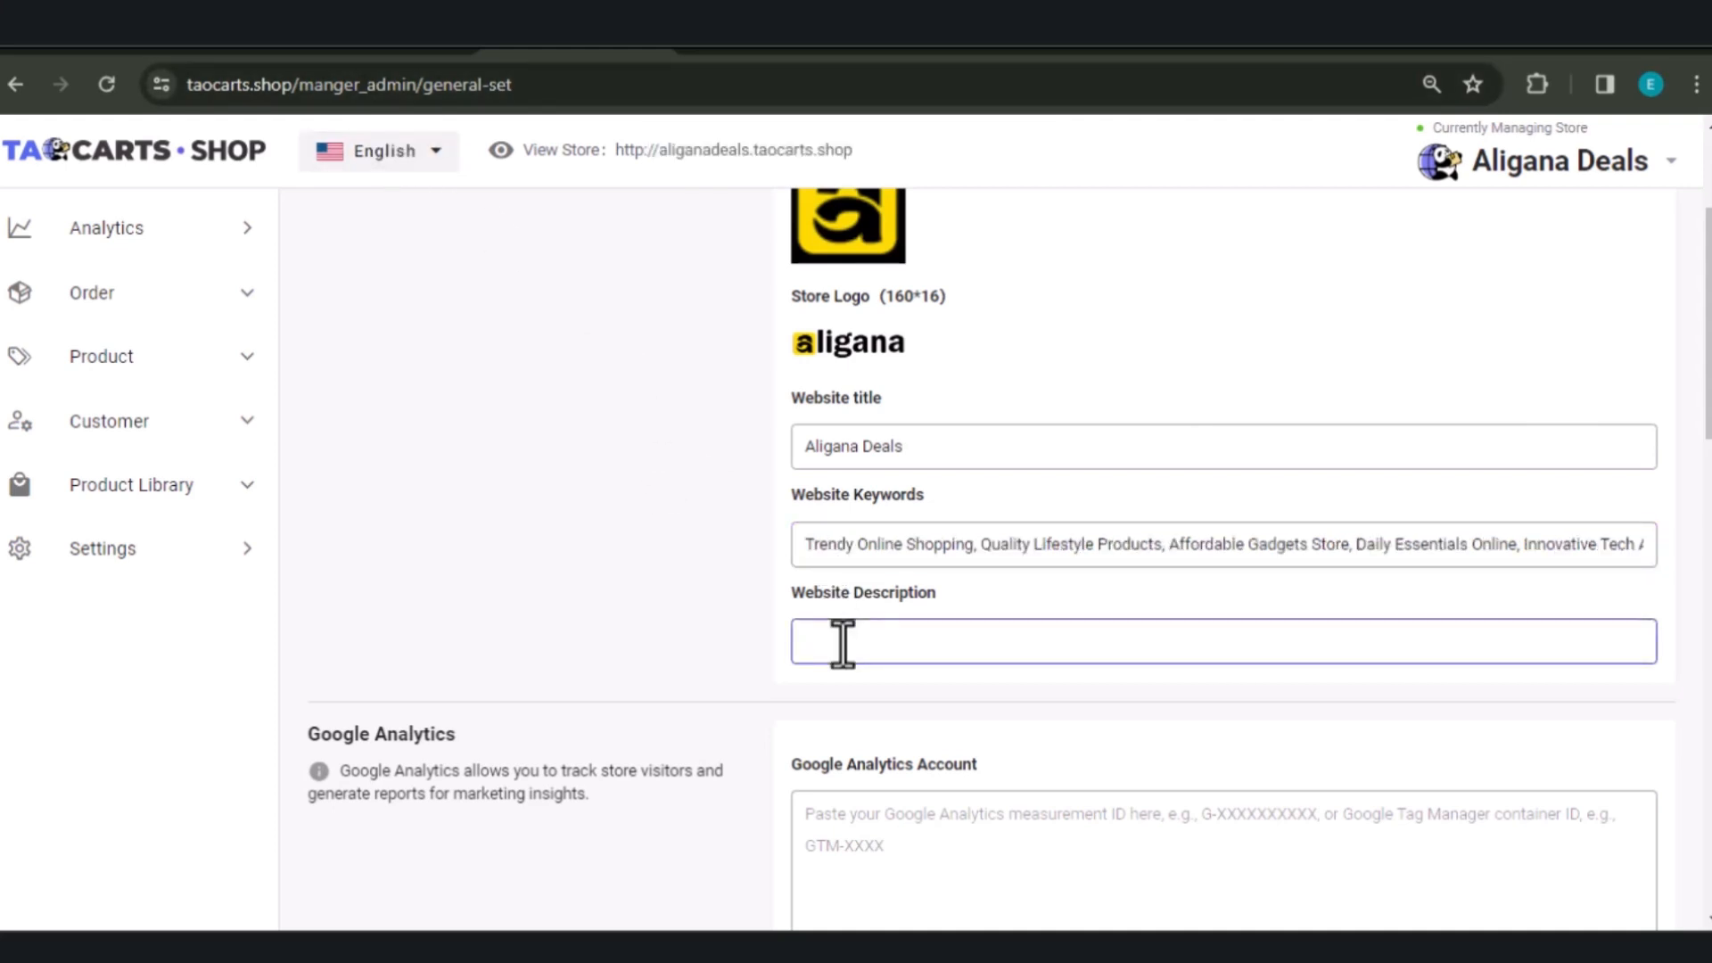
left_click(837, 678)
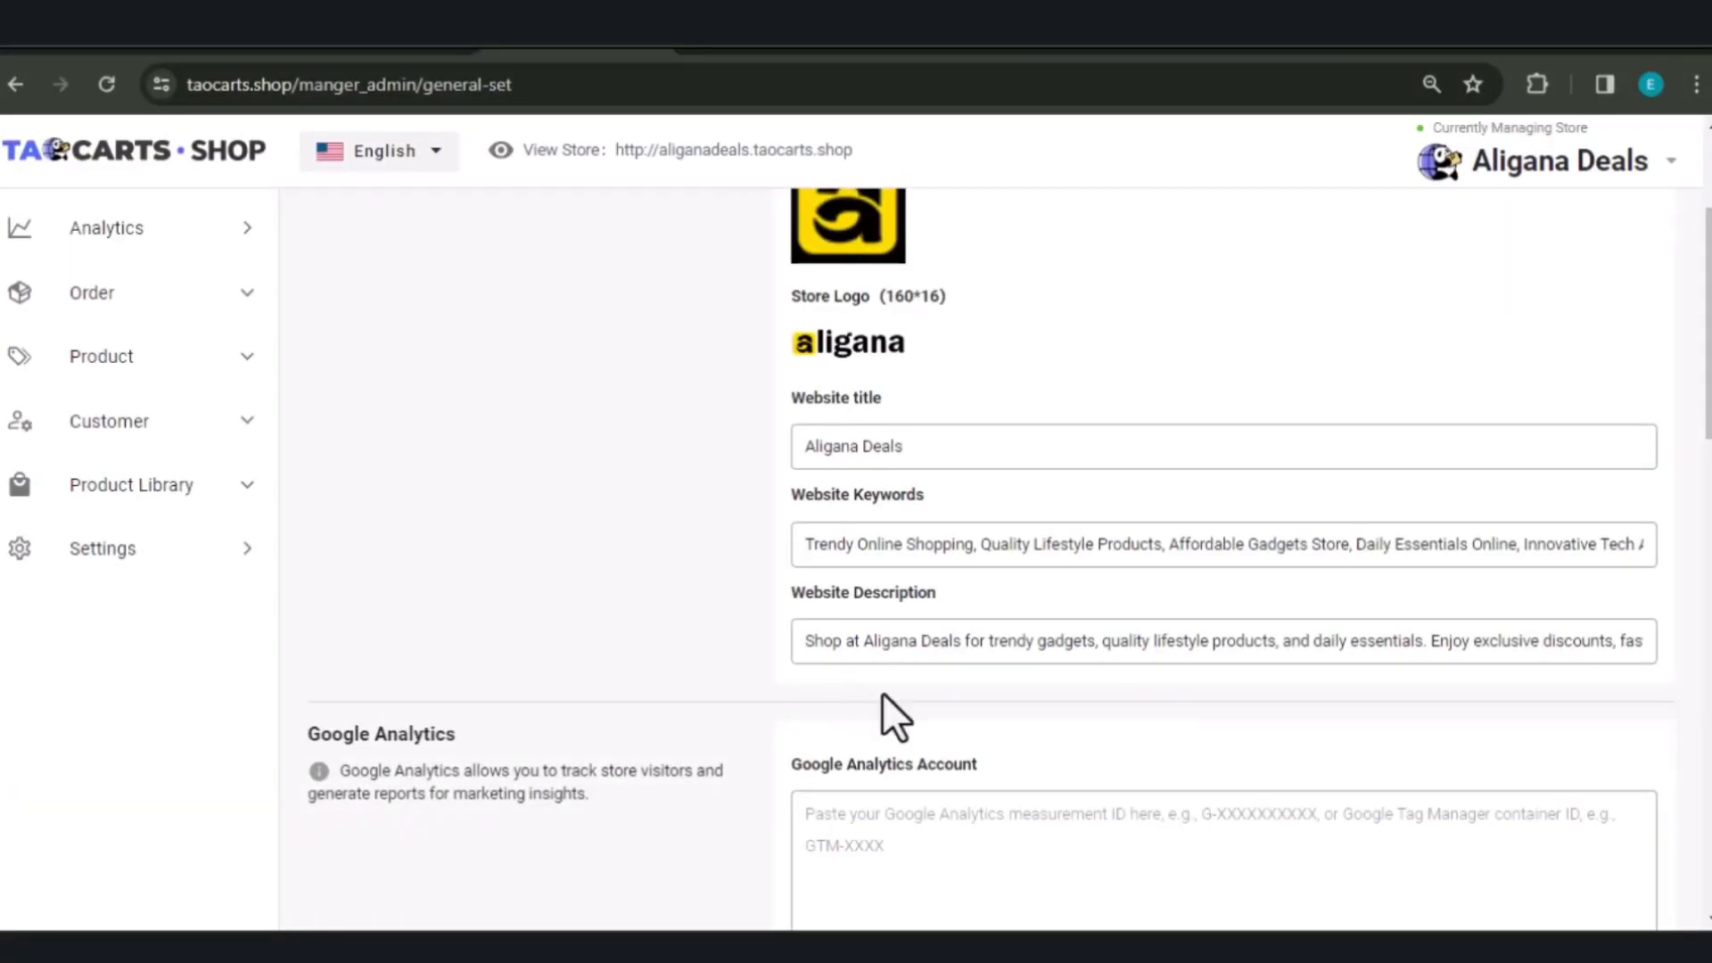
Step: Enter the Google Analytics account ID and the Facebook Pixel ID for the store
scroll(881, 692, "down", 2)
left_click(862, 580)
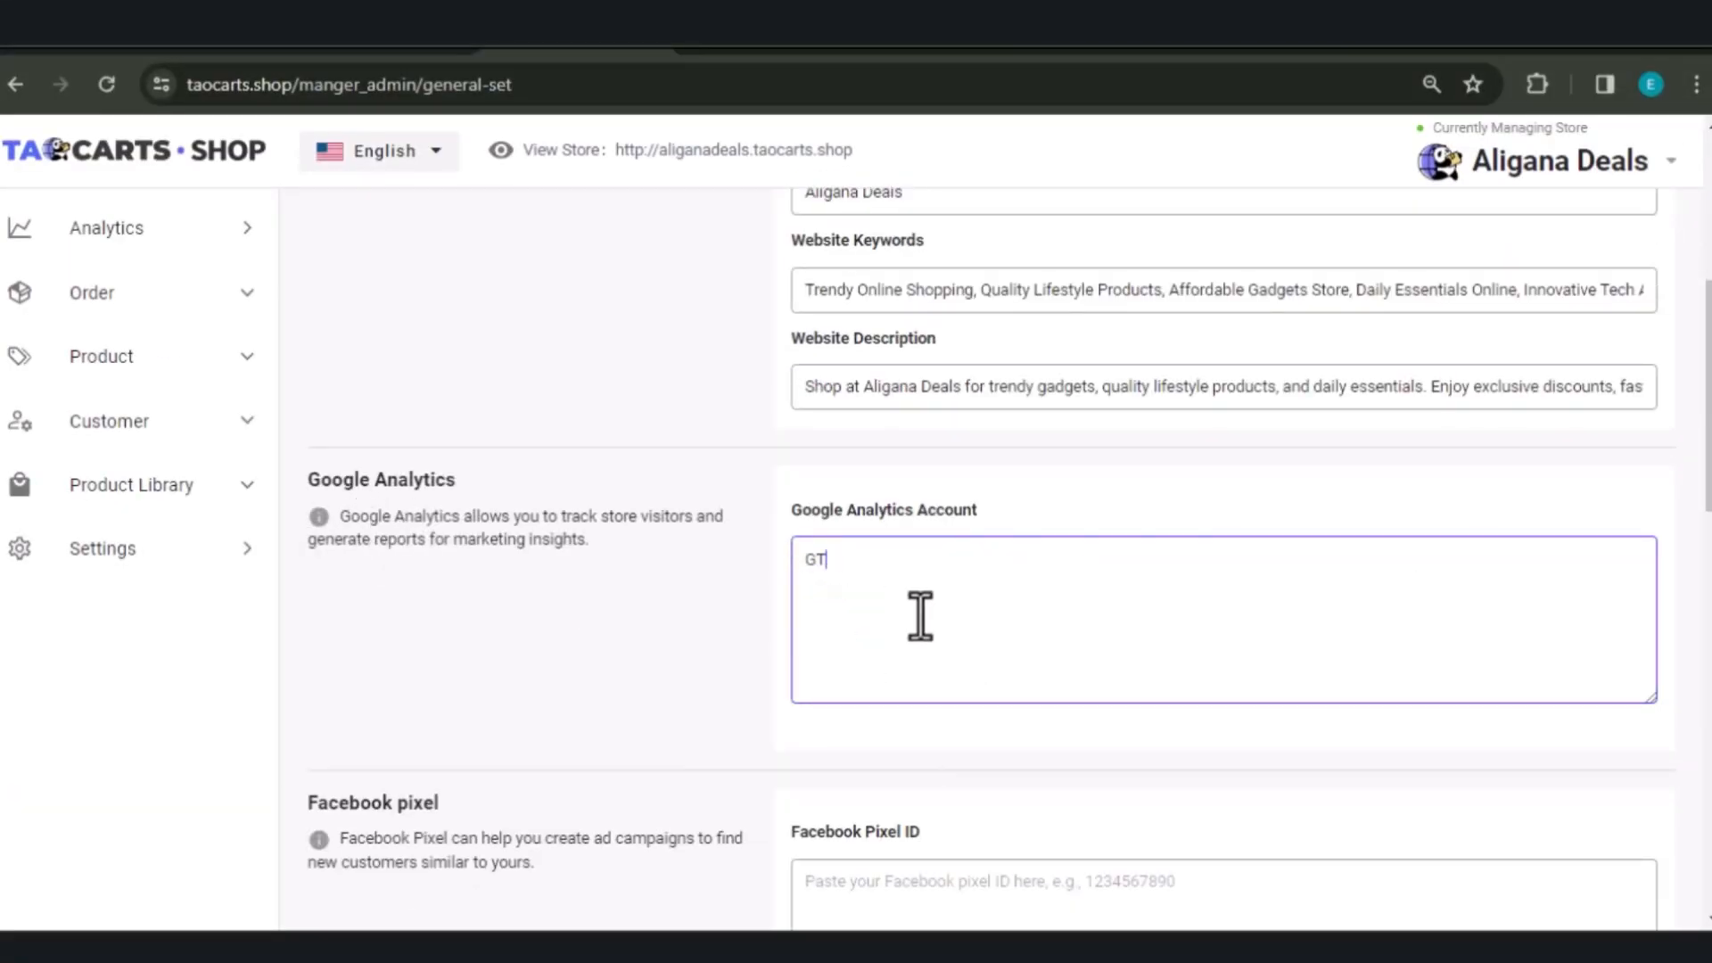
scroll(920, 615, "down", 1)
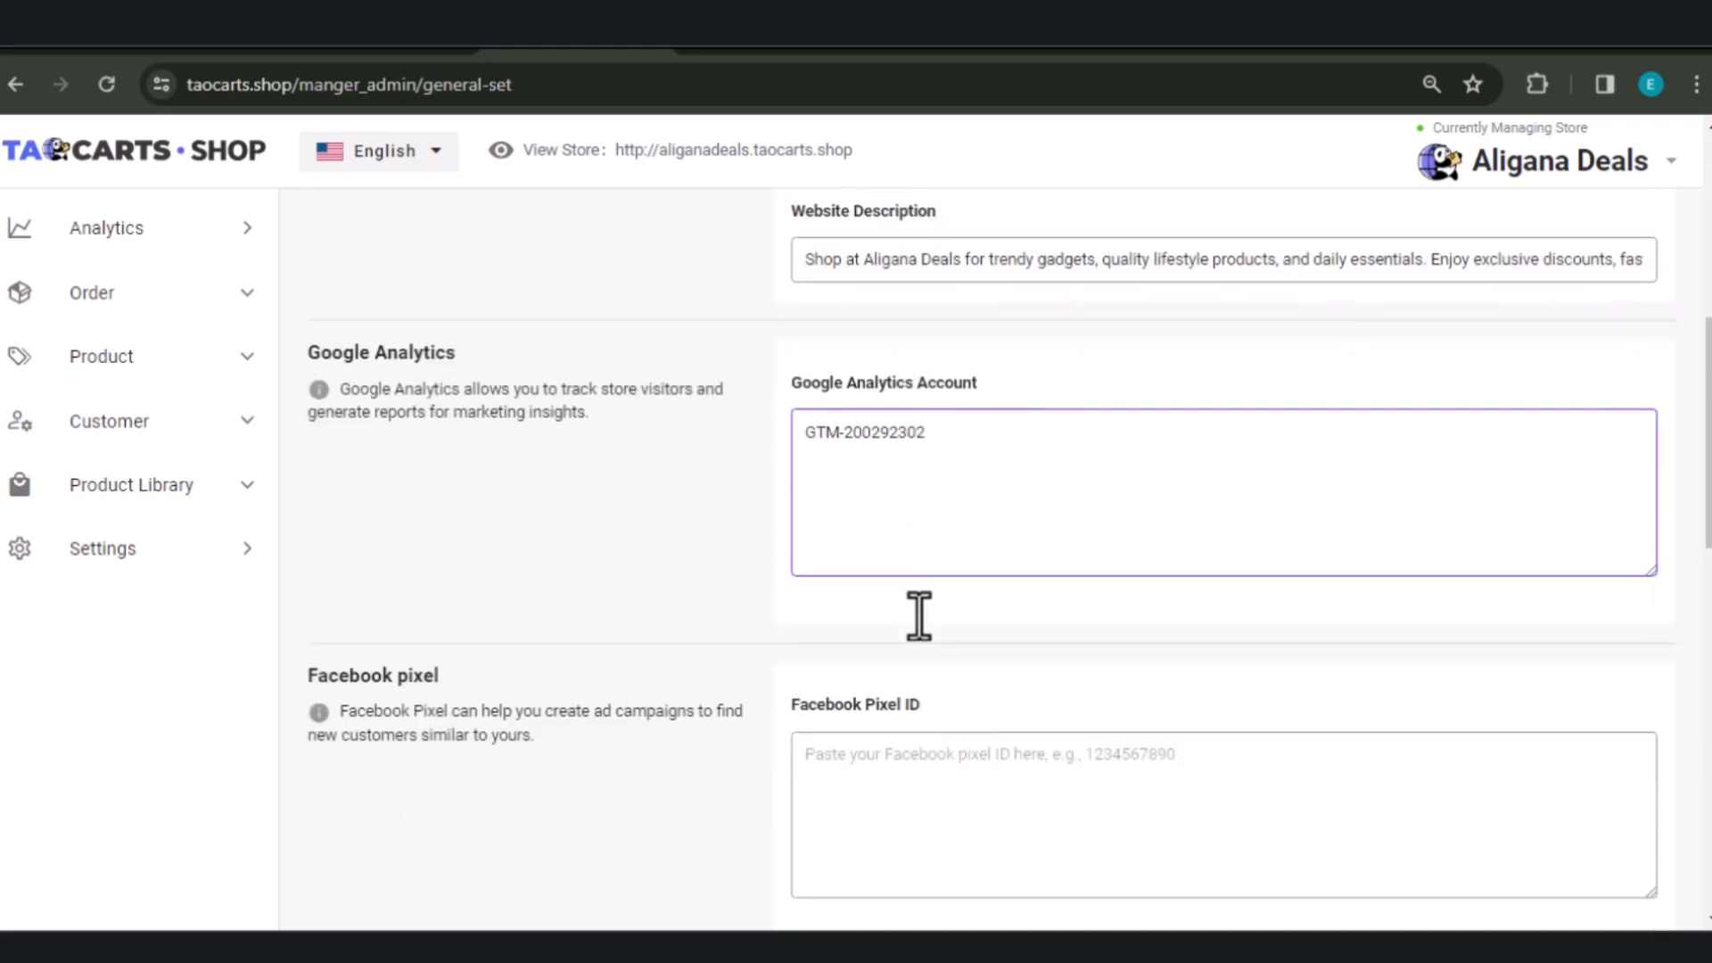
left_click(873, 788)
type("2993220492")
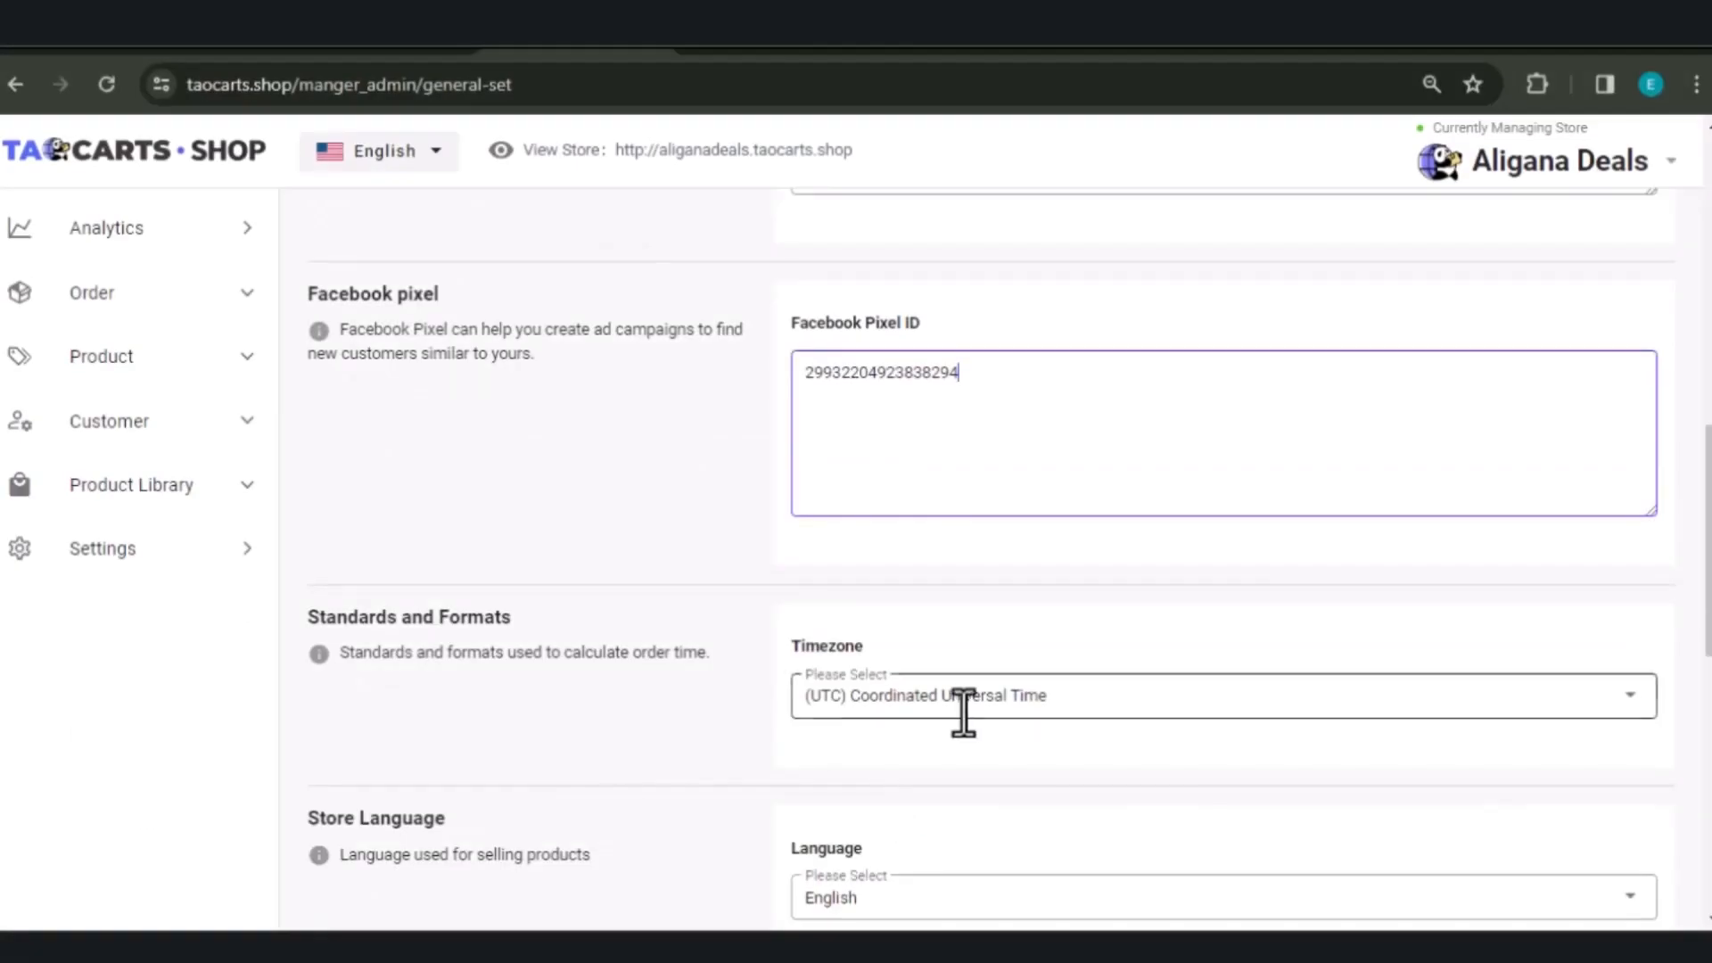
Step: Try the (UTC) Edinburgh, London timezone for the store and restore (UTC) Coordinated Universal Time
left_click(963, 709)
scroll(923, 454, "down", 12)
left_click(943, 437)
left_click(1021, 710)
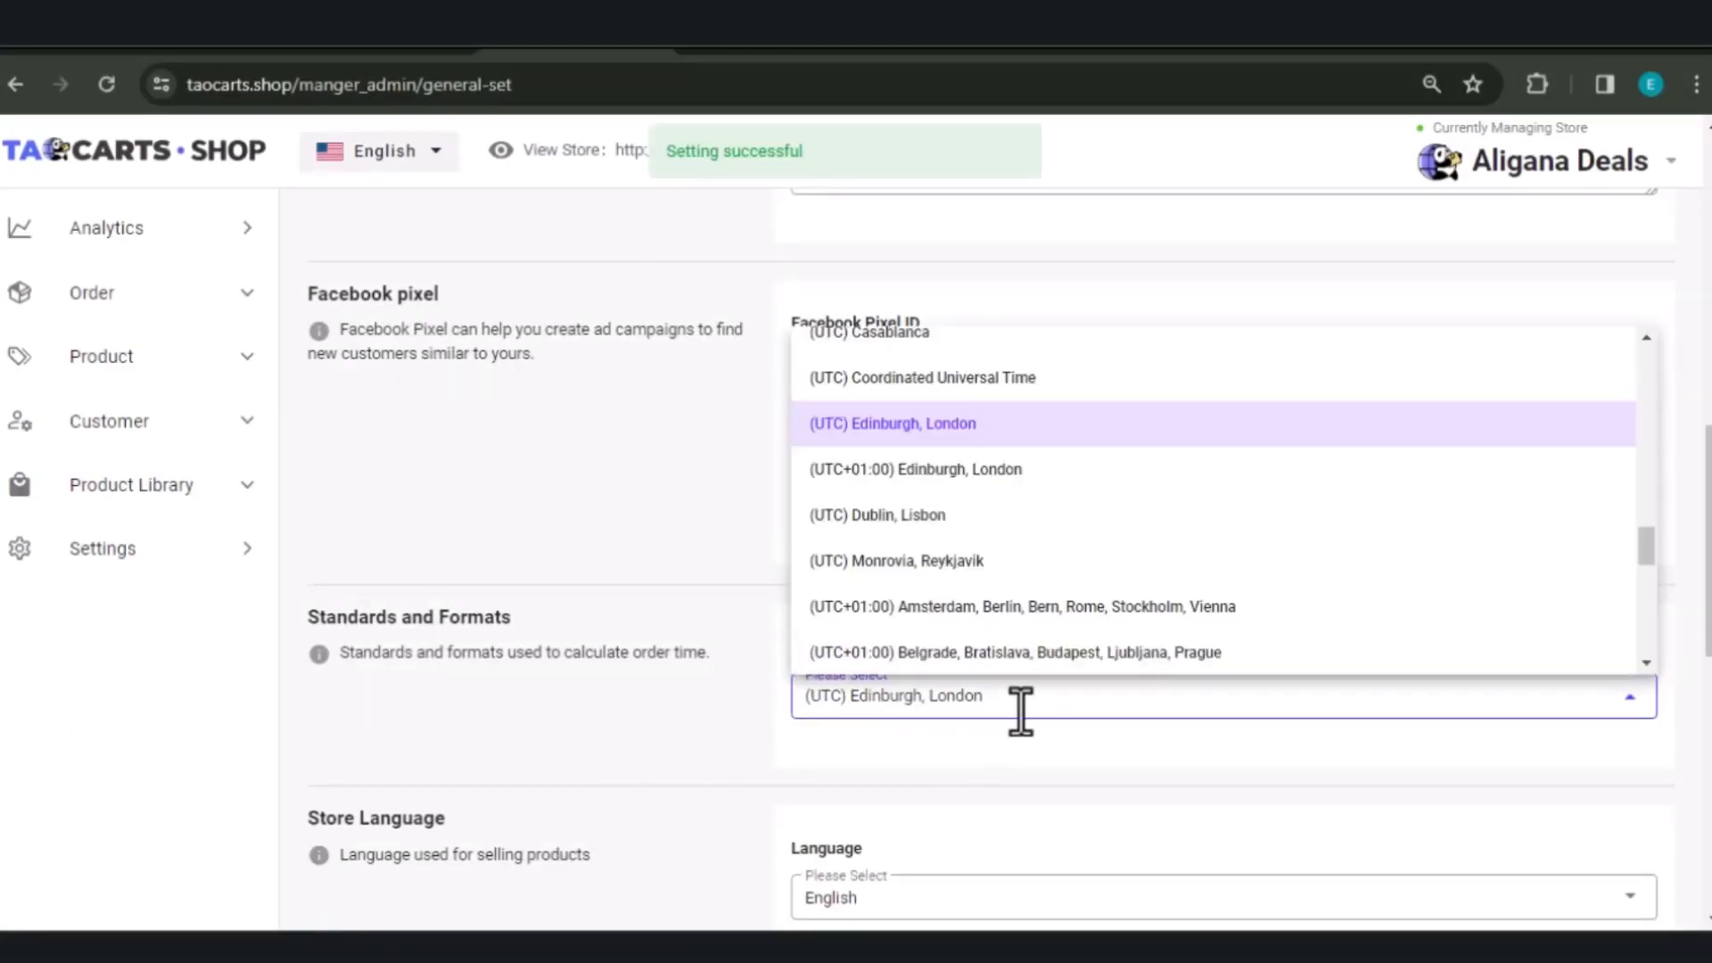
scroll(953, 531, "up", 1)
left_click(953, 524)
Step: Set the store language to English
scroll(945, 660, "down", 4)
left_click(874, 540)
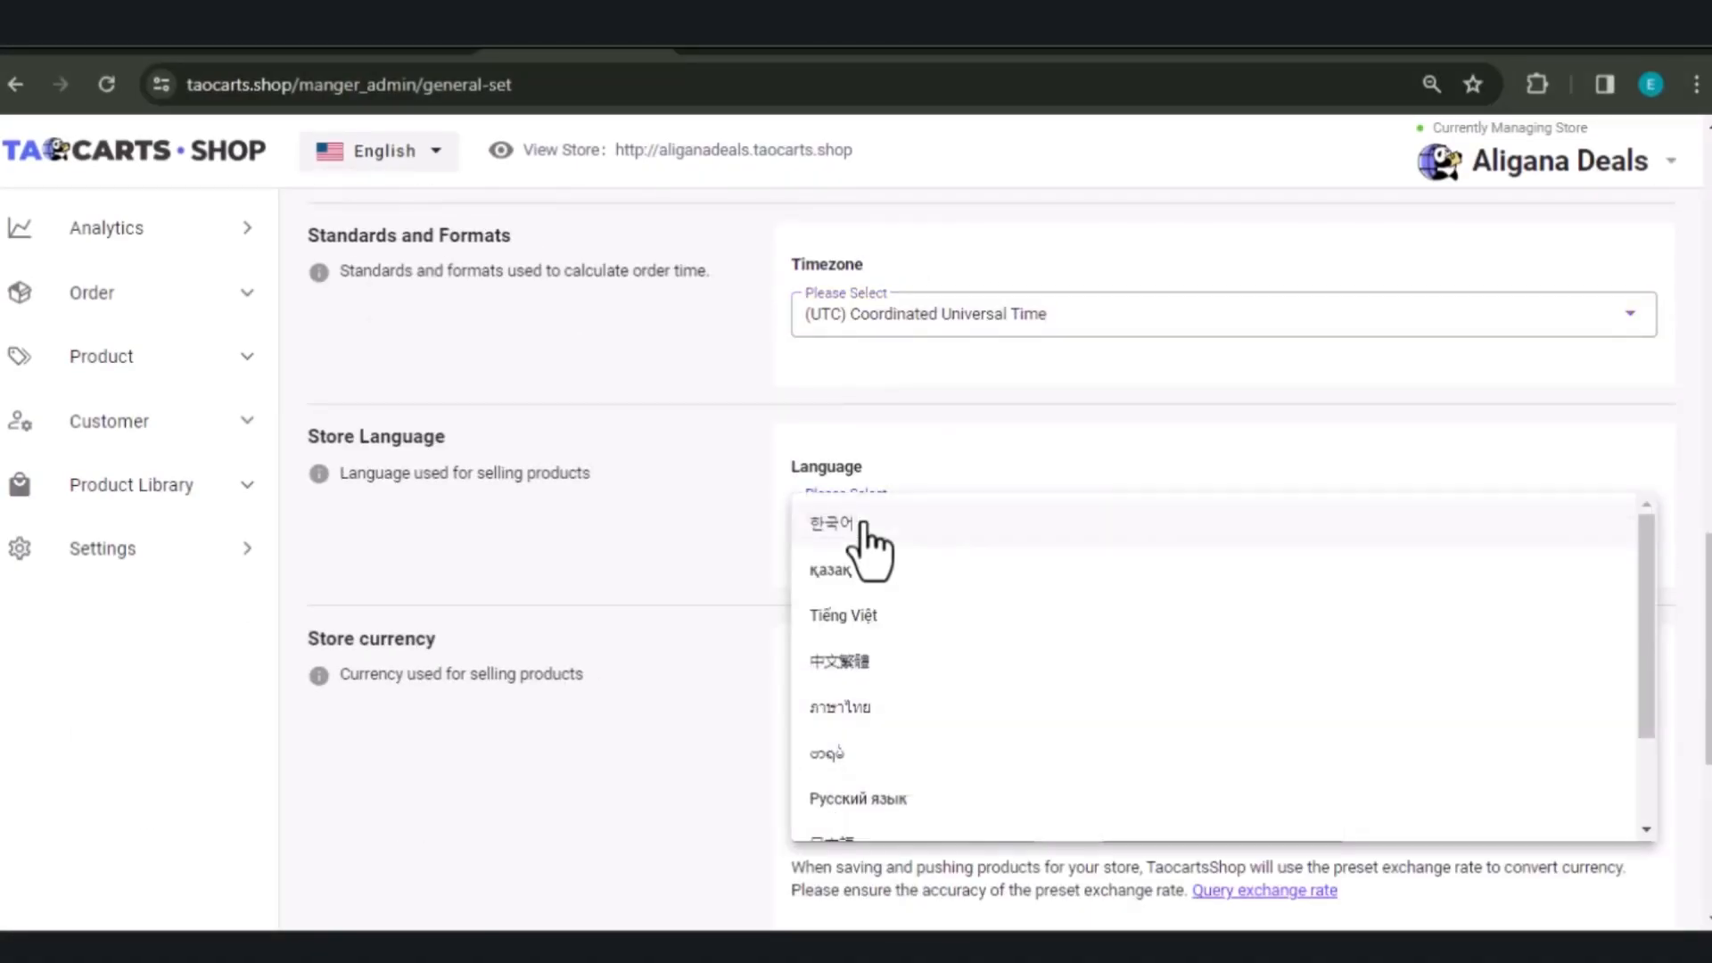
left_click(892, 763)
Step: Set the store currency to USD-United States Dollar($) and confirm changing the default currency
scroll(900, 750, "down", 1)
left_click(929, 593)
left_click(905, 302)
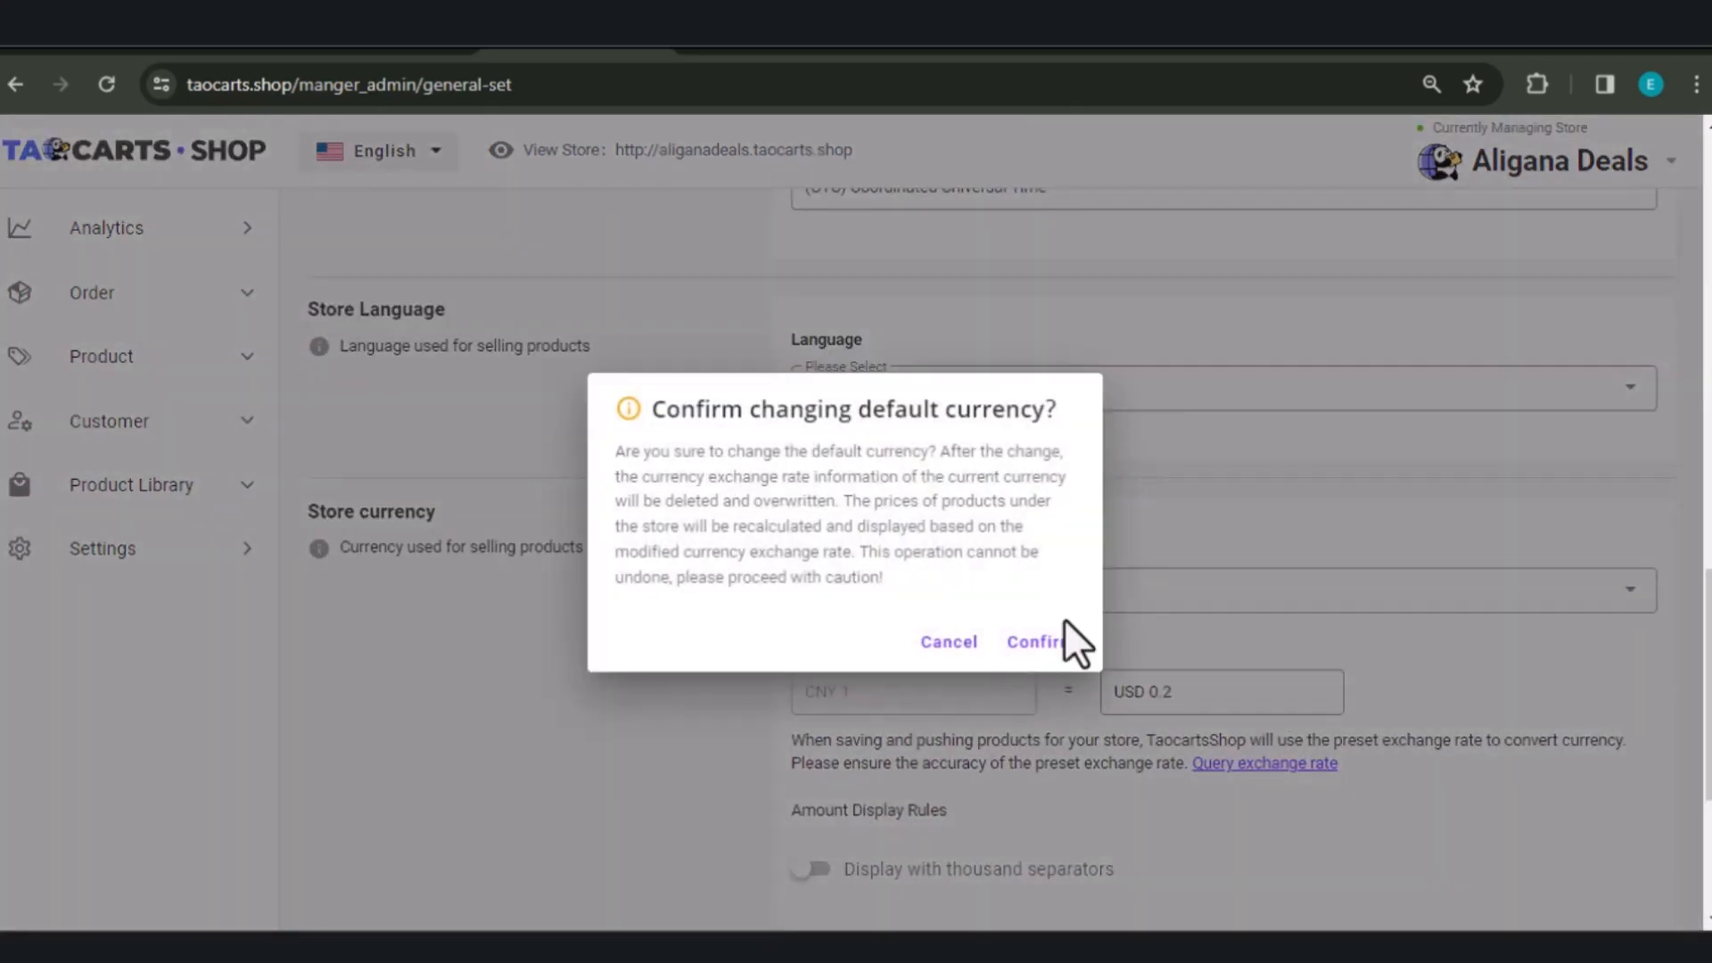
left_click(1040, 641)
Step: Edit the CNY to USD exchange rate and go through the amount display rules
scroll(1026, 642, "down", 1)
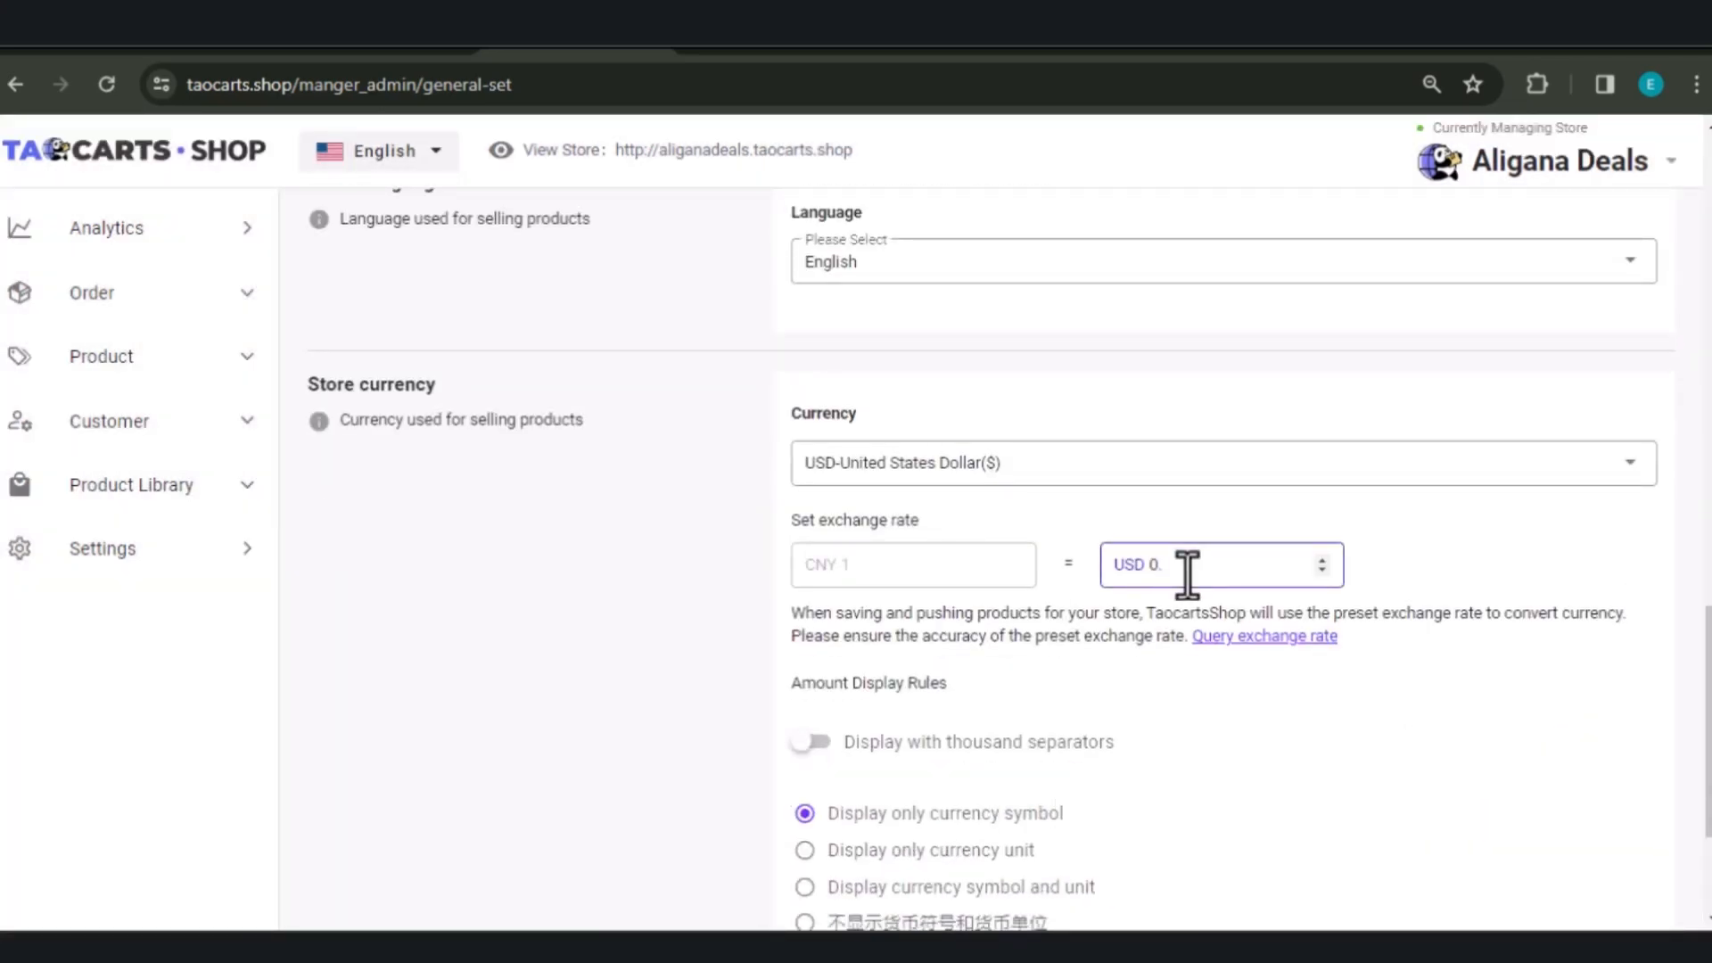
scroll(937, 731, "down", 2)
left_click(825, 807)
Step: Open the store's Navigation settings and examine where the header and footer menus appear in the preview
scroll(1150, 669, "up", 10)
scroll(1159, 678, "down", 5)
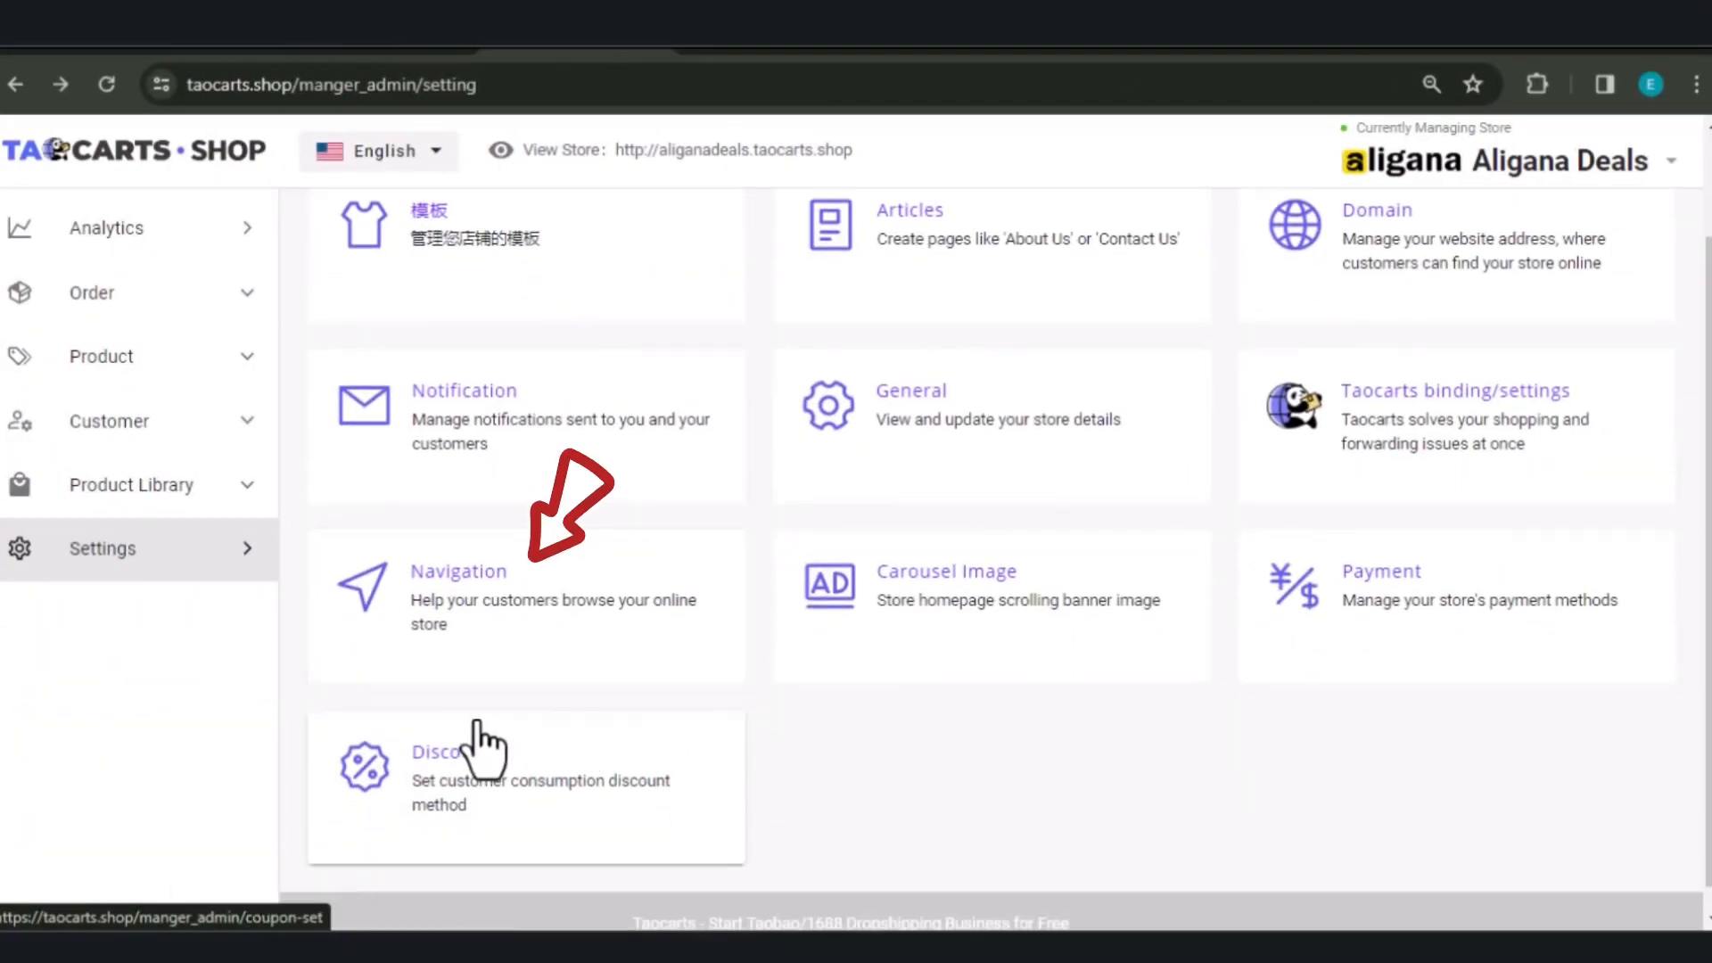
left_click(457, 598)
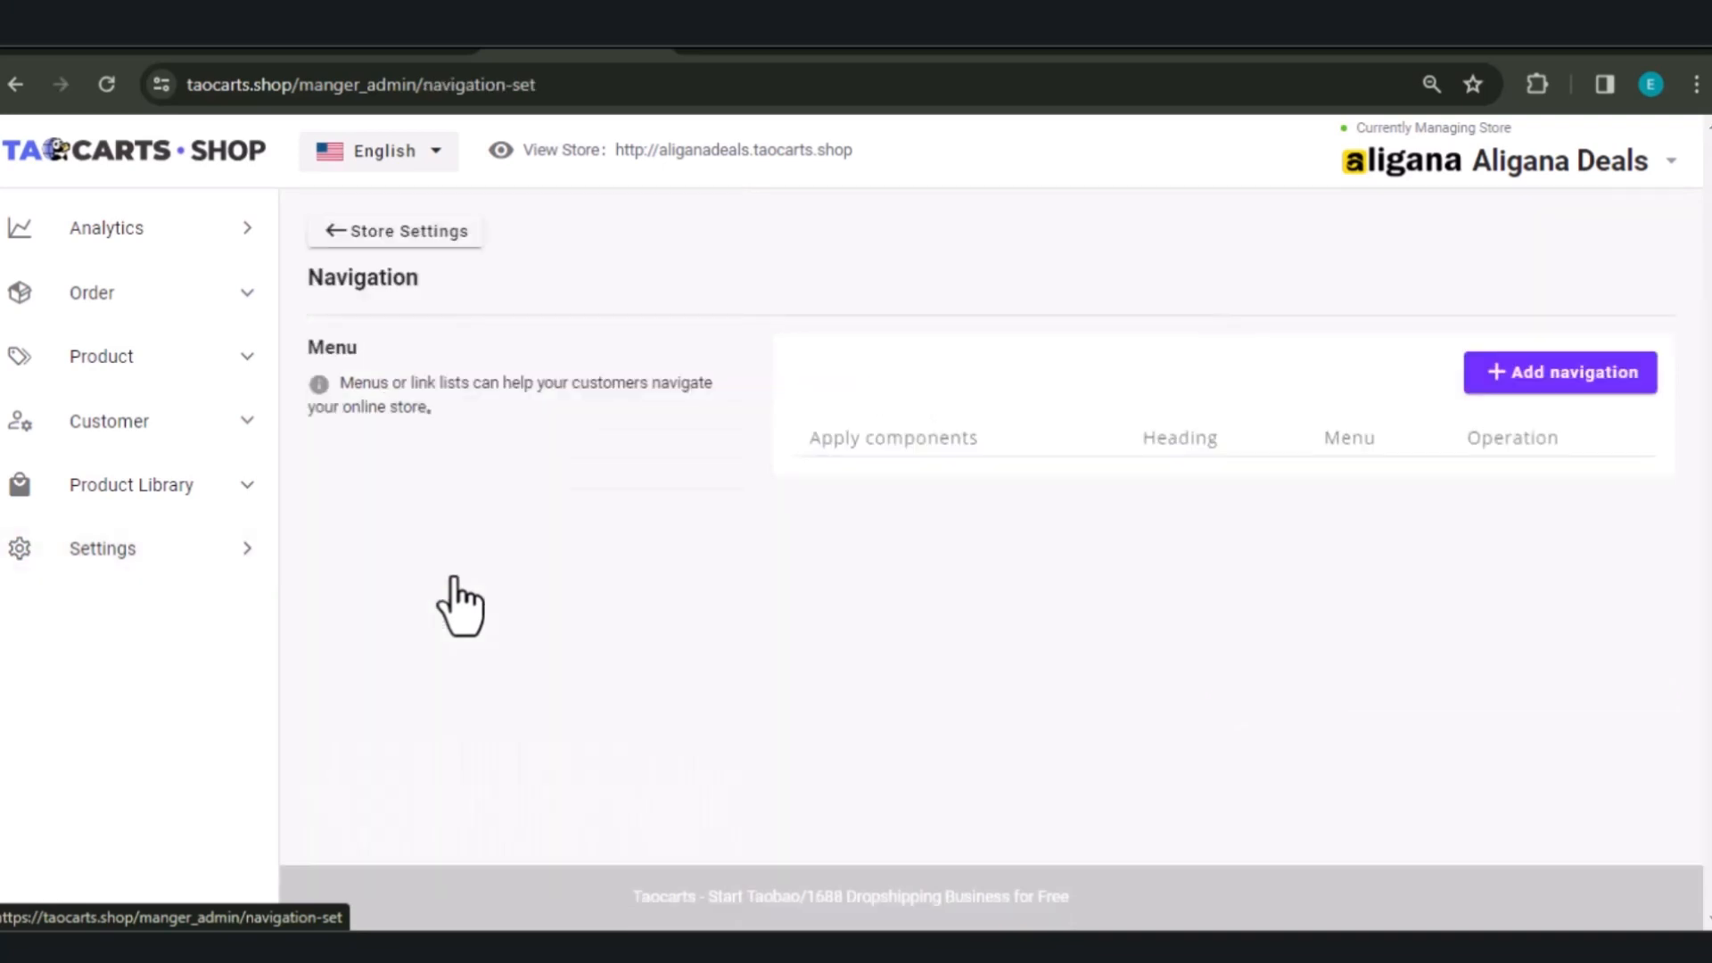
scroll(906, 785, "down", 5)
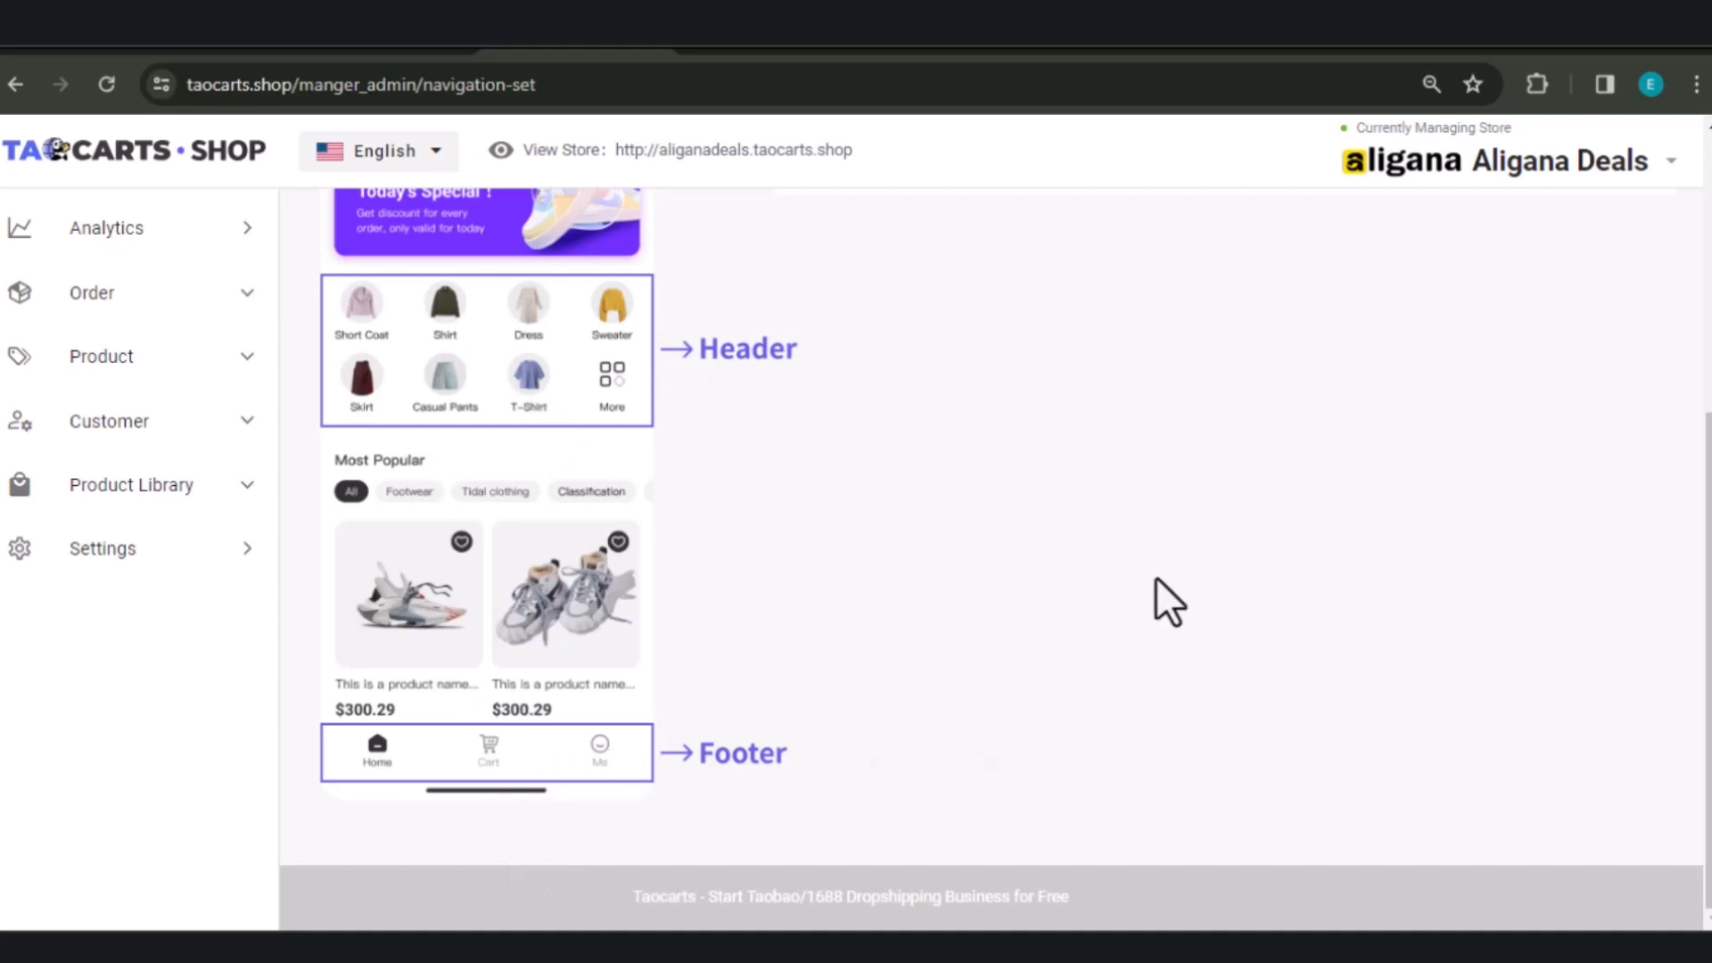
scroll(1120, 548, "up", 5)
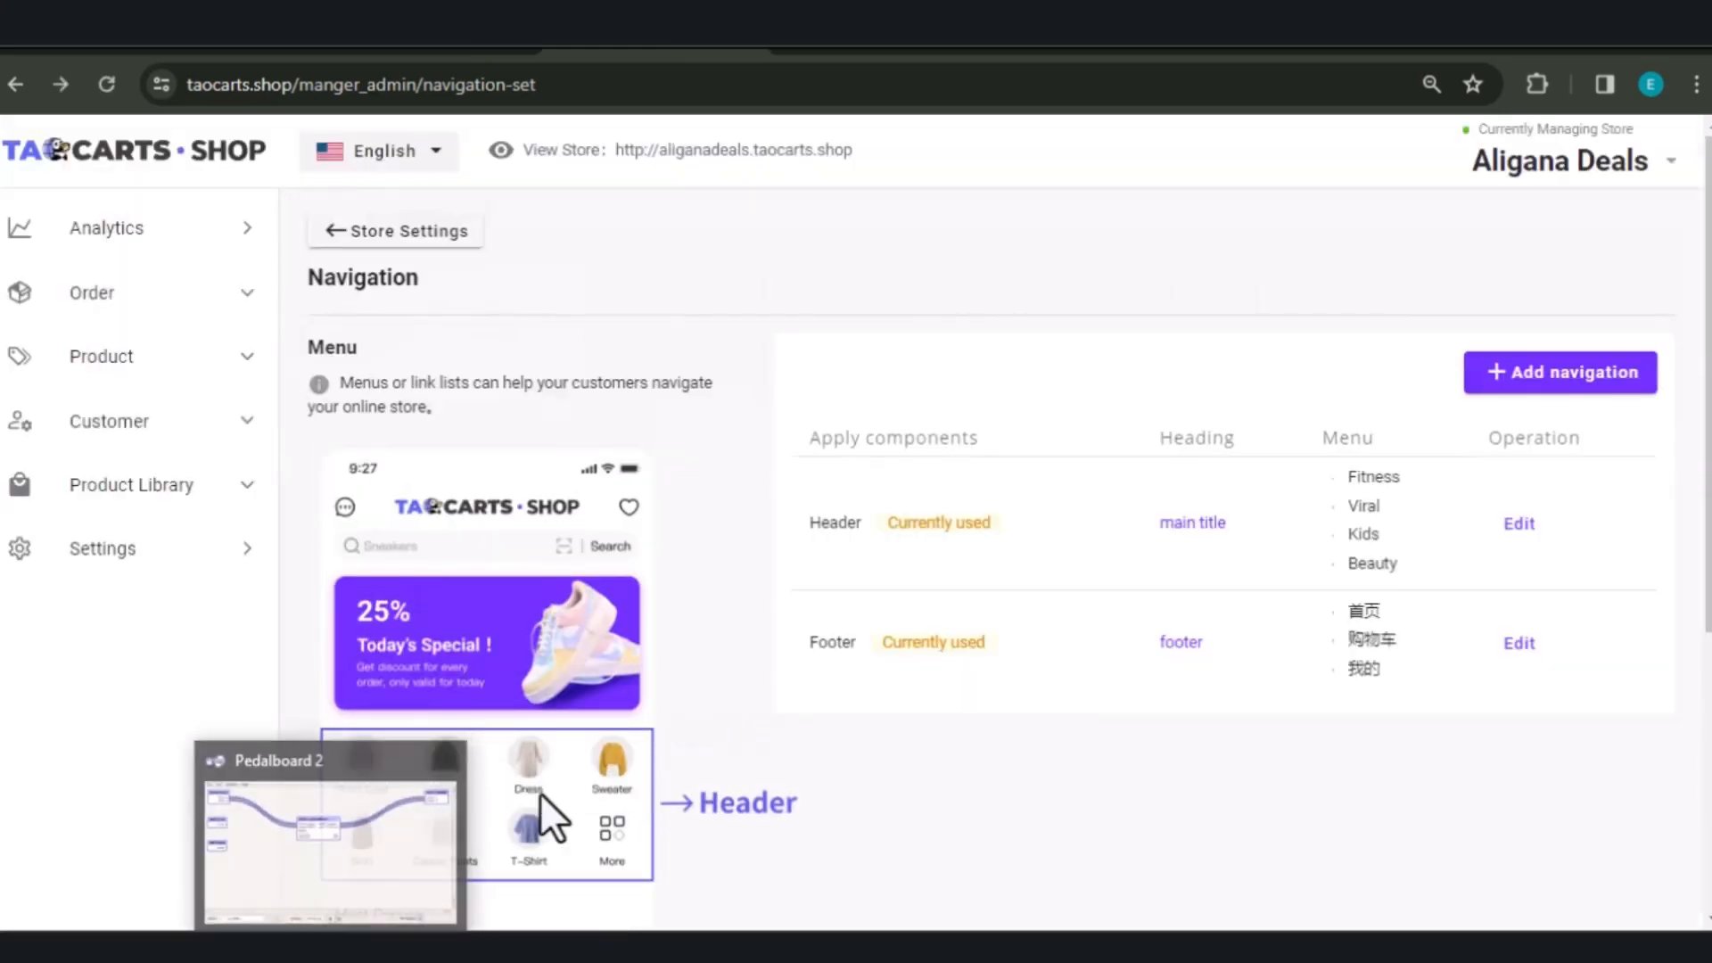
Step: Open the footer navigation for editing and compare it with the menus on the live storefront
left_click(1519, 643)
left_click(821, 51)
scroll(562, 856, "down", 3)
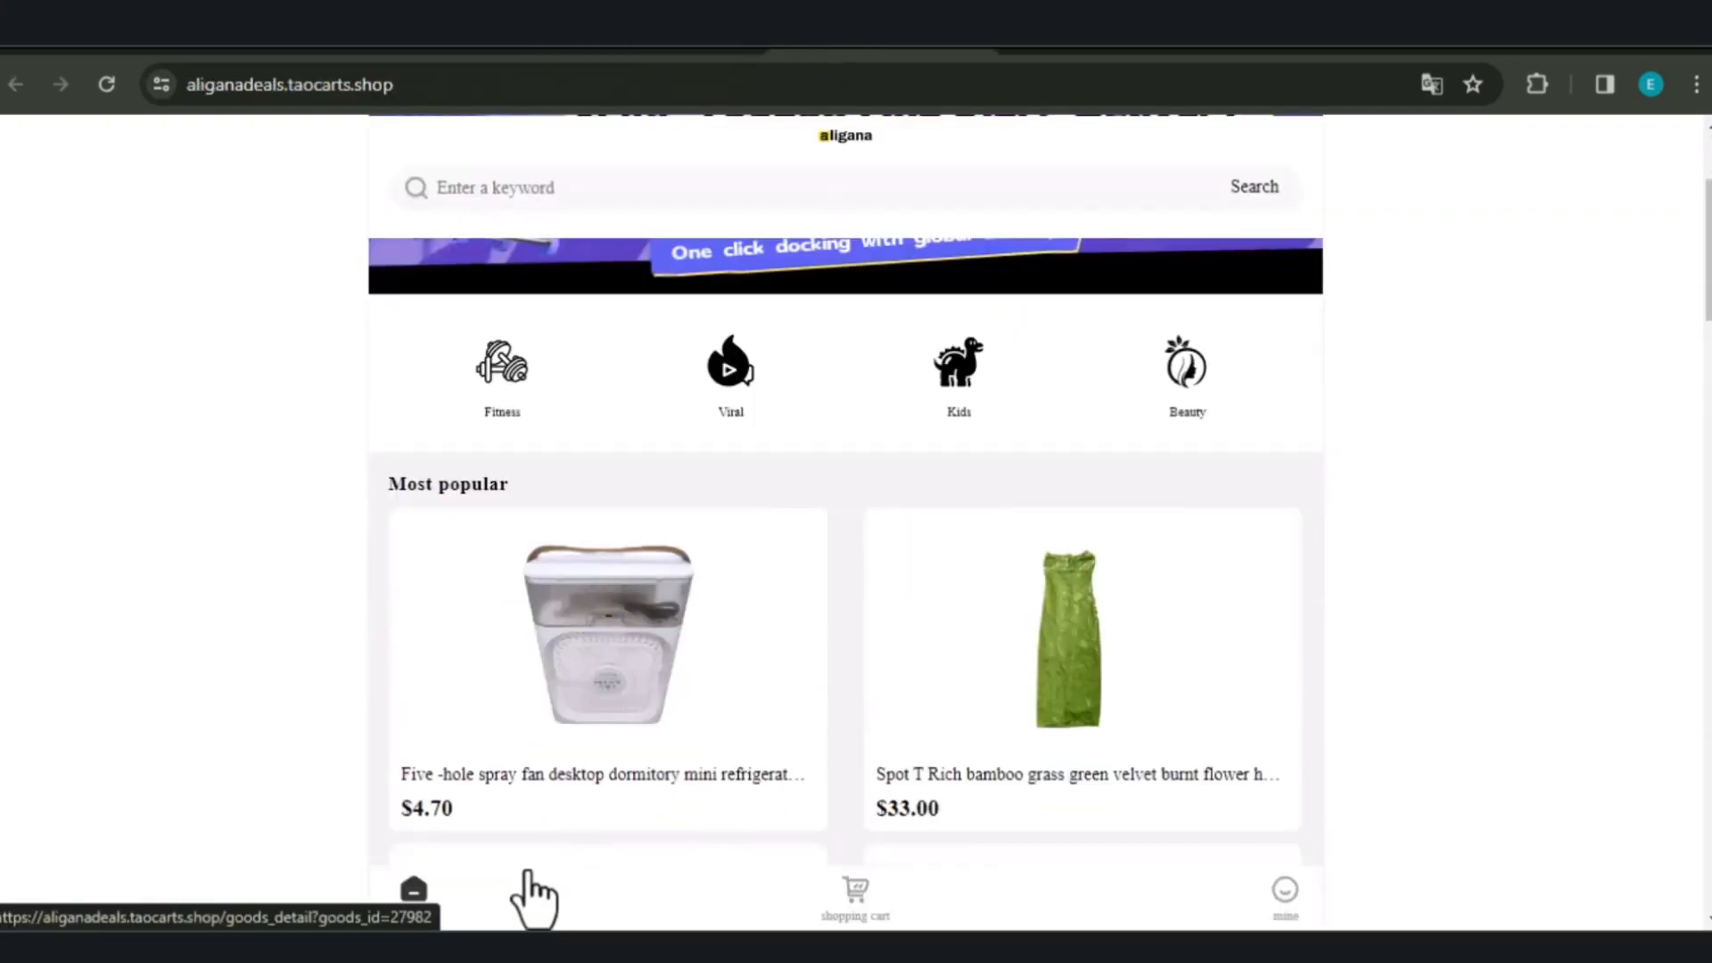
Step: Edit and confirm the footer's mine and shopping cart menu items, and open the front page item for editing
left_click(592, 50)
left_click(898, 526)
left_click(1158, 870)
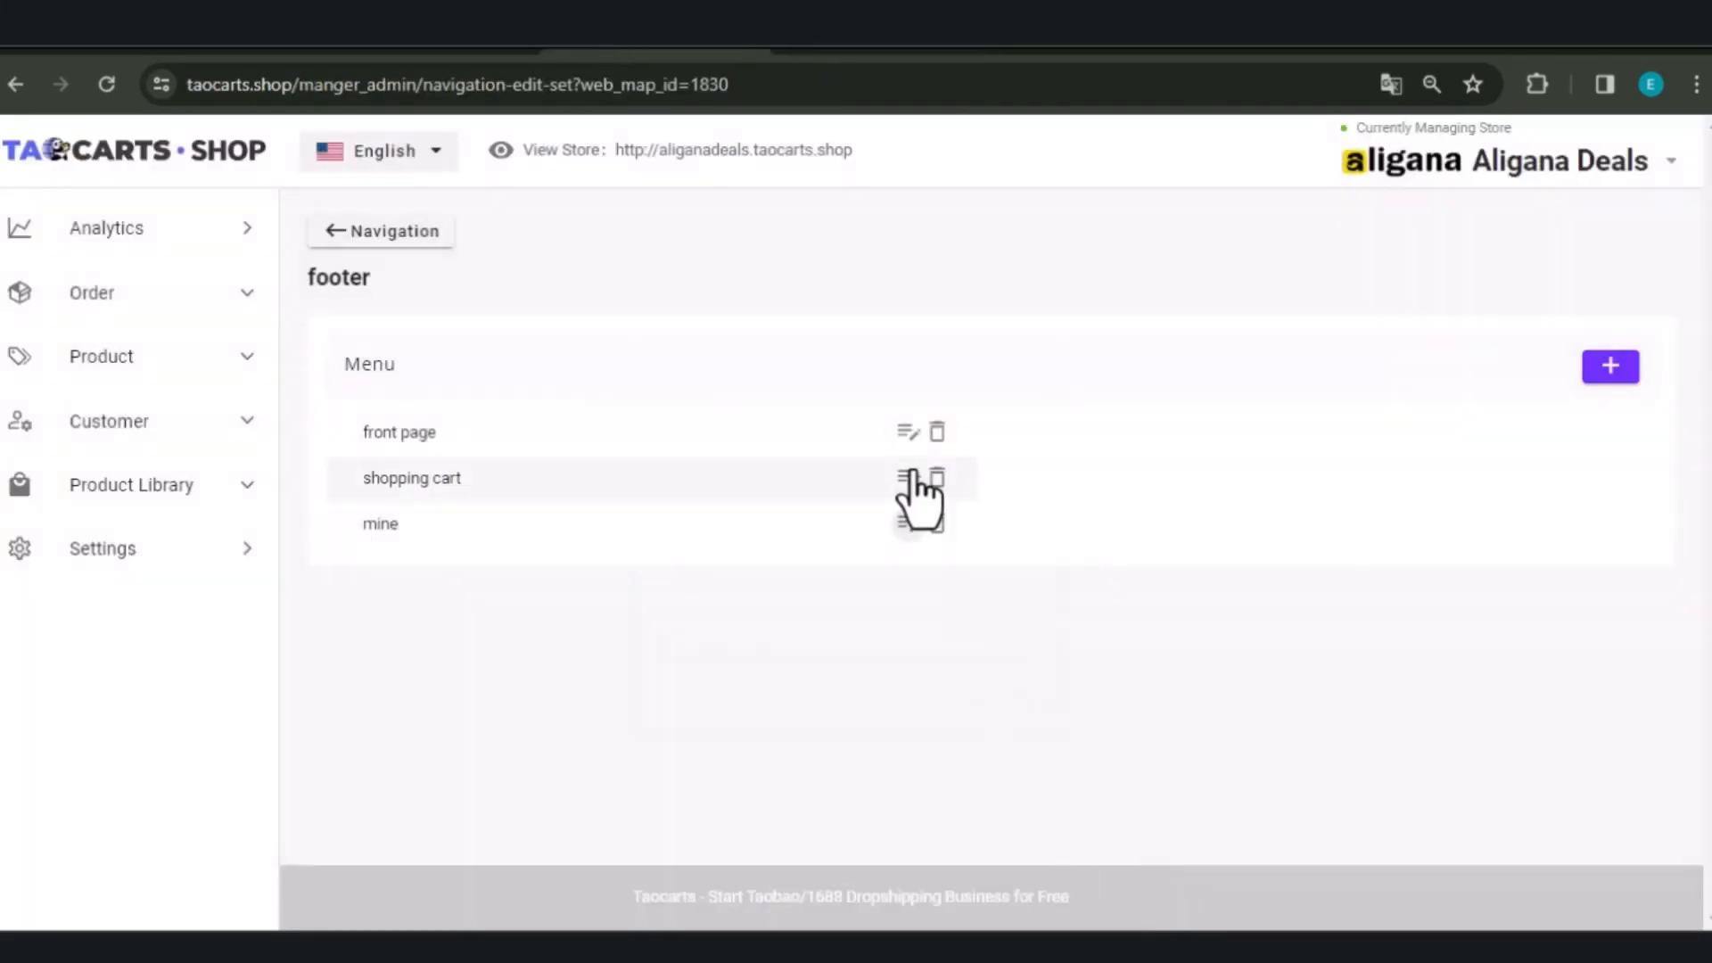
left_click(910, 479)
left_click_drag(545, 312, 488, 314)
scroll(838, 562, "down", 3)
left_click(1162, 862)
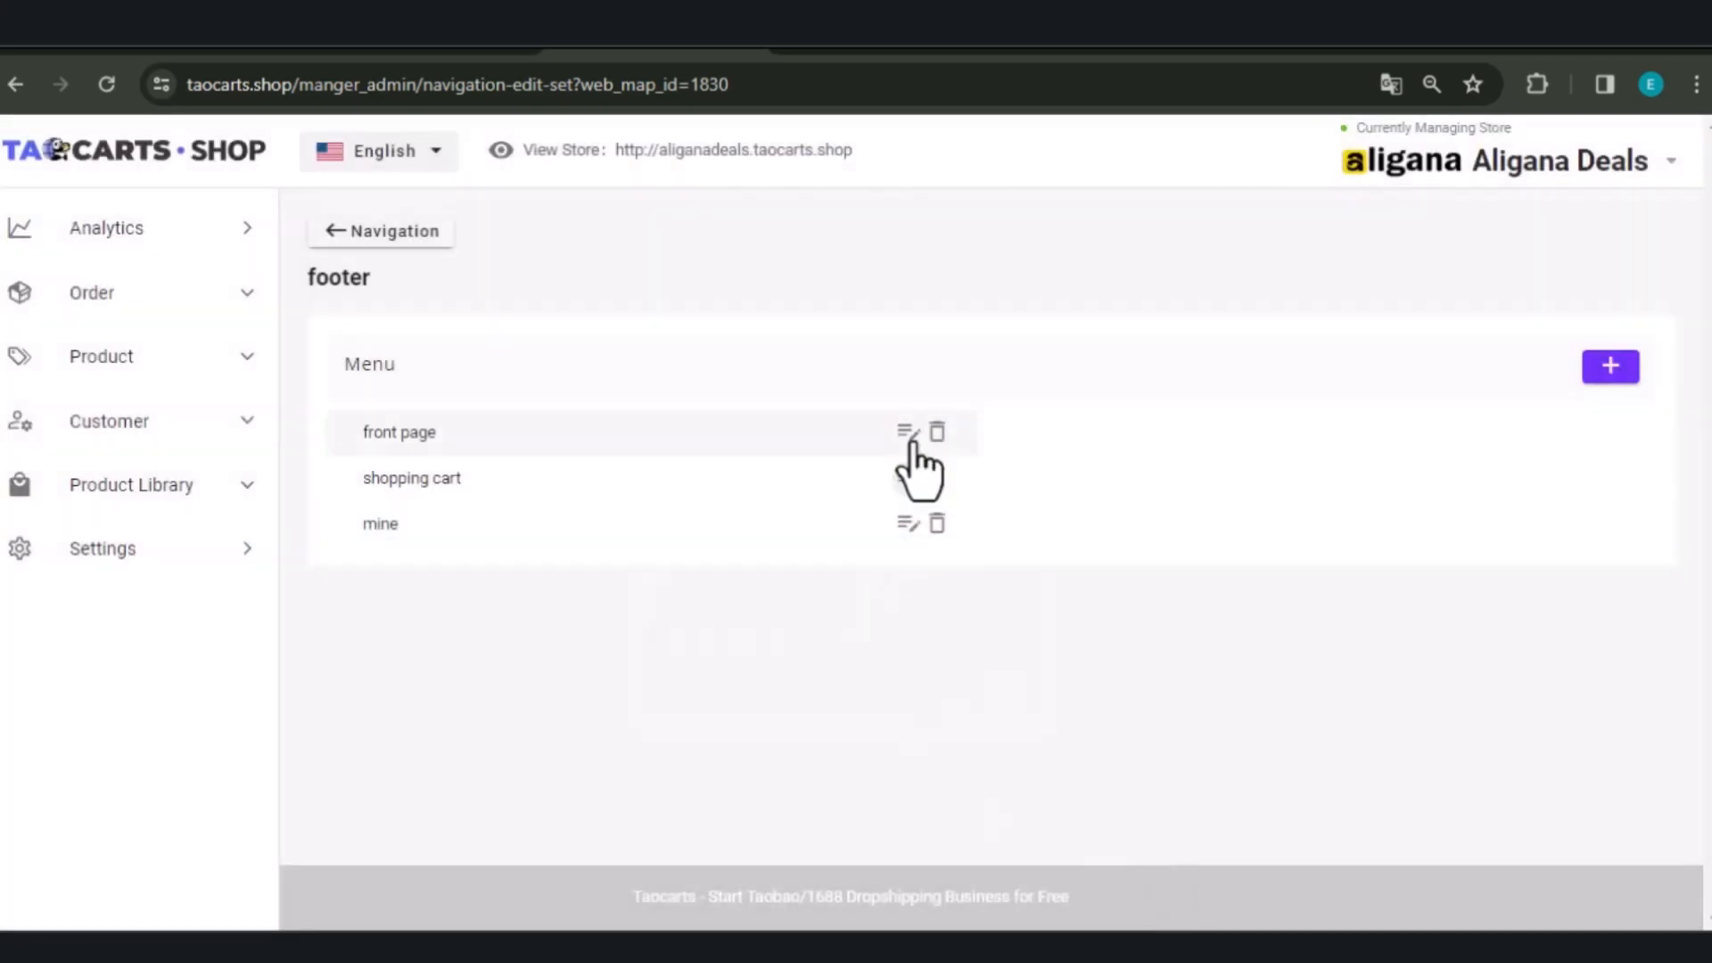
left_click(908, 433)
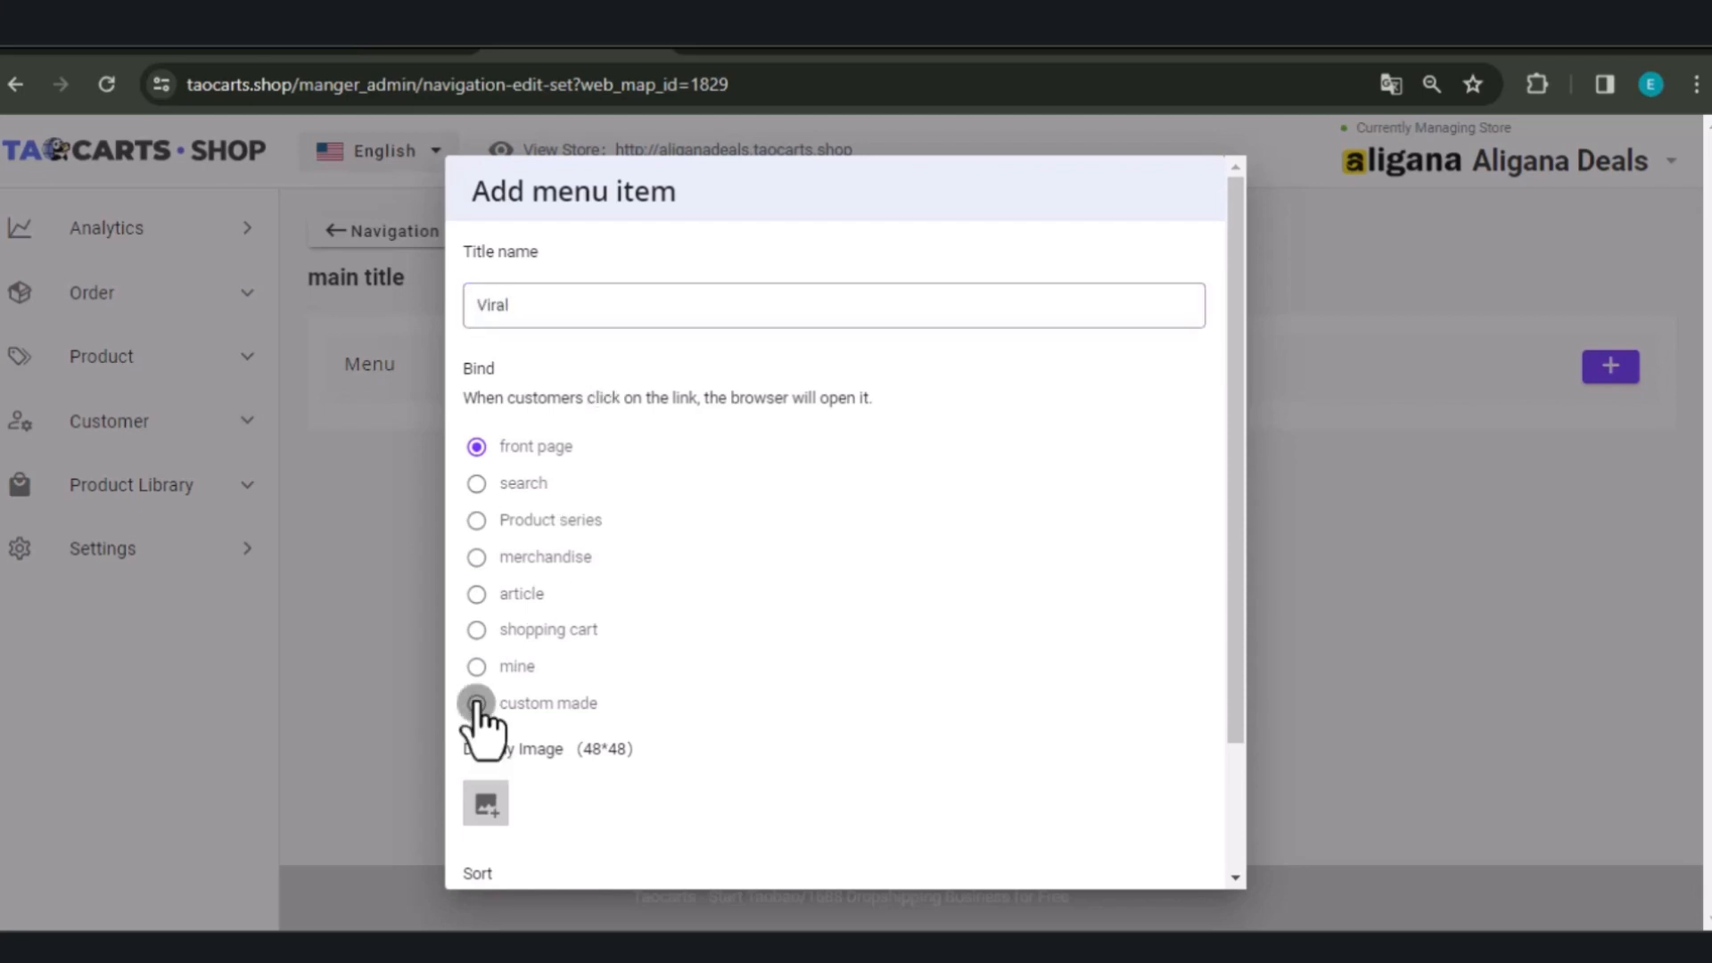
Step: Bind the Viral menu item to custom made and upload Deals.aligana icons (1).png as its display image
scroll(505, 781, "down", 2)
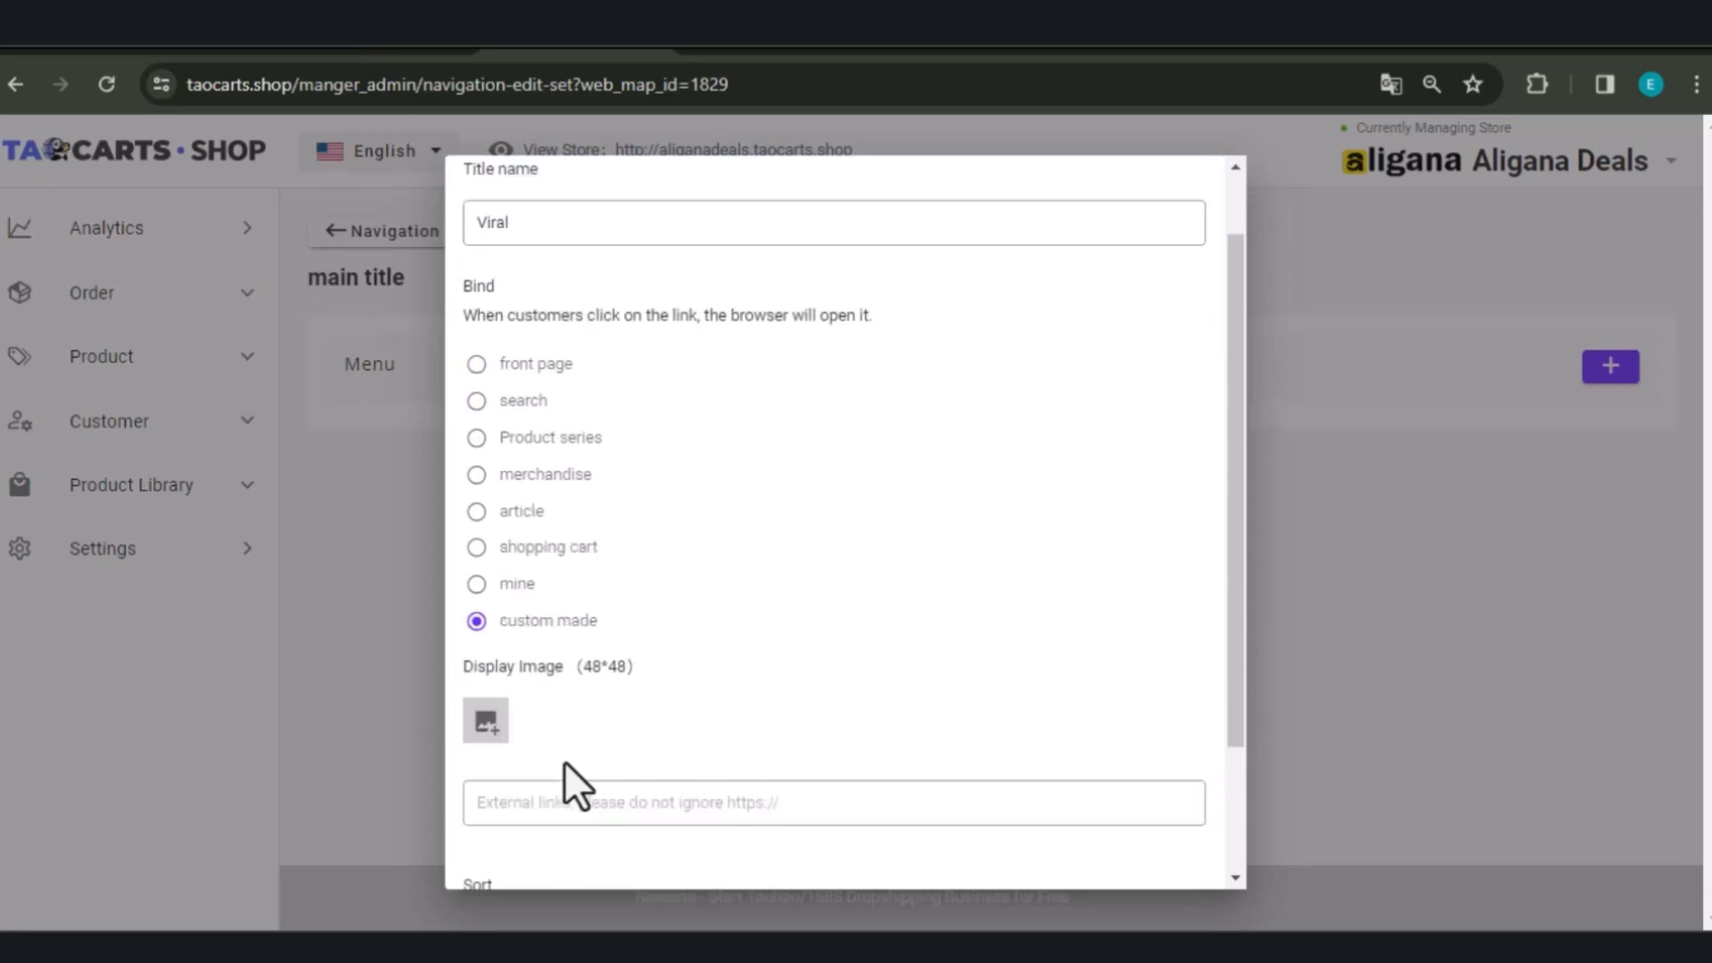
left_click(494, 694)
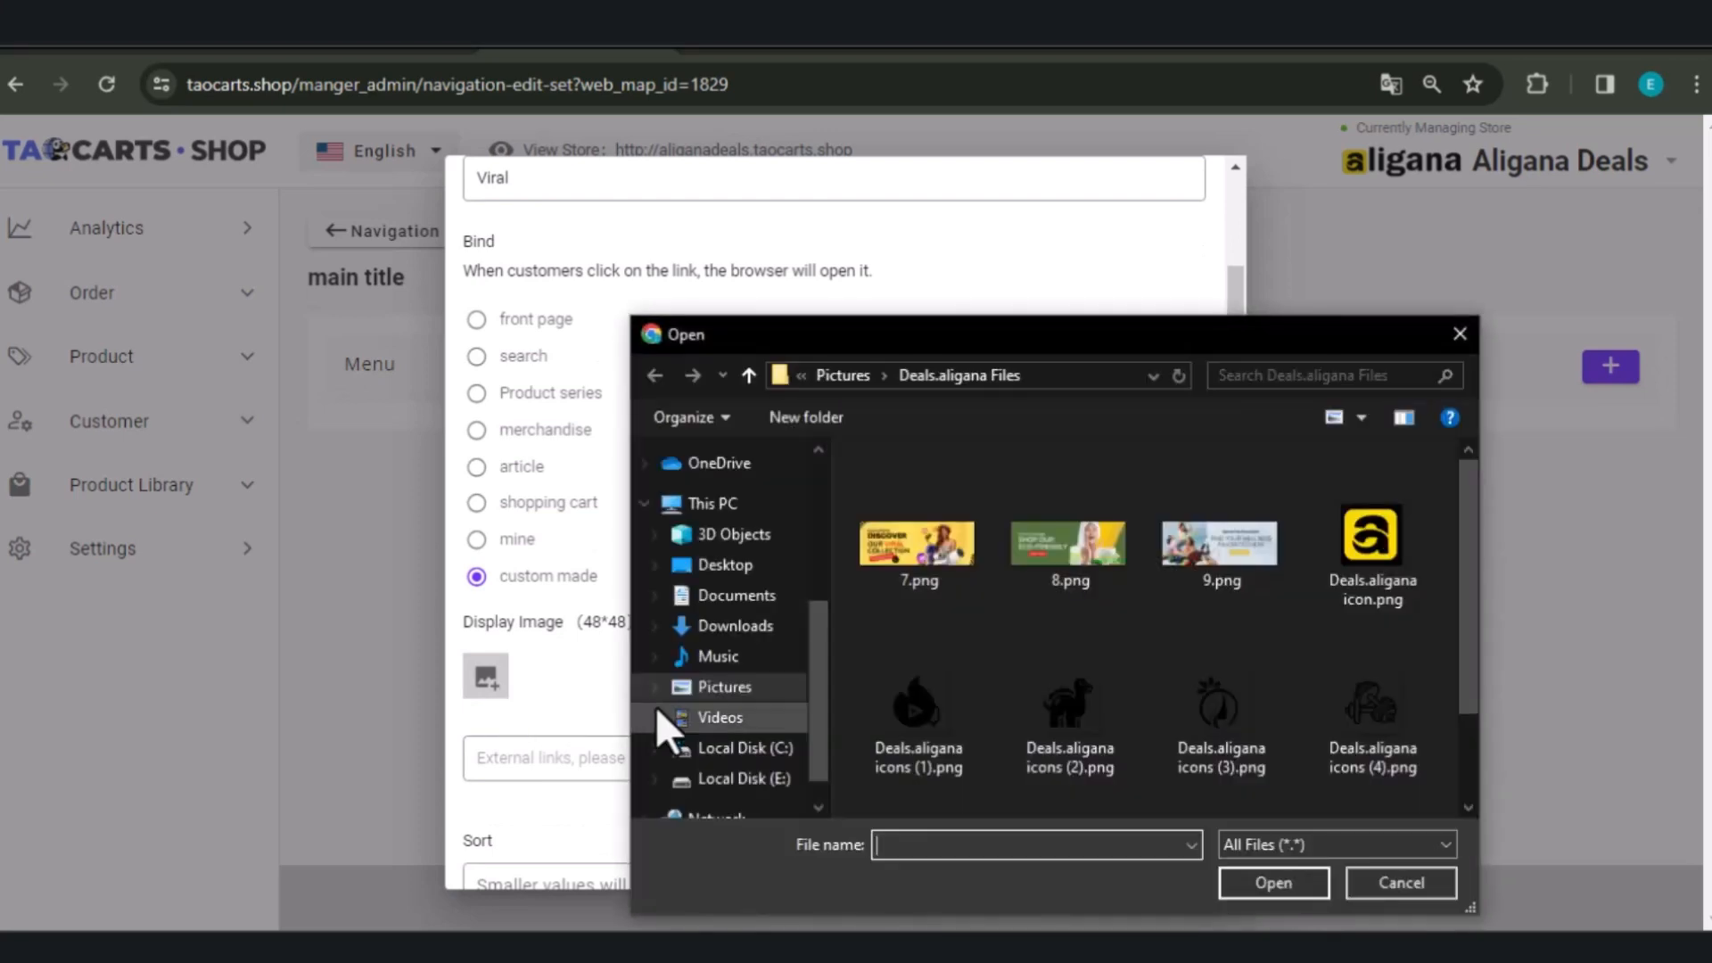
left_click(914, 733)
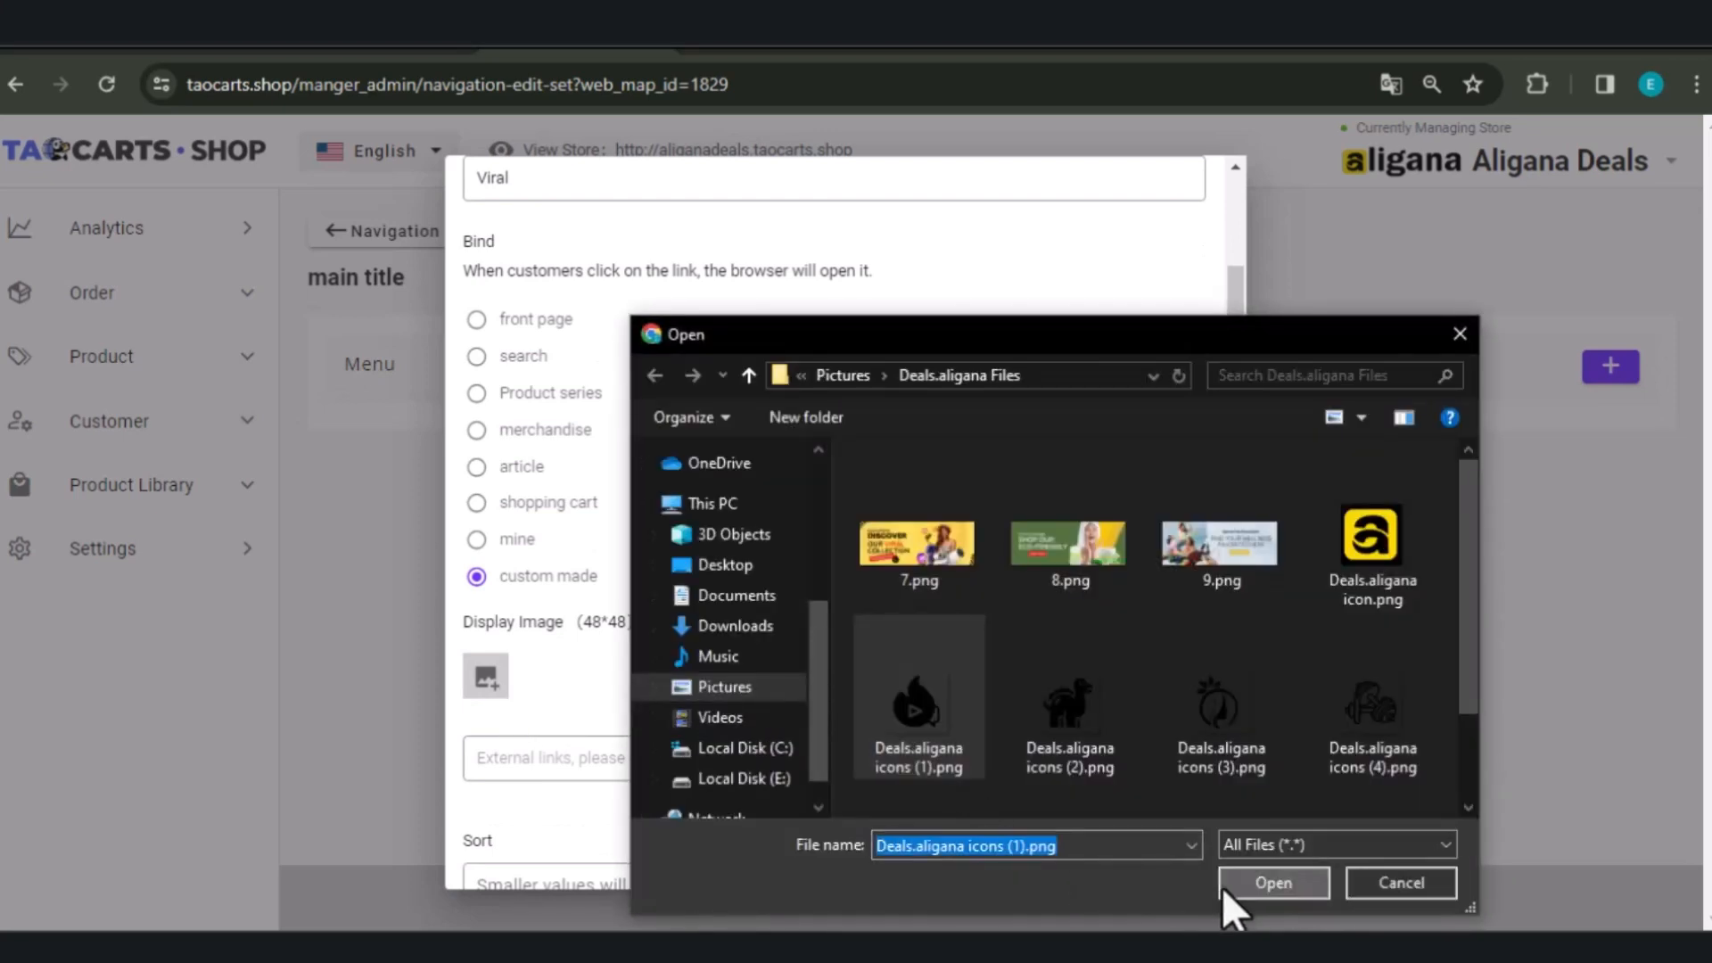
left_click(1225, 886)
Step: Link the Viral menu item to /viral-trends, set its sort value to 1 and confirm the item
scroll(801, 759, "down", 2)
left_click(742, 633)
type("/")
type("viral-trends")
left_click(525, 778)
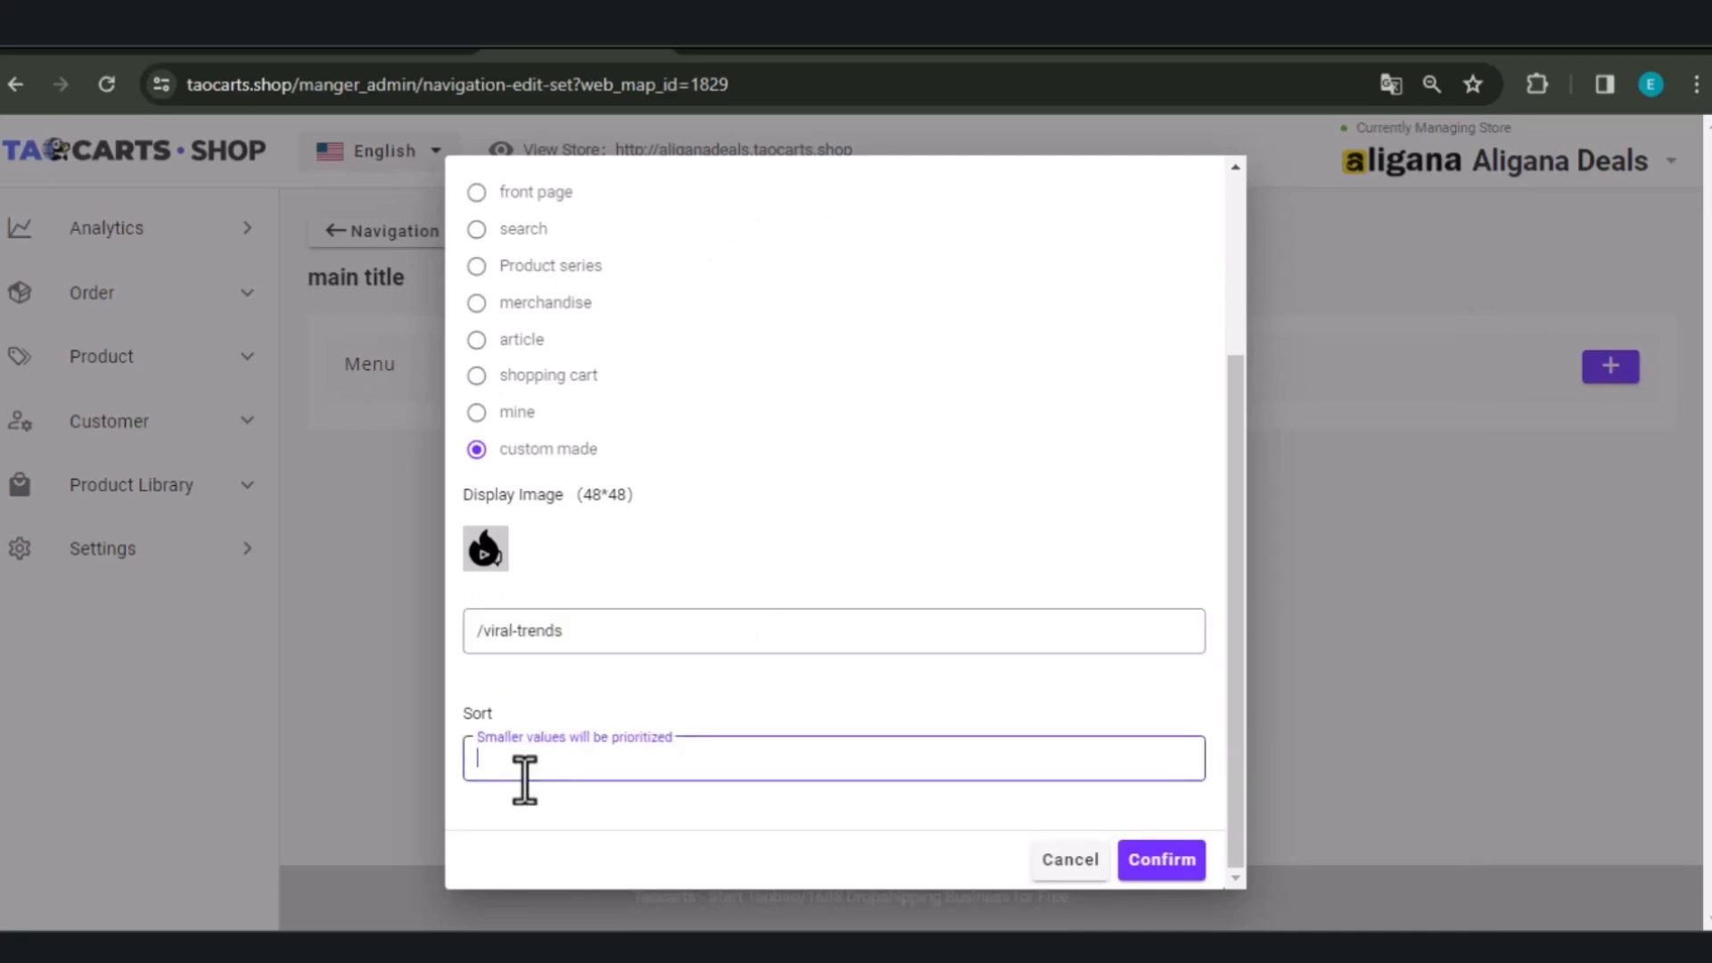
type("1")
scroll(769, 527, "up", 2)
scroll(768, 528, "down", 2)
left_click(1139, 868)
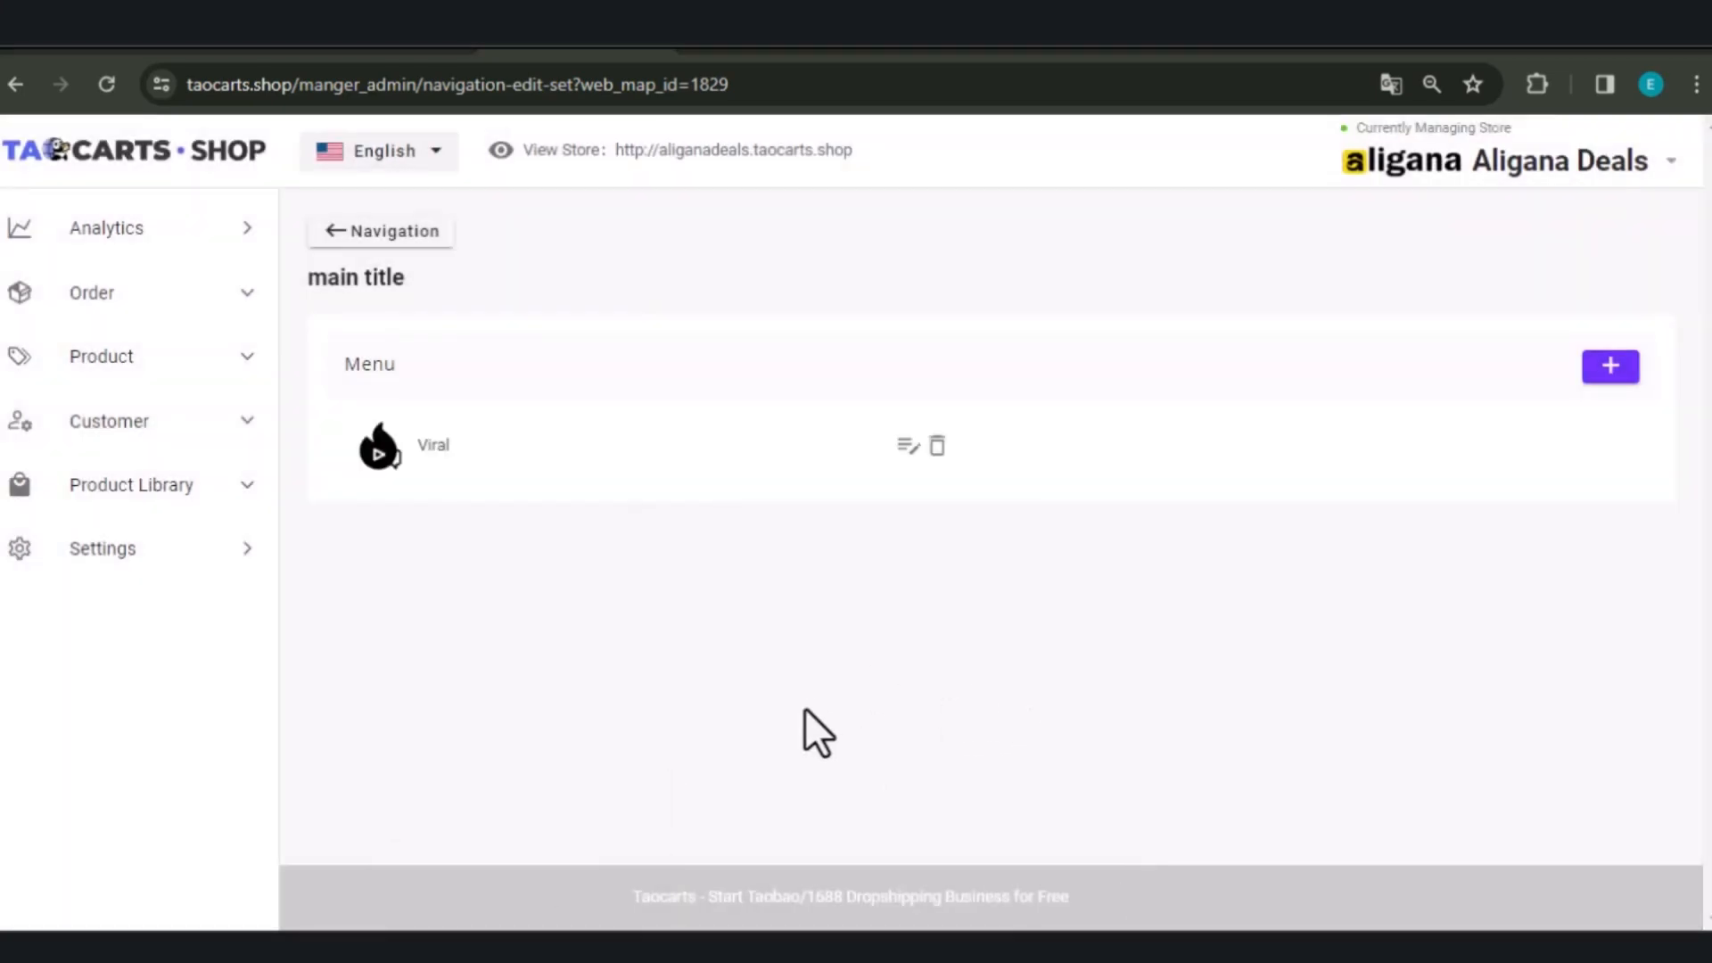
Step: Start a new main title menu item named Kids and bind it to Product series
left_click(1610, 368)
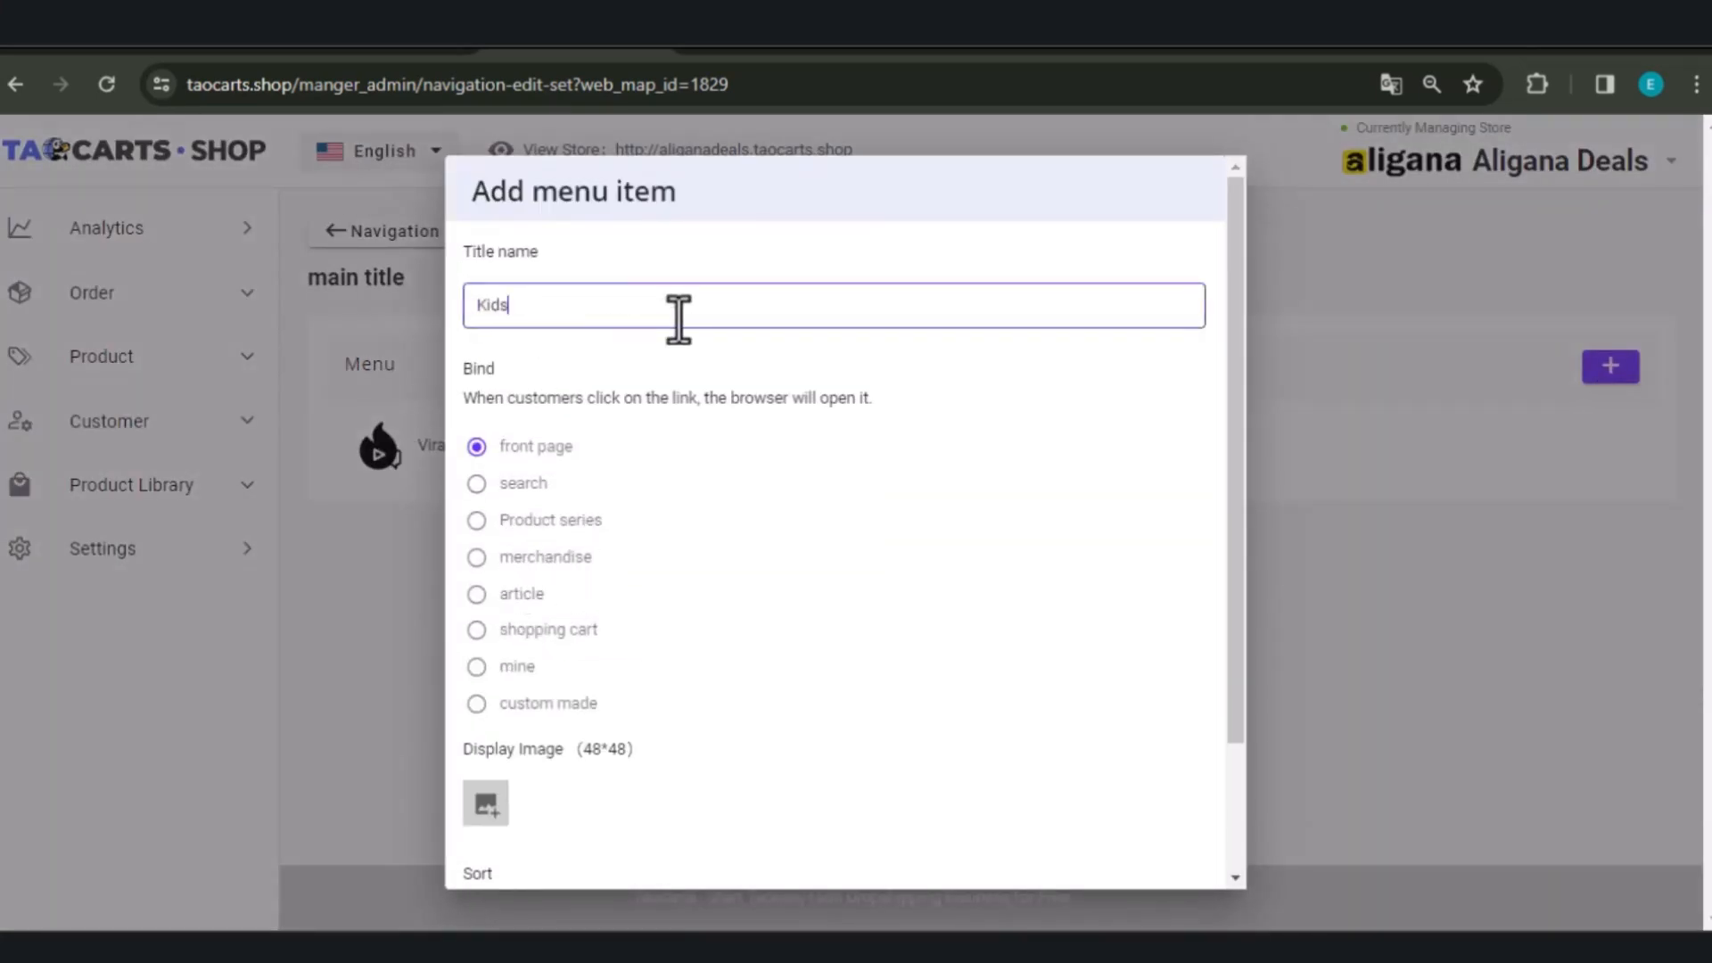
left_click(476, 520)
scroll(624, 597, "down", 3)
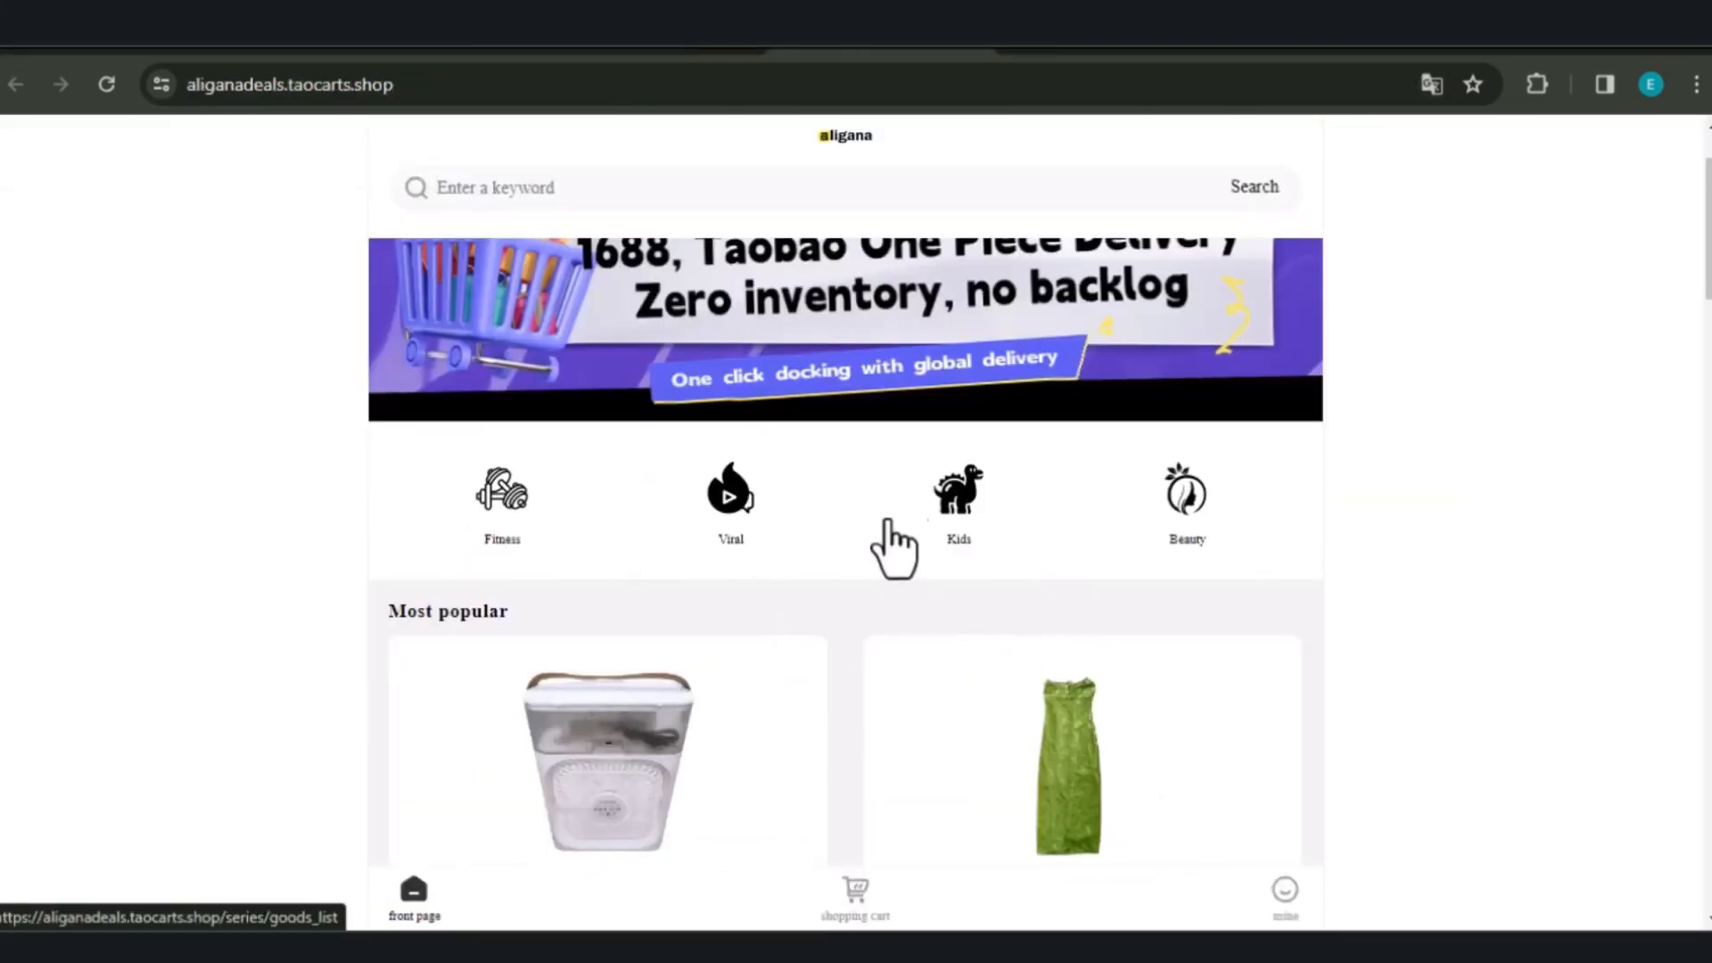
Step: Compare the storefront's category icons with the main title menu and return to the navigation overview
scroll(825, 808, "up", 1)
left_click(692, 44)
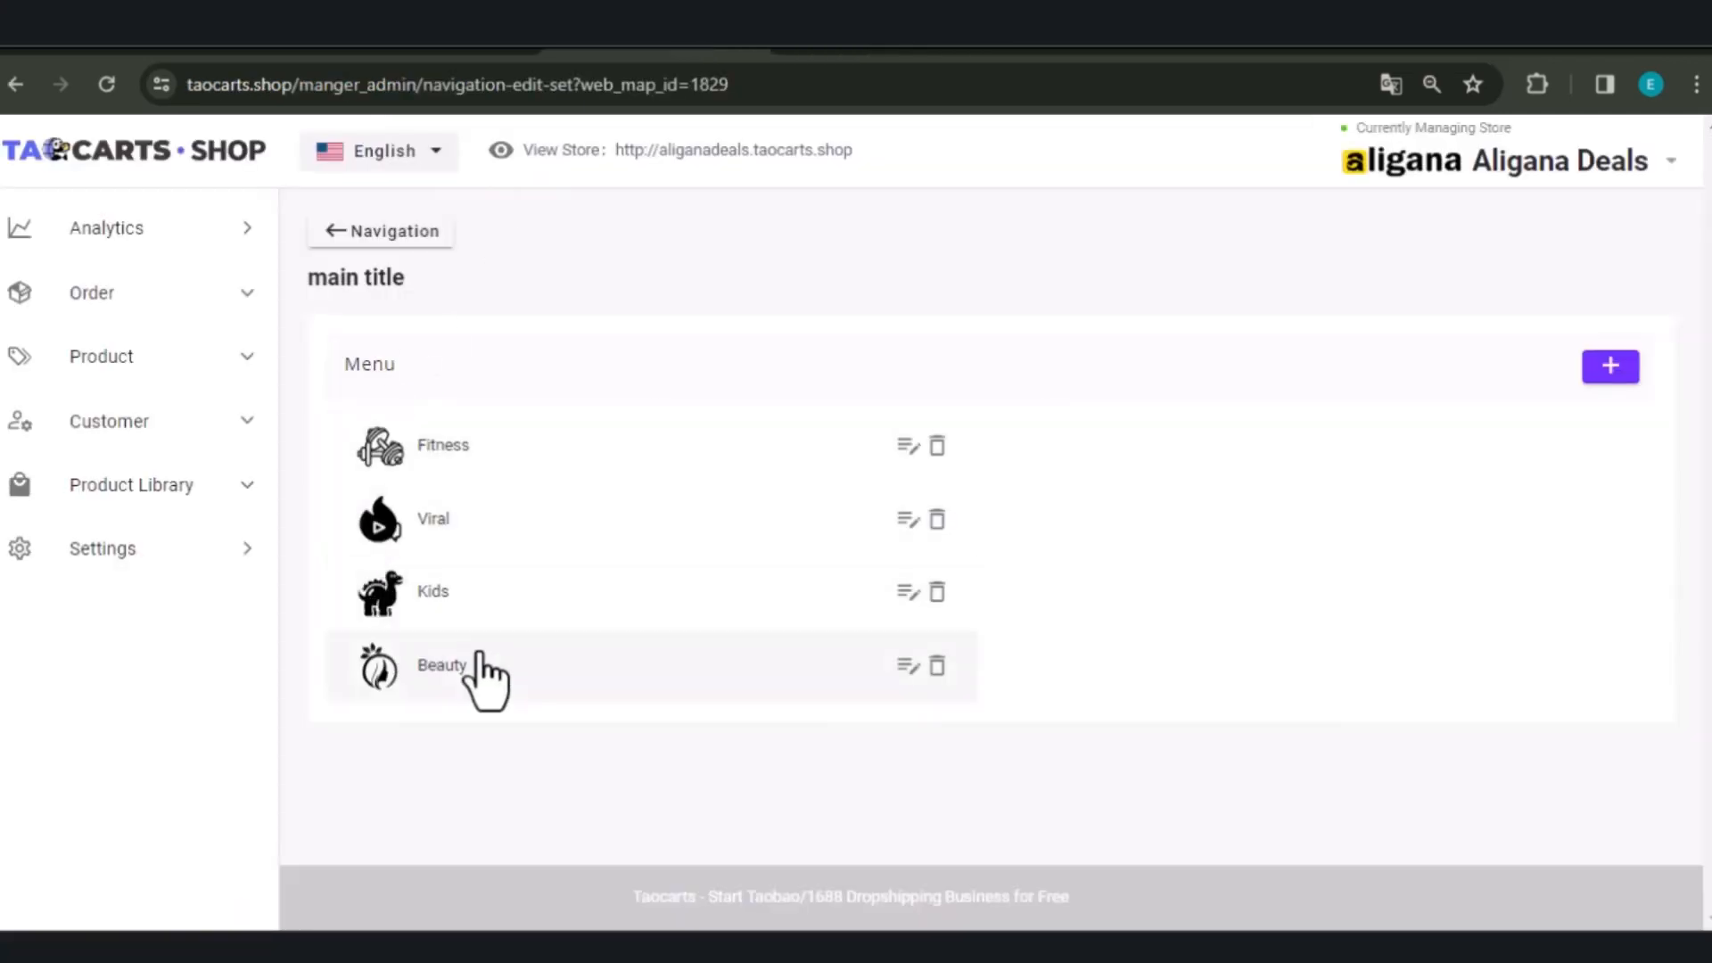
left_click(339, 246)
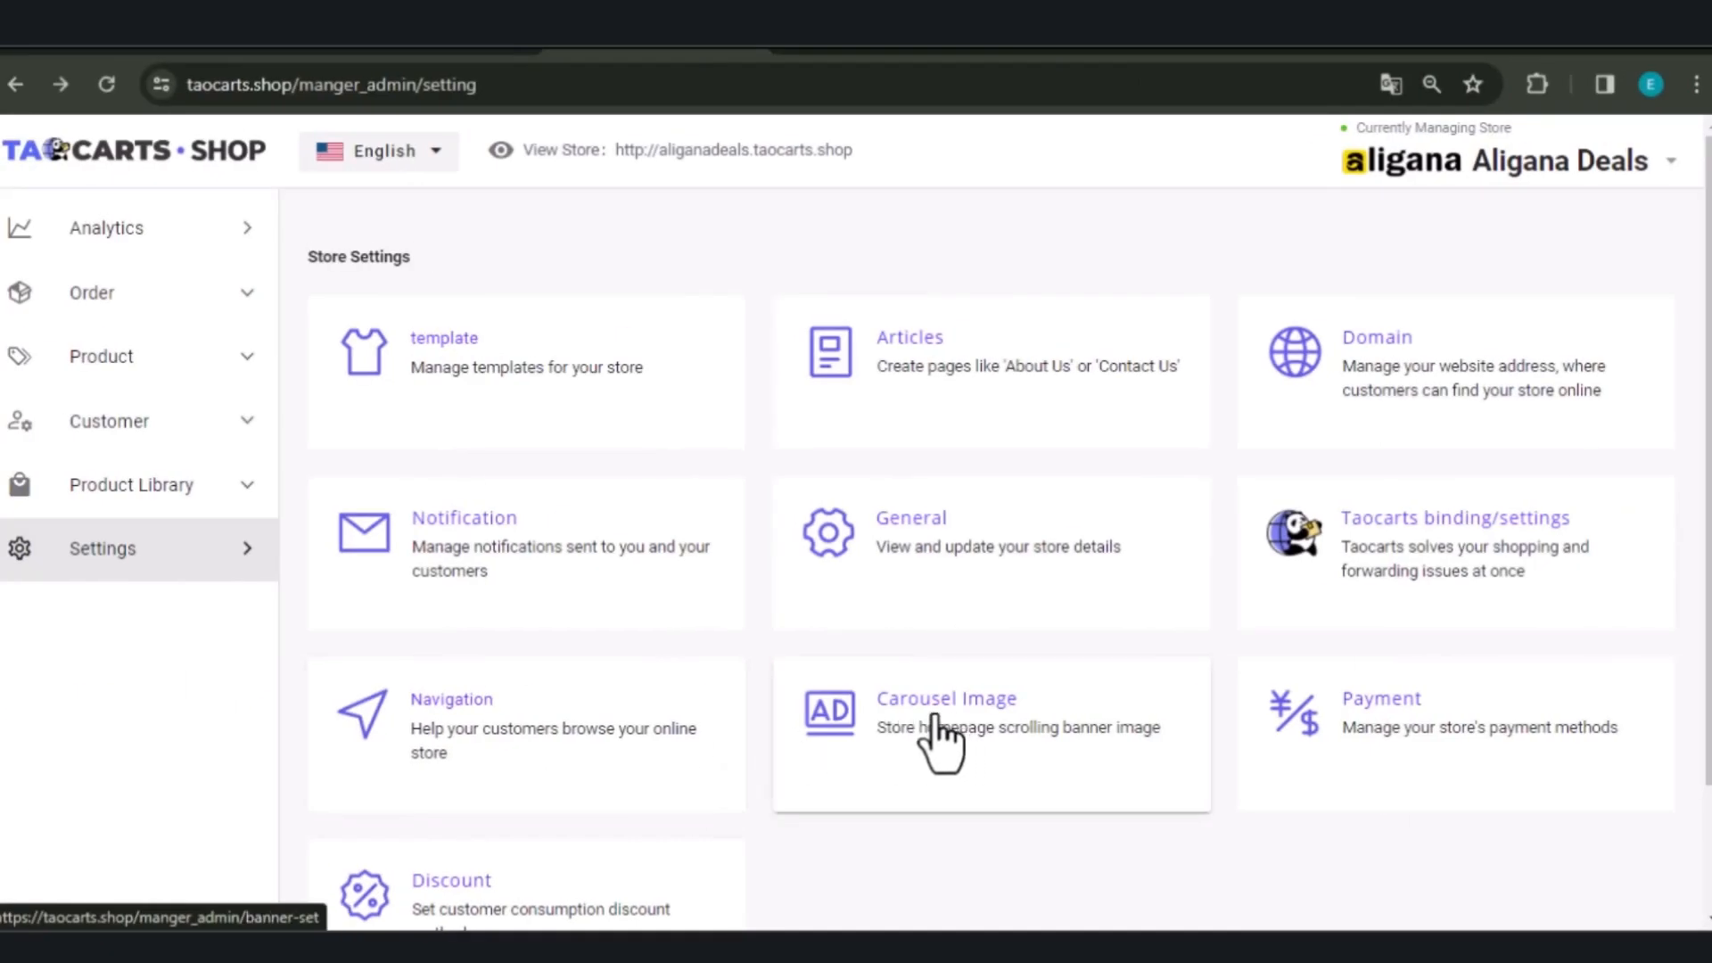
Step: Start a new carousel image in Carousel Image Management and upload 7.png from Deals.aligana Files
left_click(937, 741)
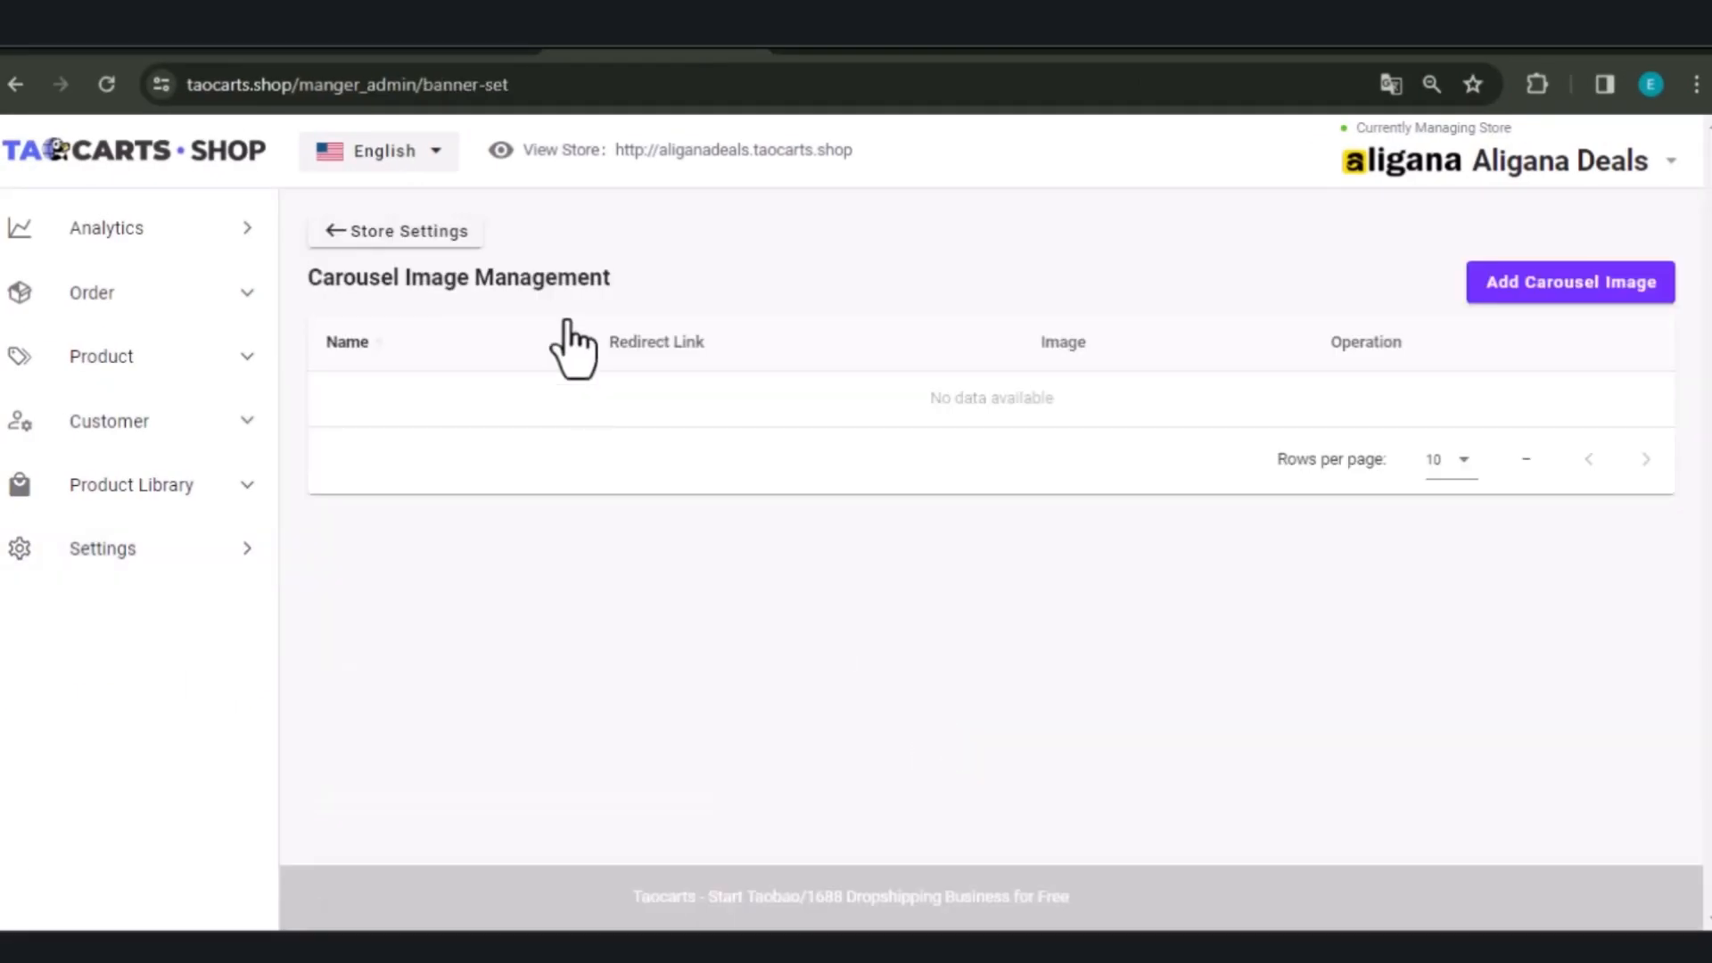
left_click(1507, 308)
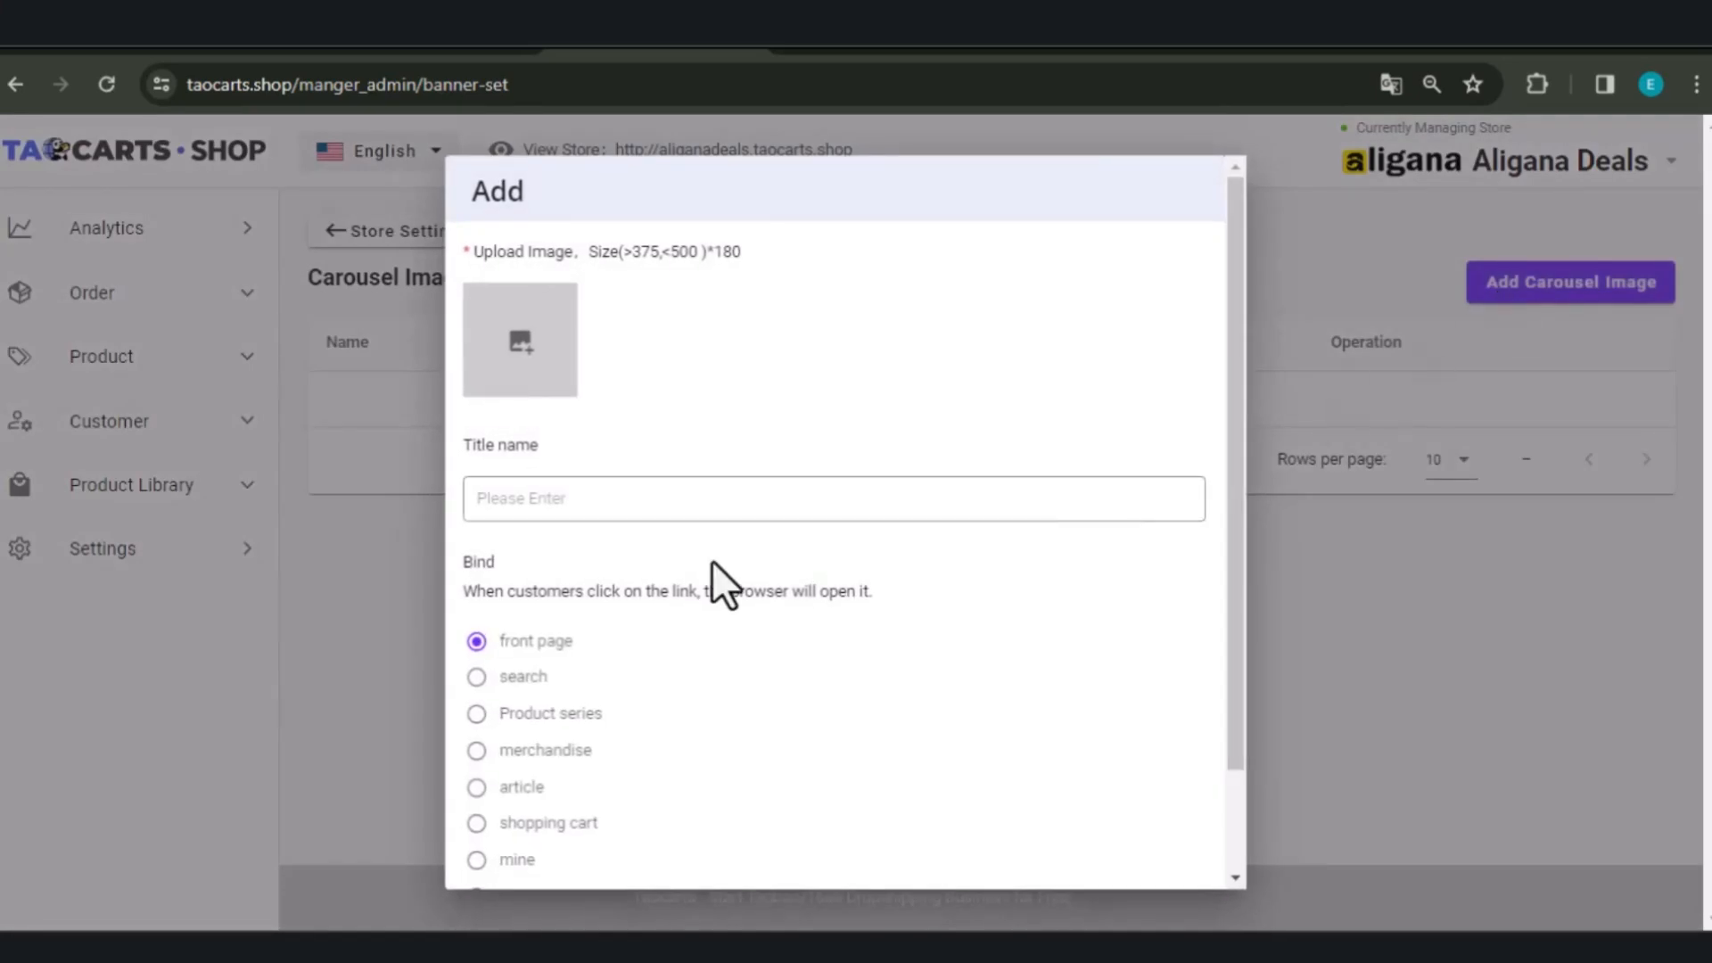
left_click(526, 350)
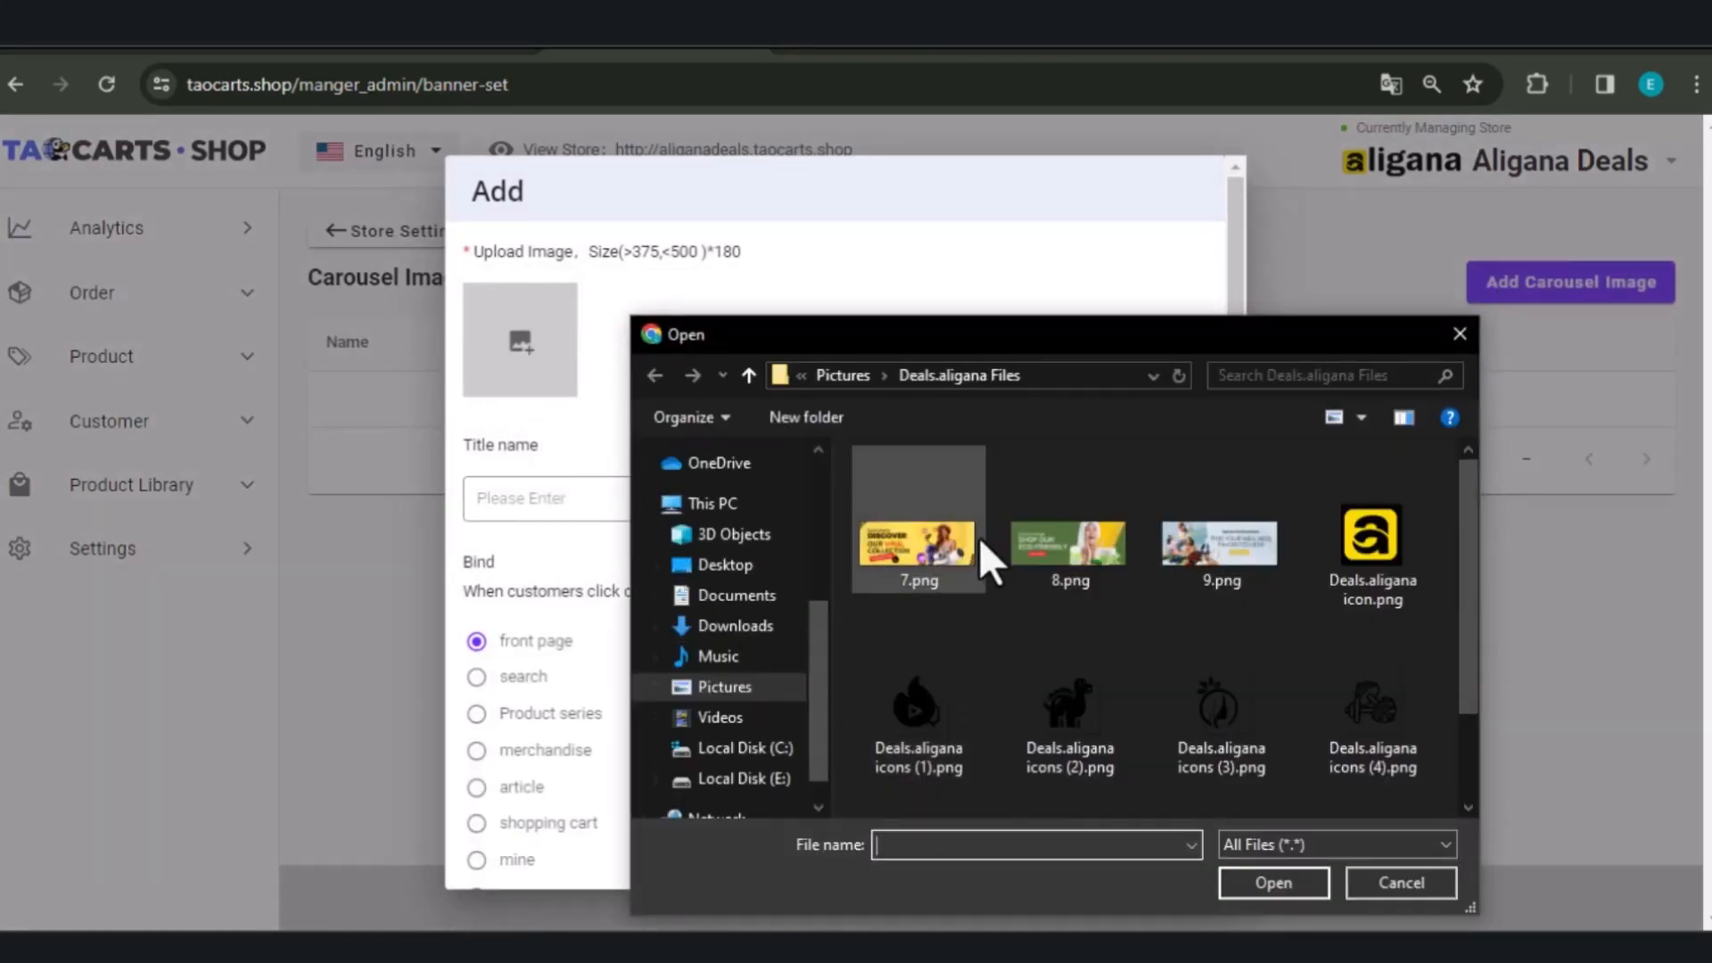
left_click(1300, 884)
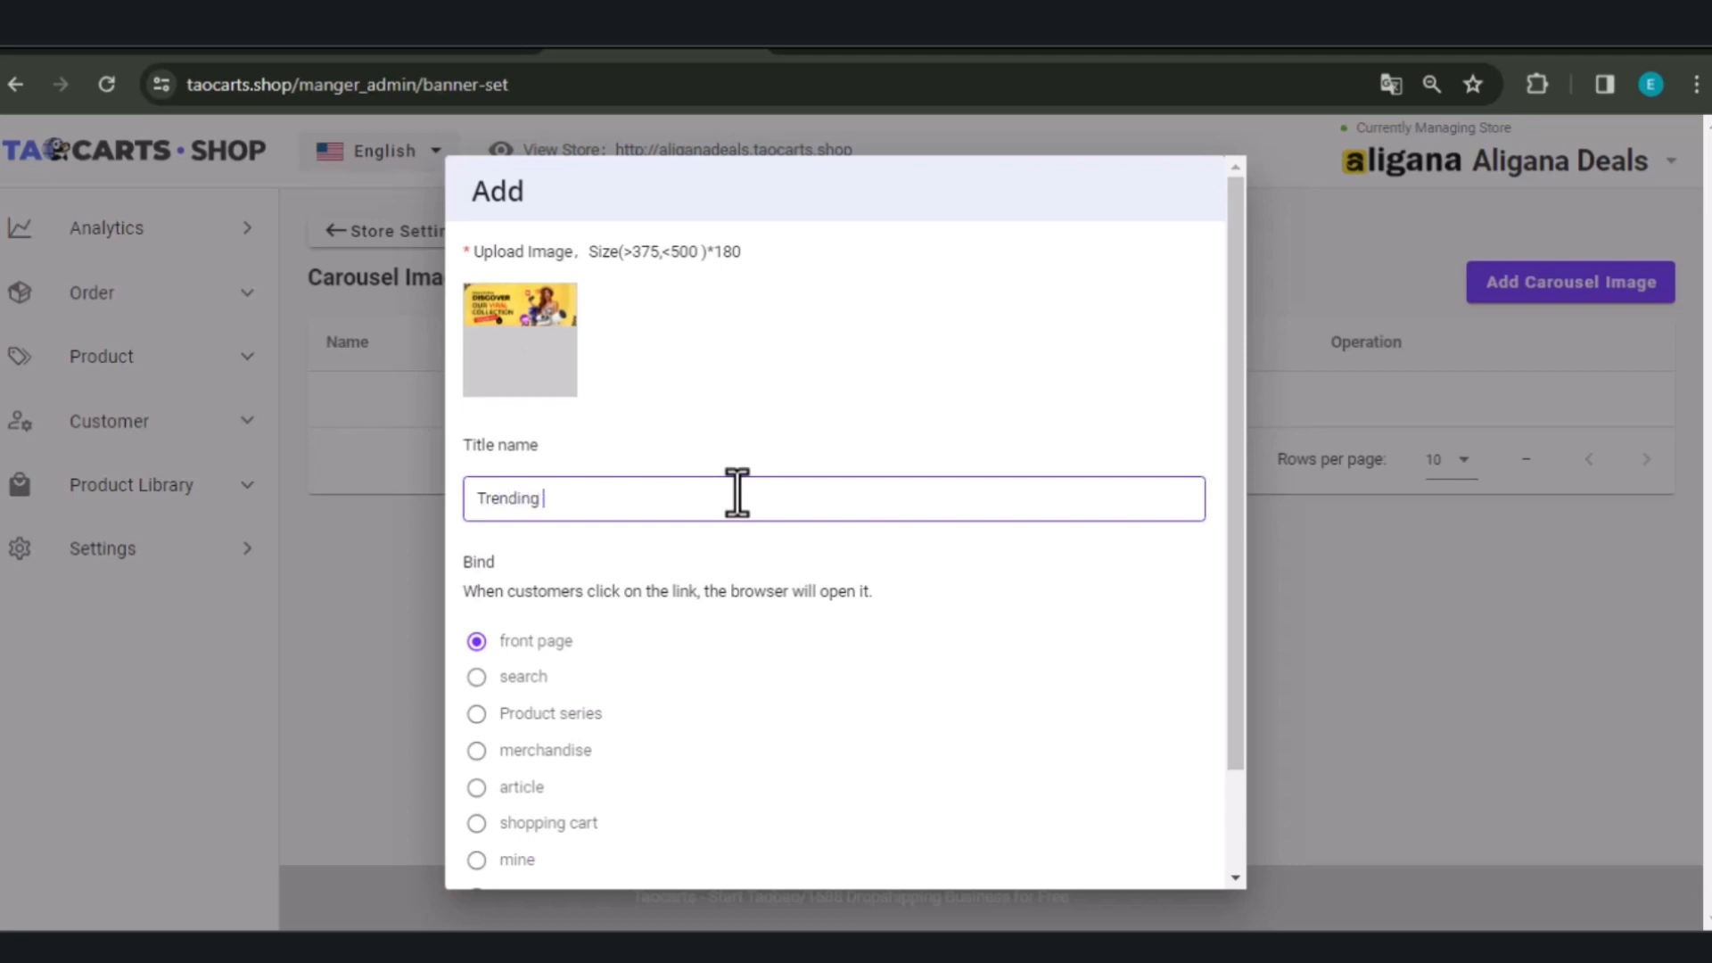
Step: Title the carousel image Trending and bind it to Product series with the link address /goods_list
scroll(584, 701, "down", 2)
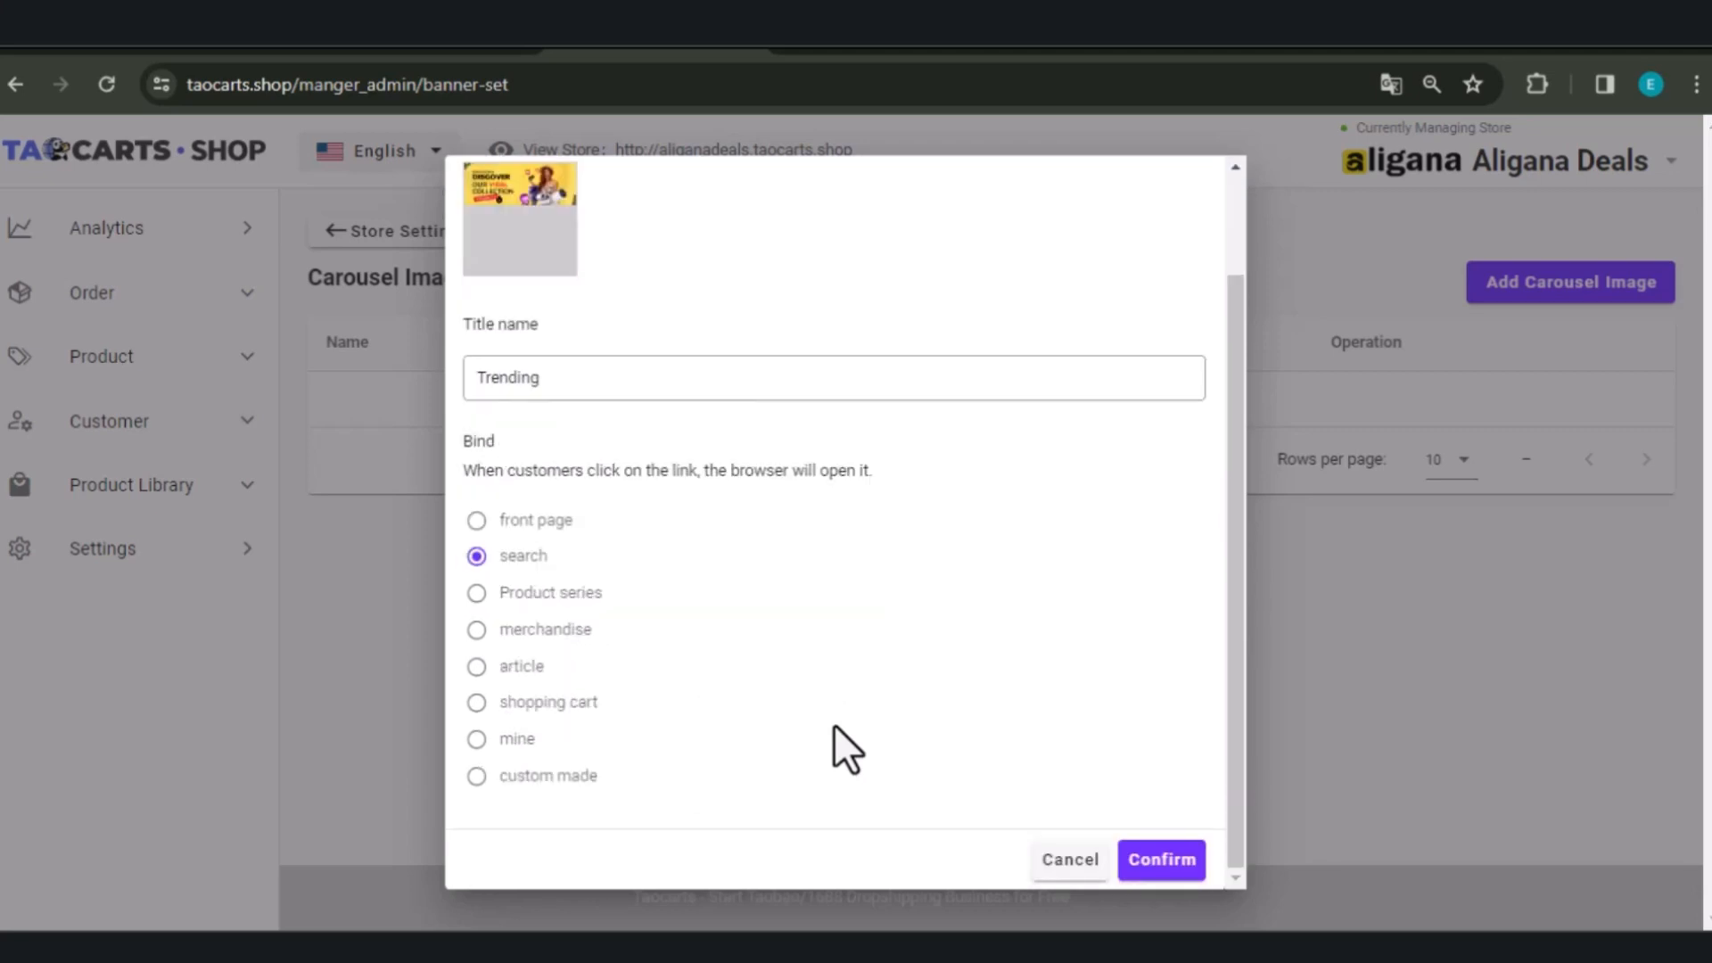
scroll(833, 724, "up", 2)
scroll(833, 724, "down", 2)
left_click(476, 776)
left_click(477, 556)
left_click(496, 597)
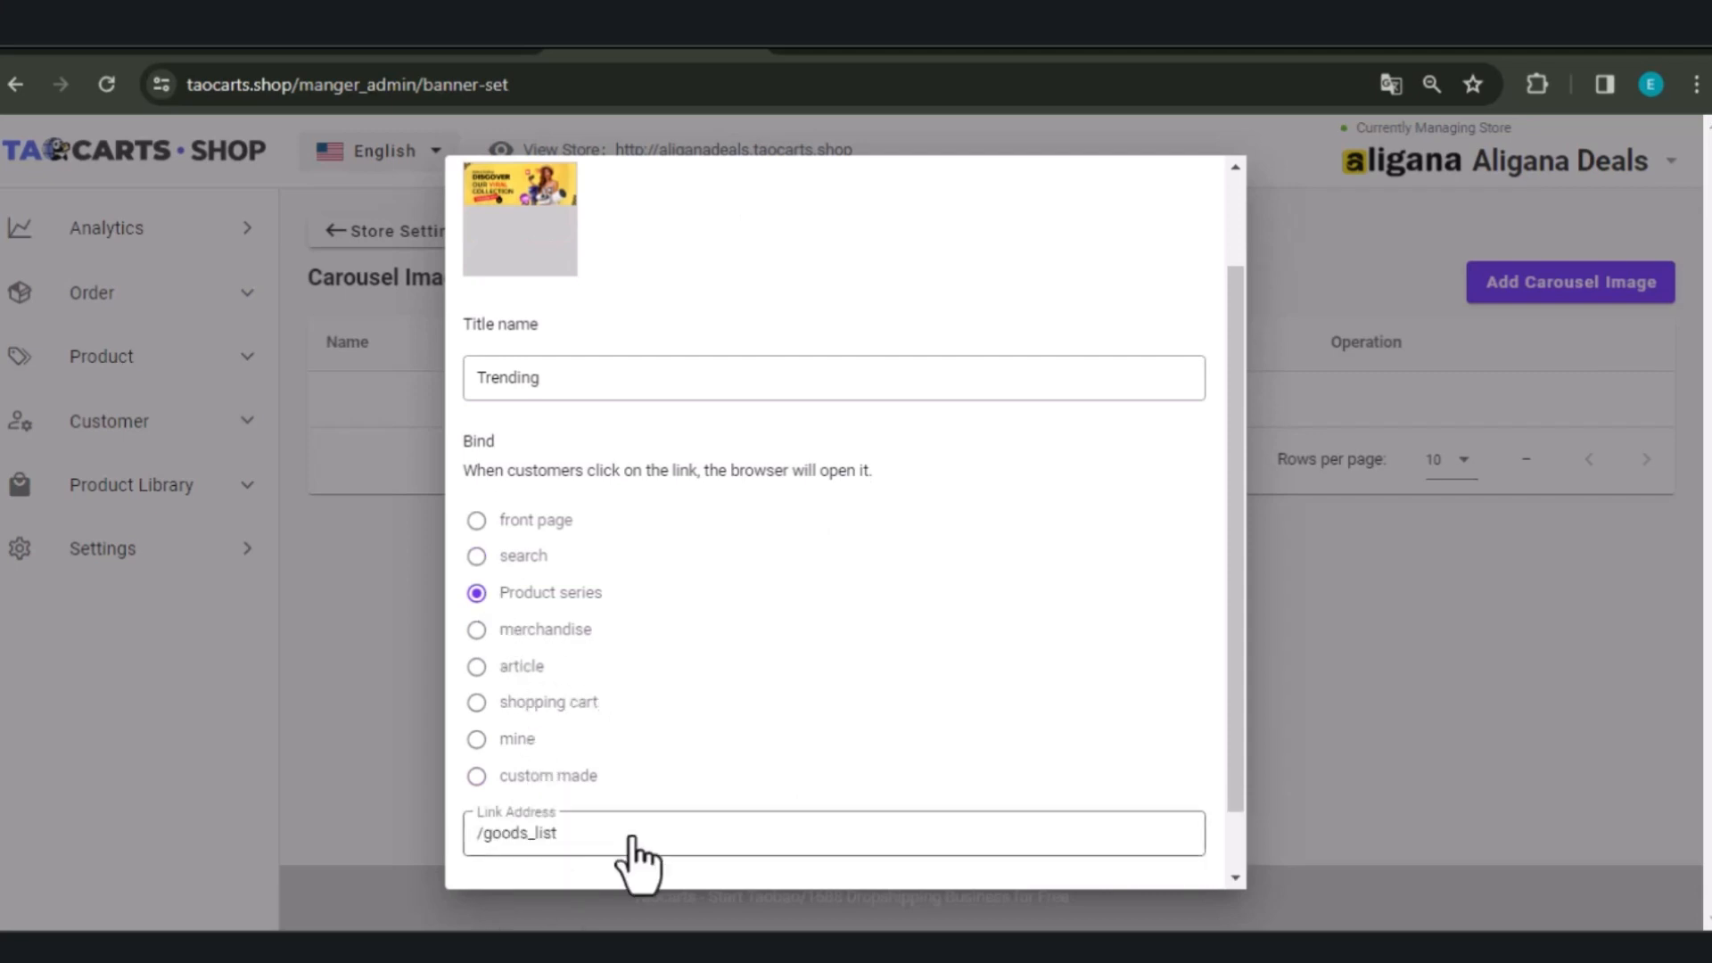
Step: Save the Trending carousel image and open the live storefront
scroll(675, 805, "down", 1)
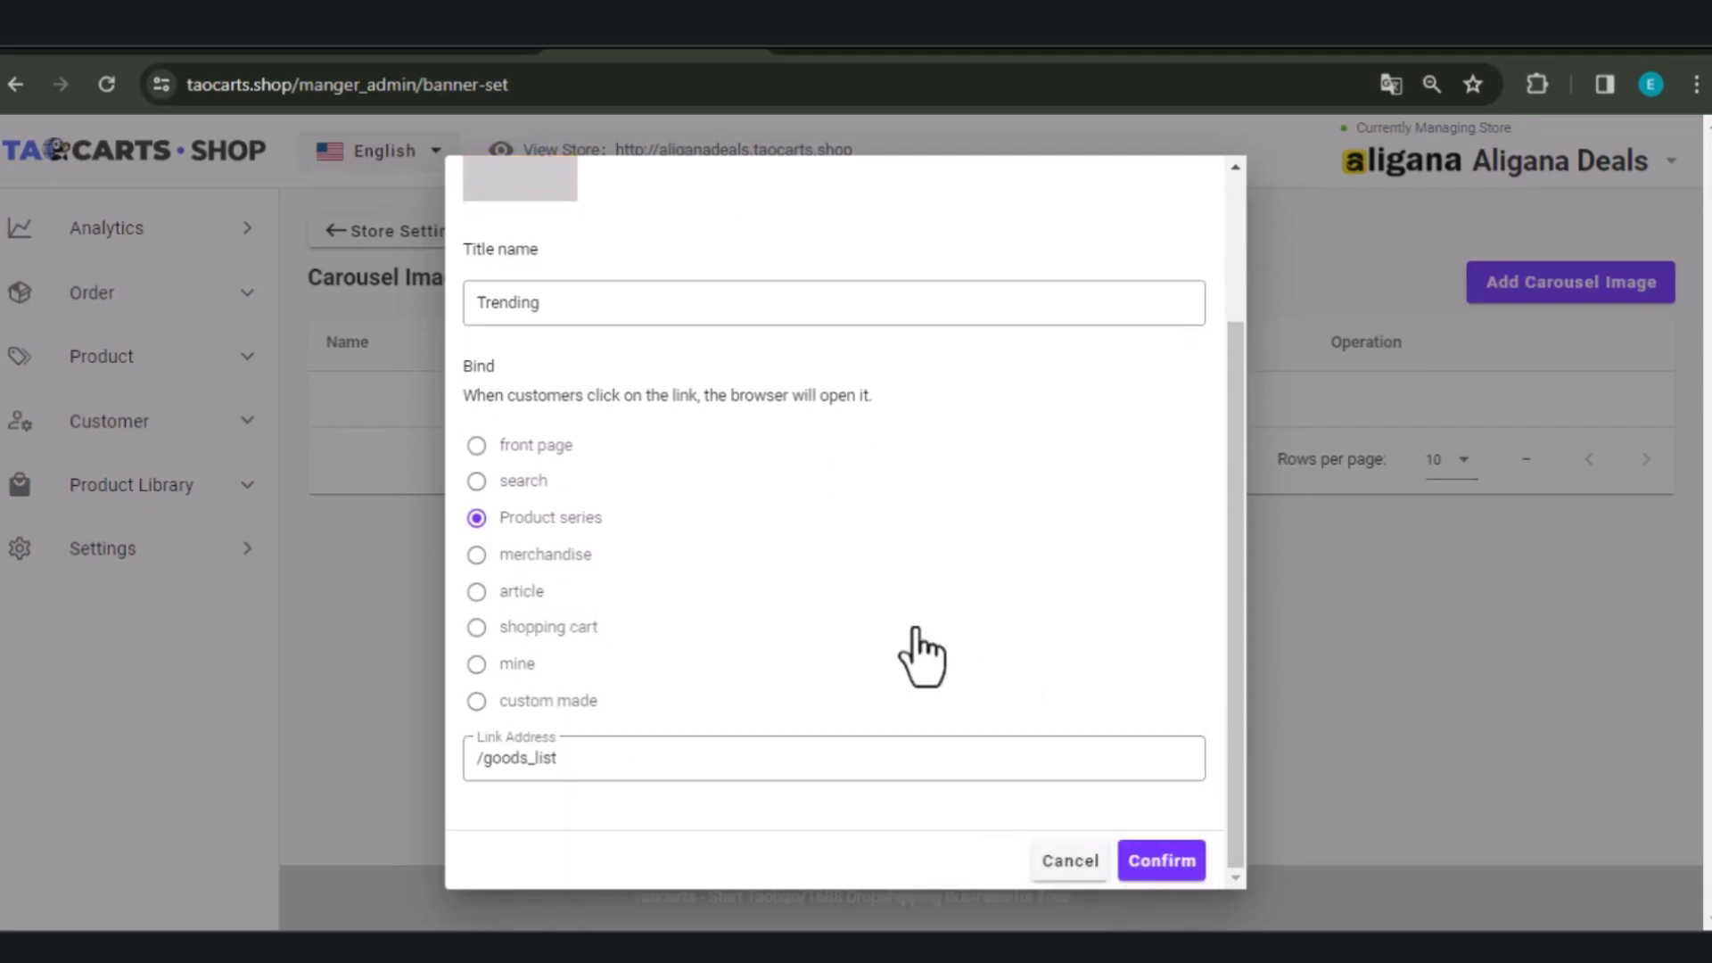
key("Return")
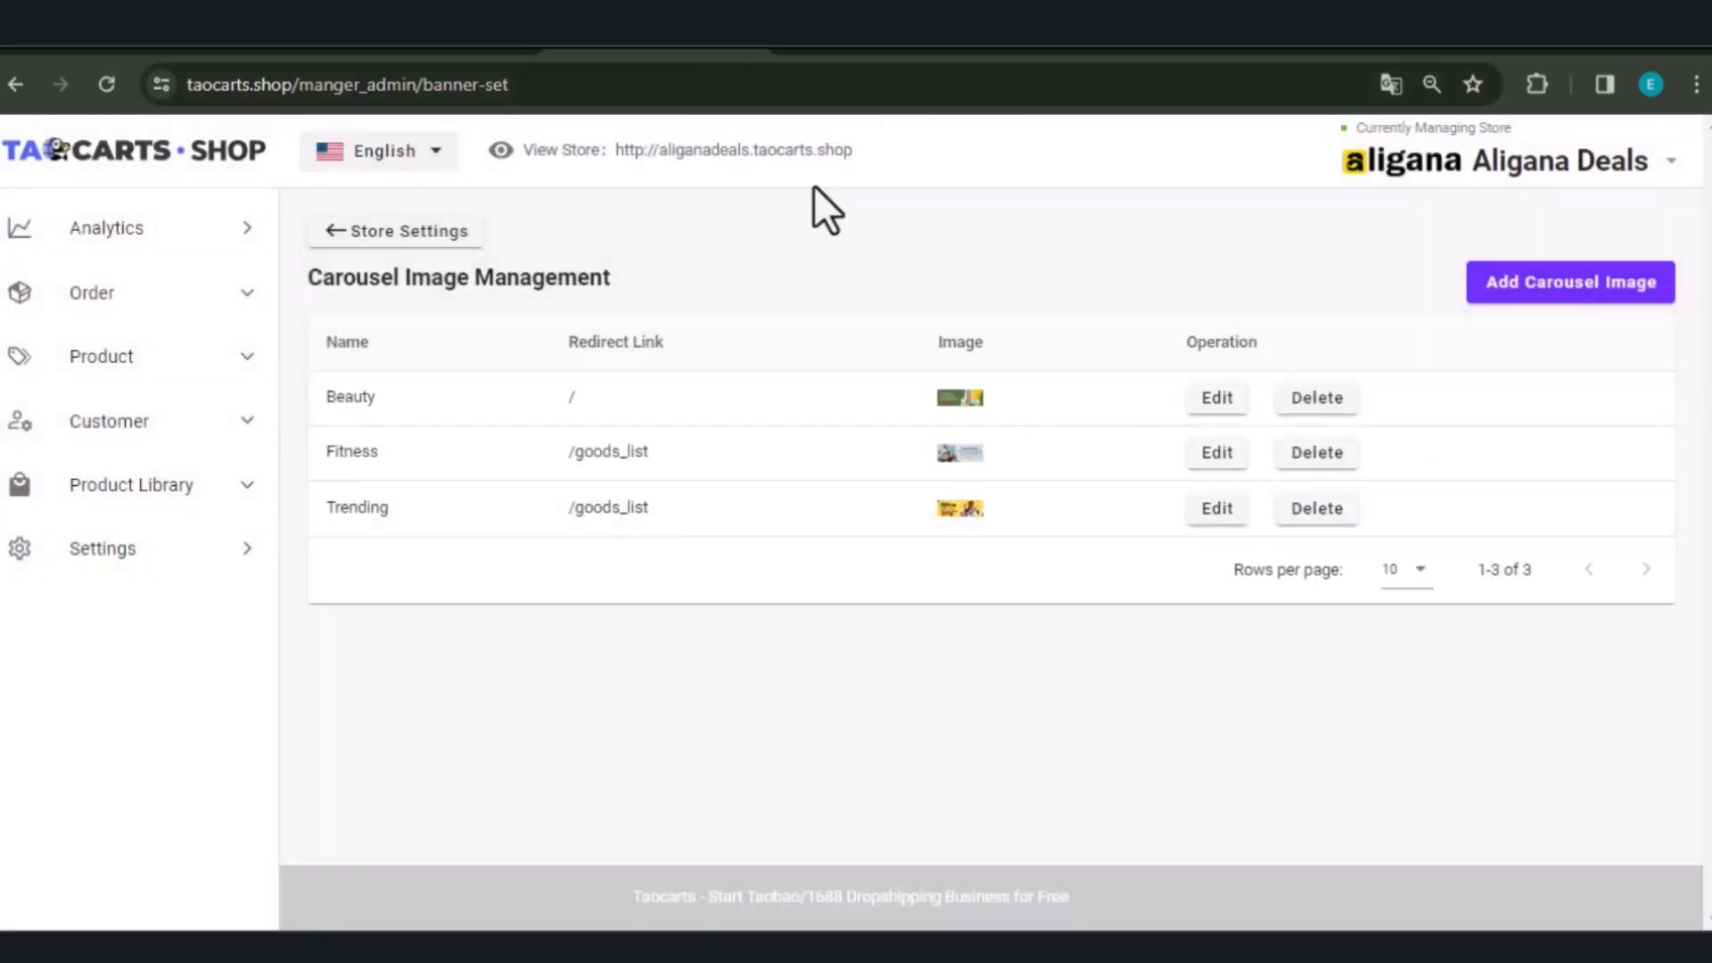
left_click(813, 150)
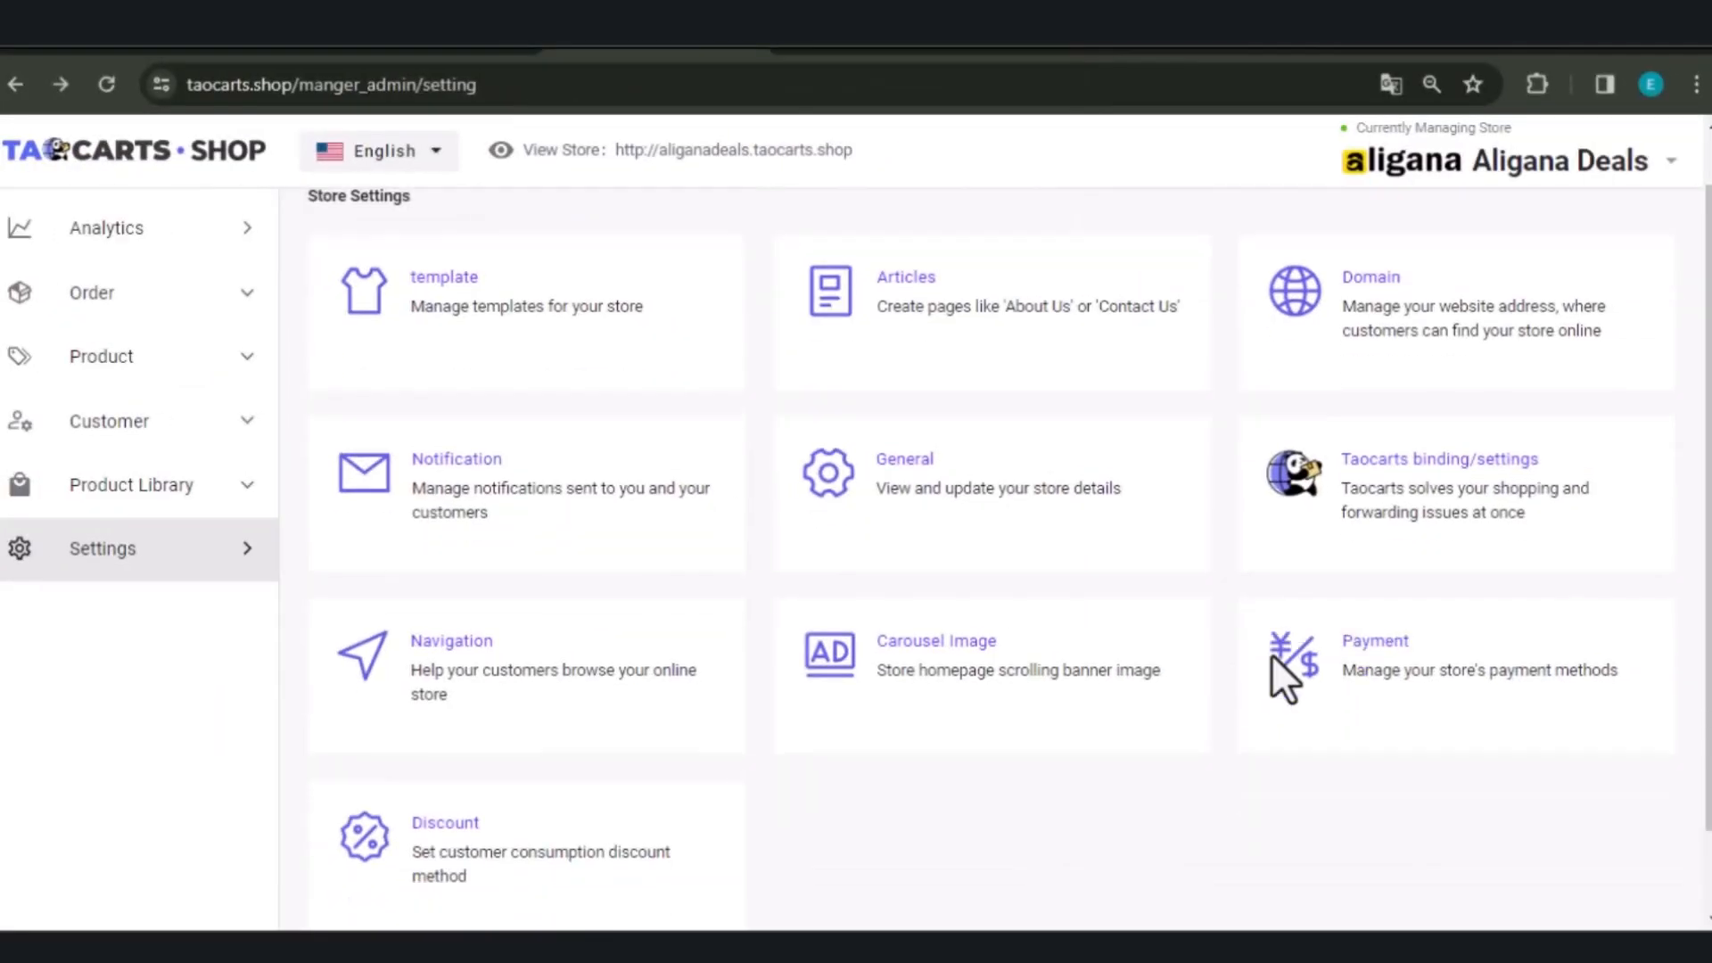
Step: Enable PayPal payment and turn off Paystack payment in the store's payment settings
scroll(1337, 579, "down", 1)
left_click(1346, 578)
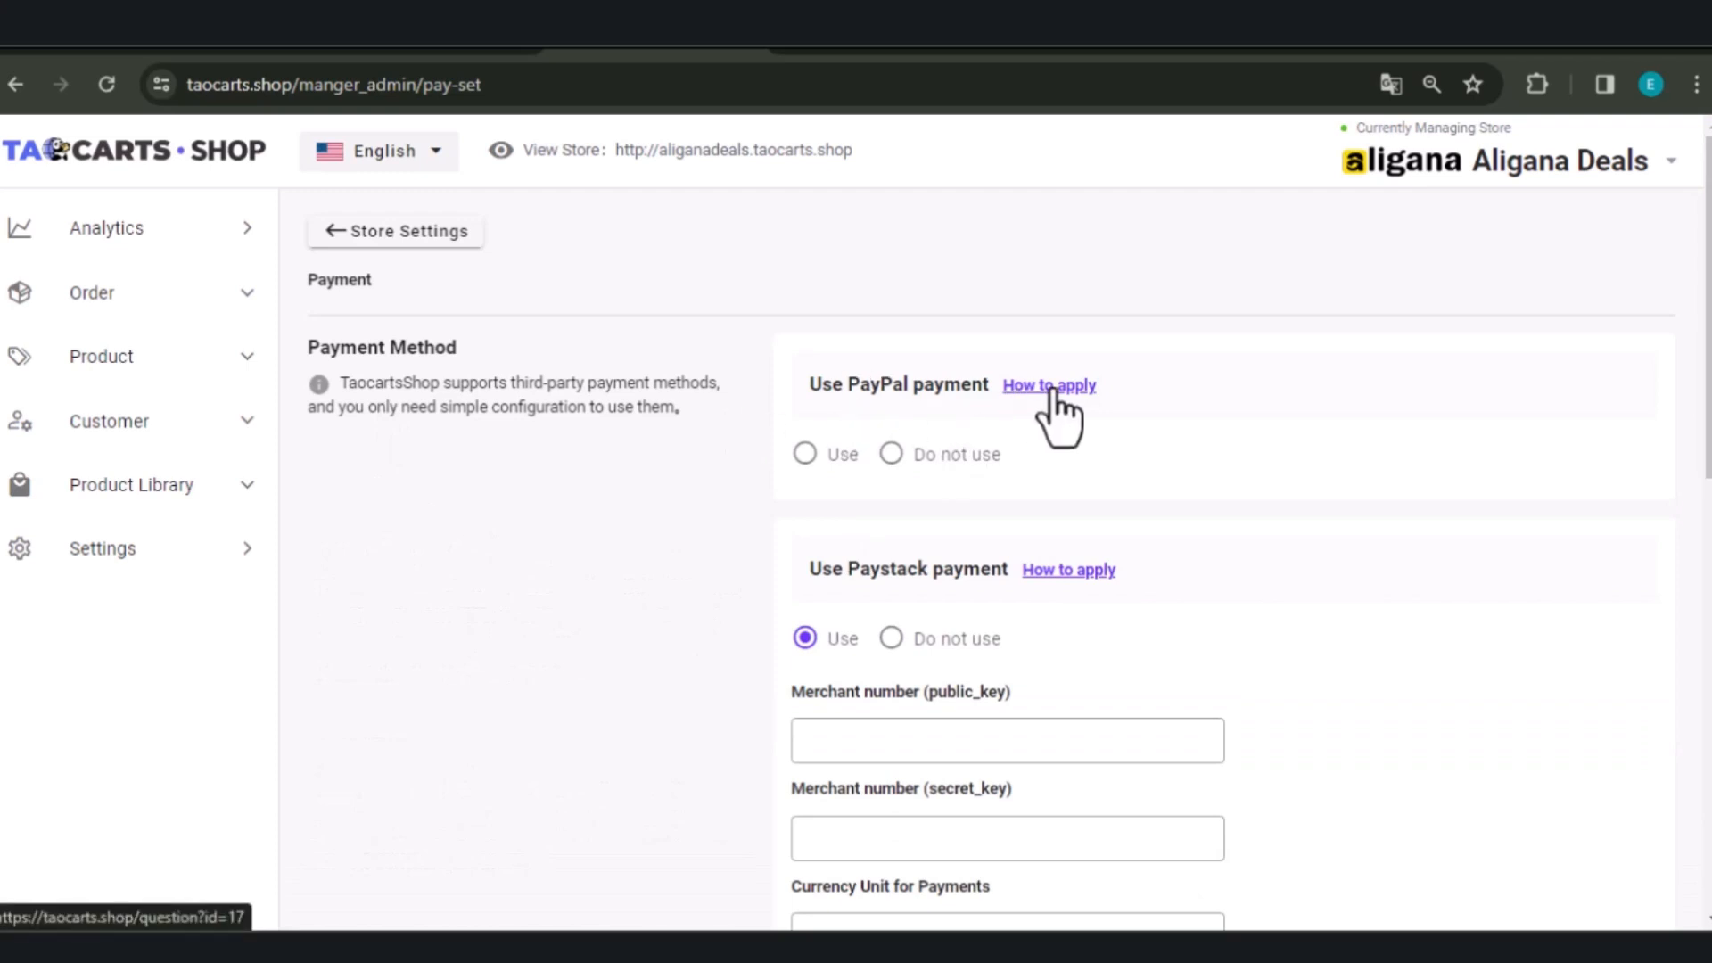
left_click(806, 455)
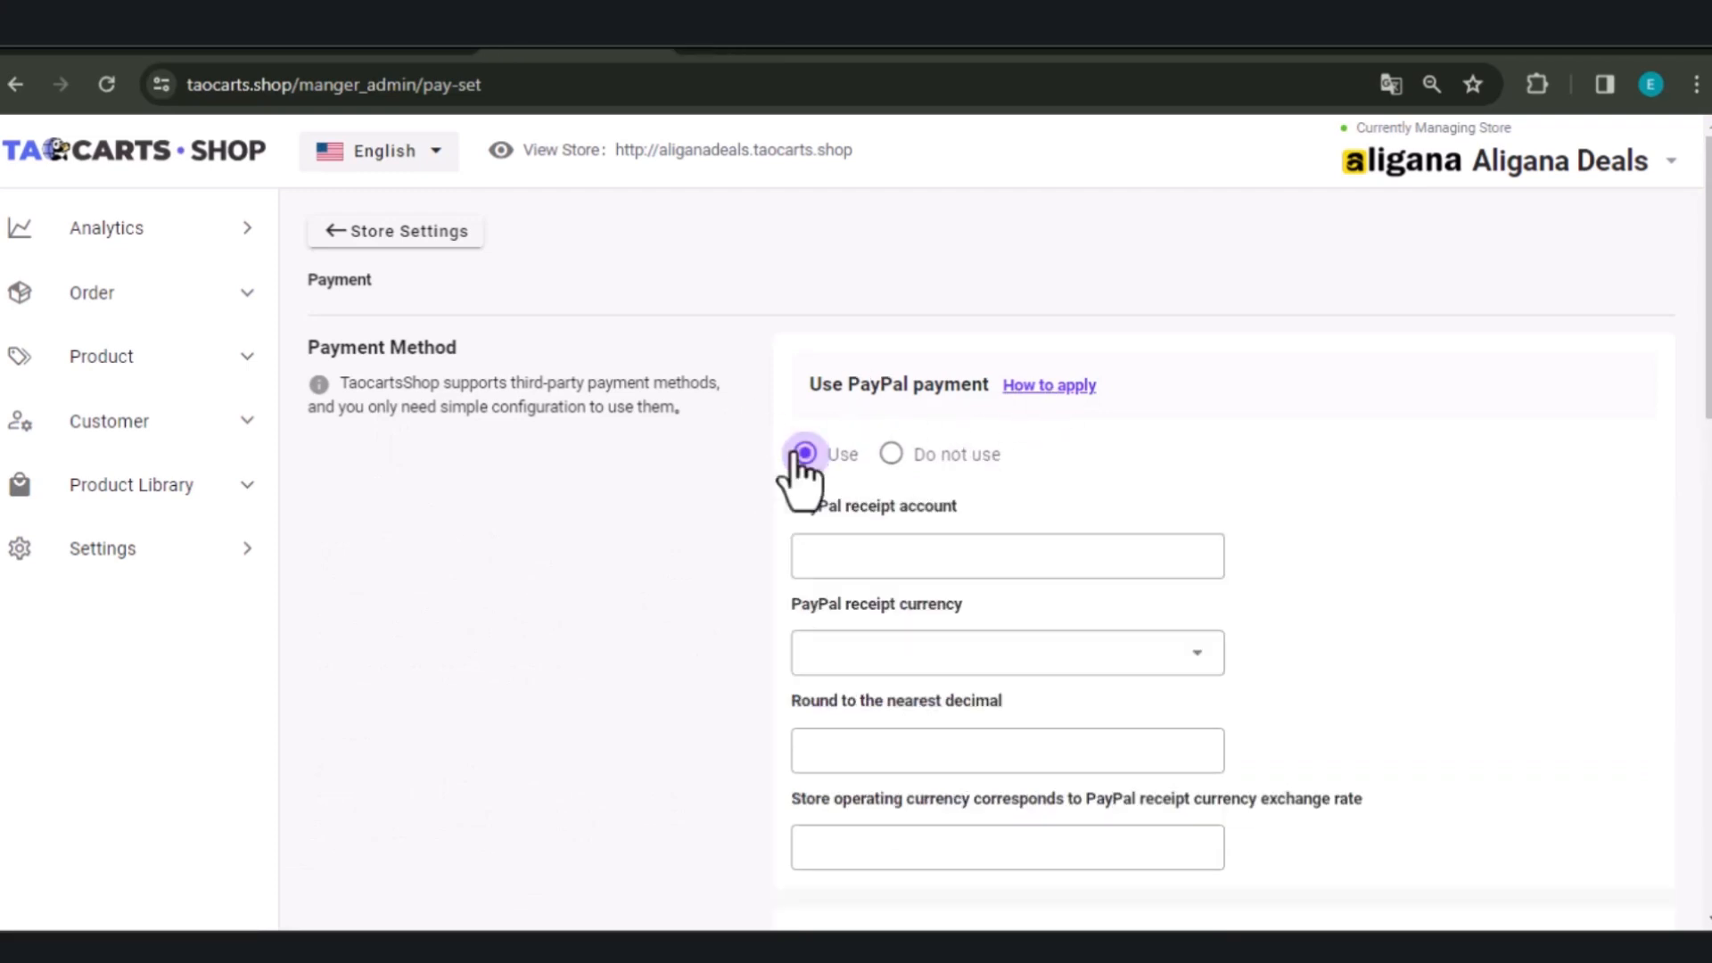
scroll(757, 711, "down", 3)
left_click(805, 773)
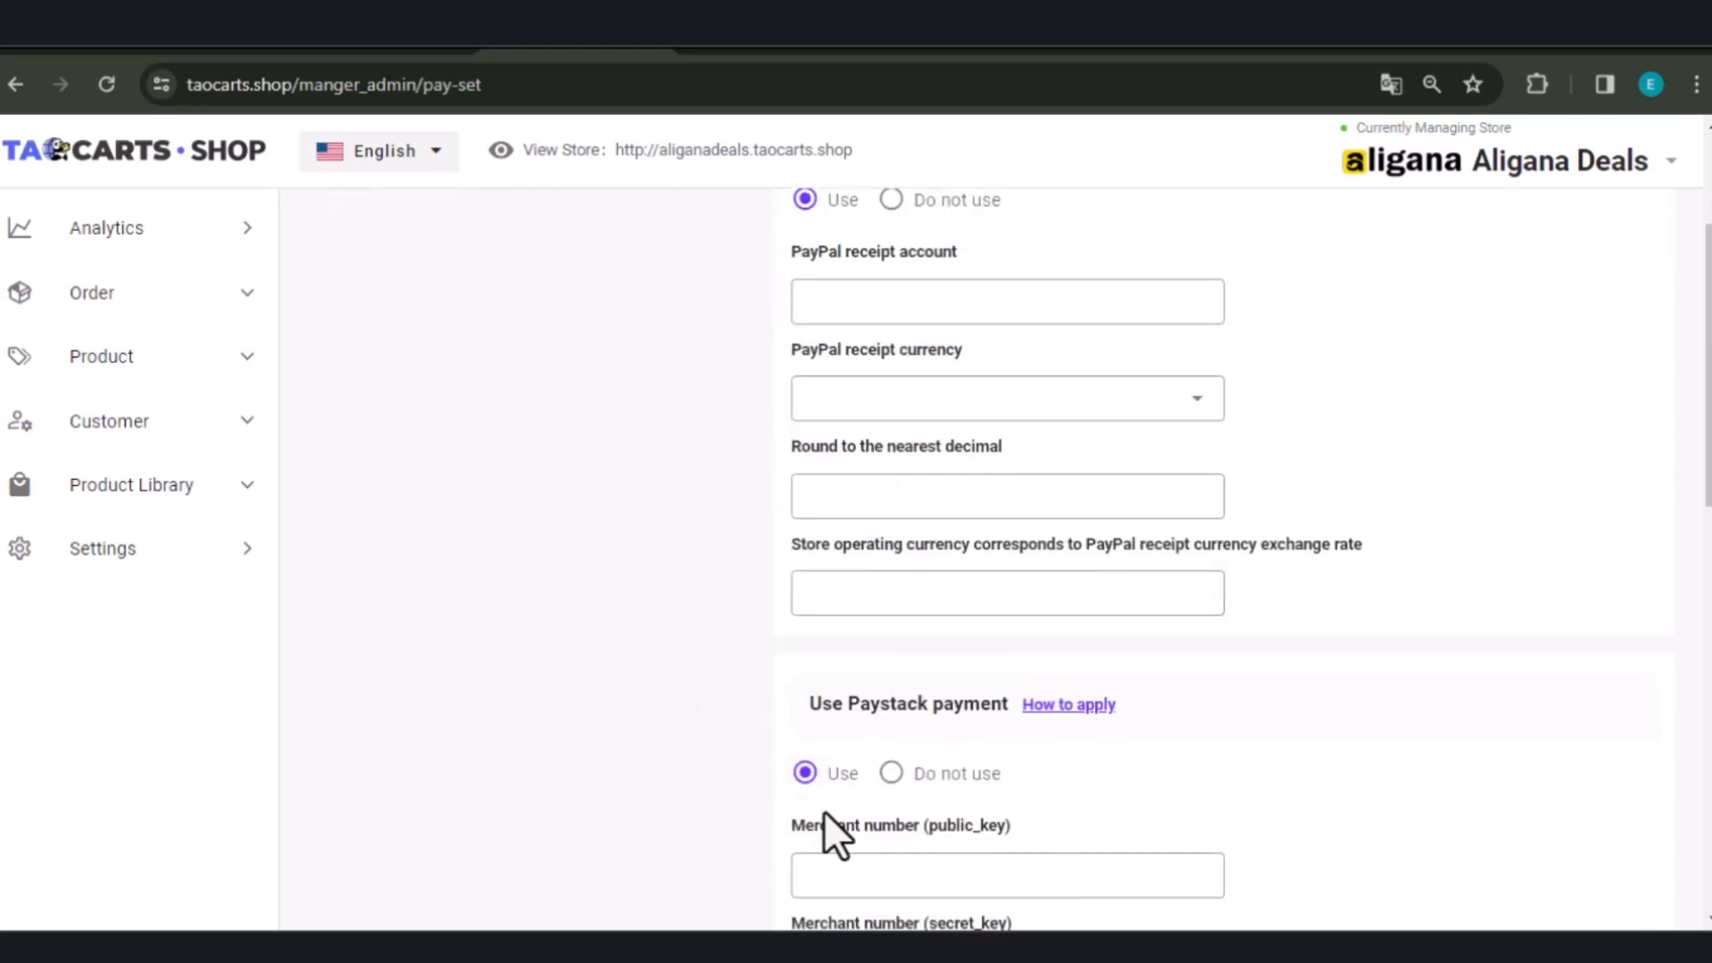
left_click(891, 773)
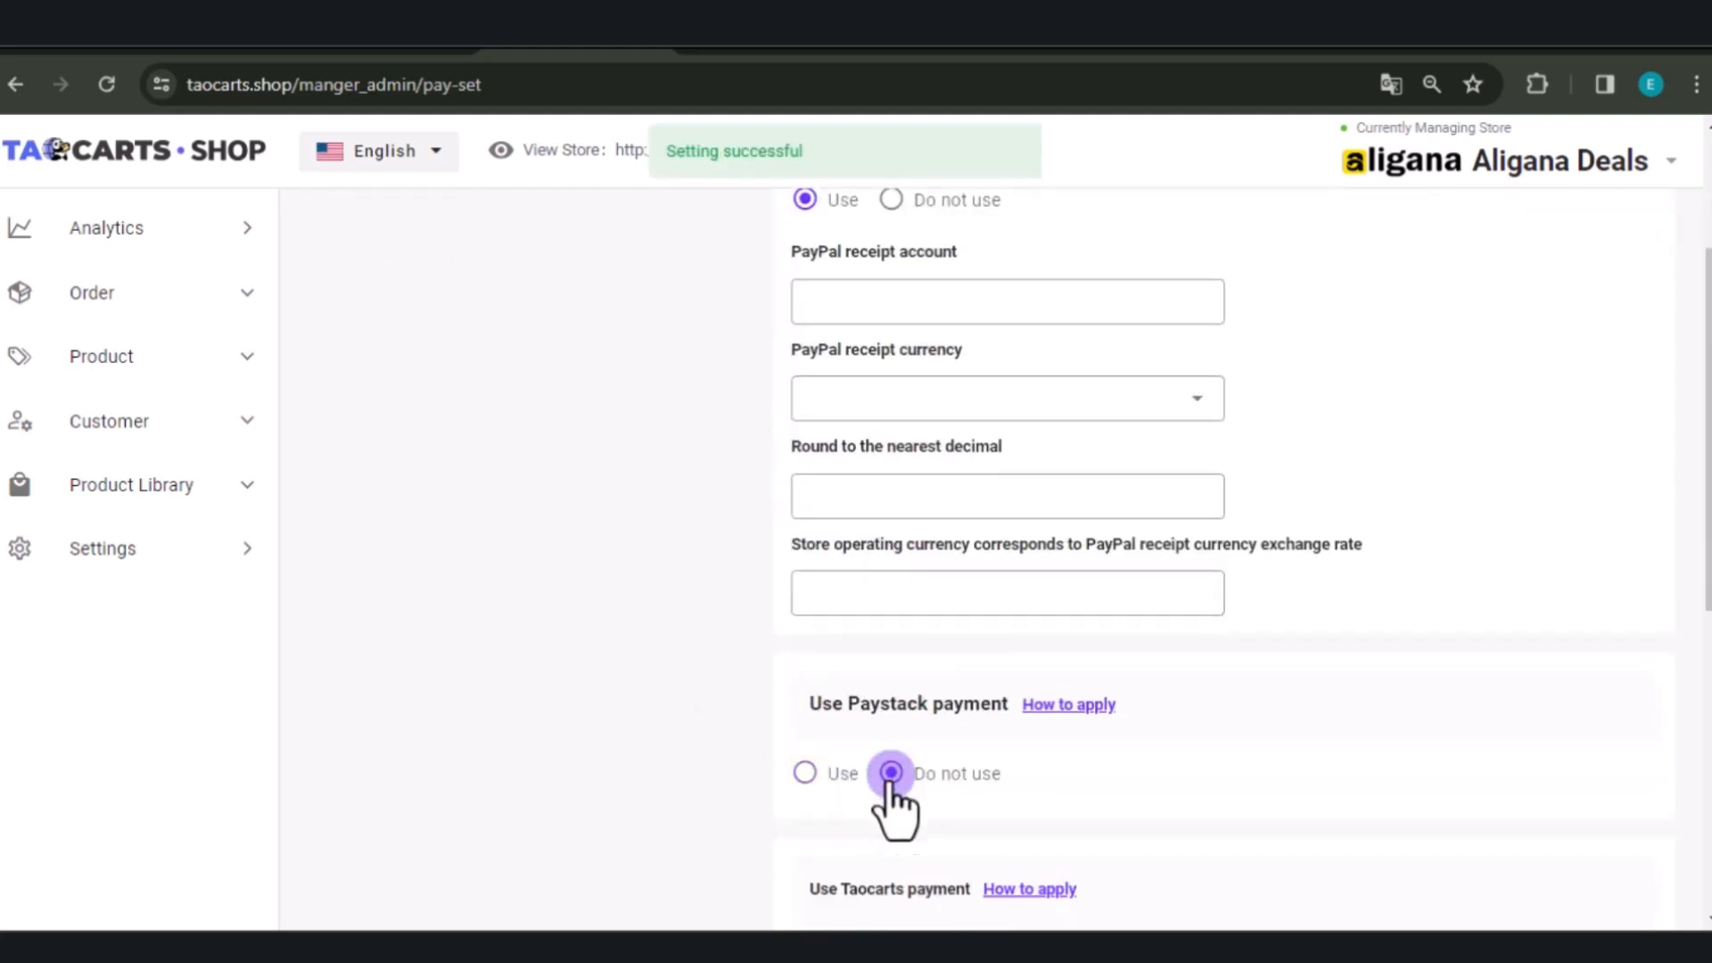
Step: Set the PayPal receipt currency to USD and the rounding to the nearest decimal to 1
scroll(938, 720, "up", 3)
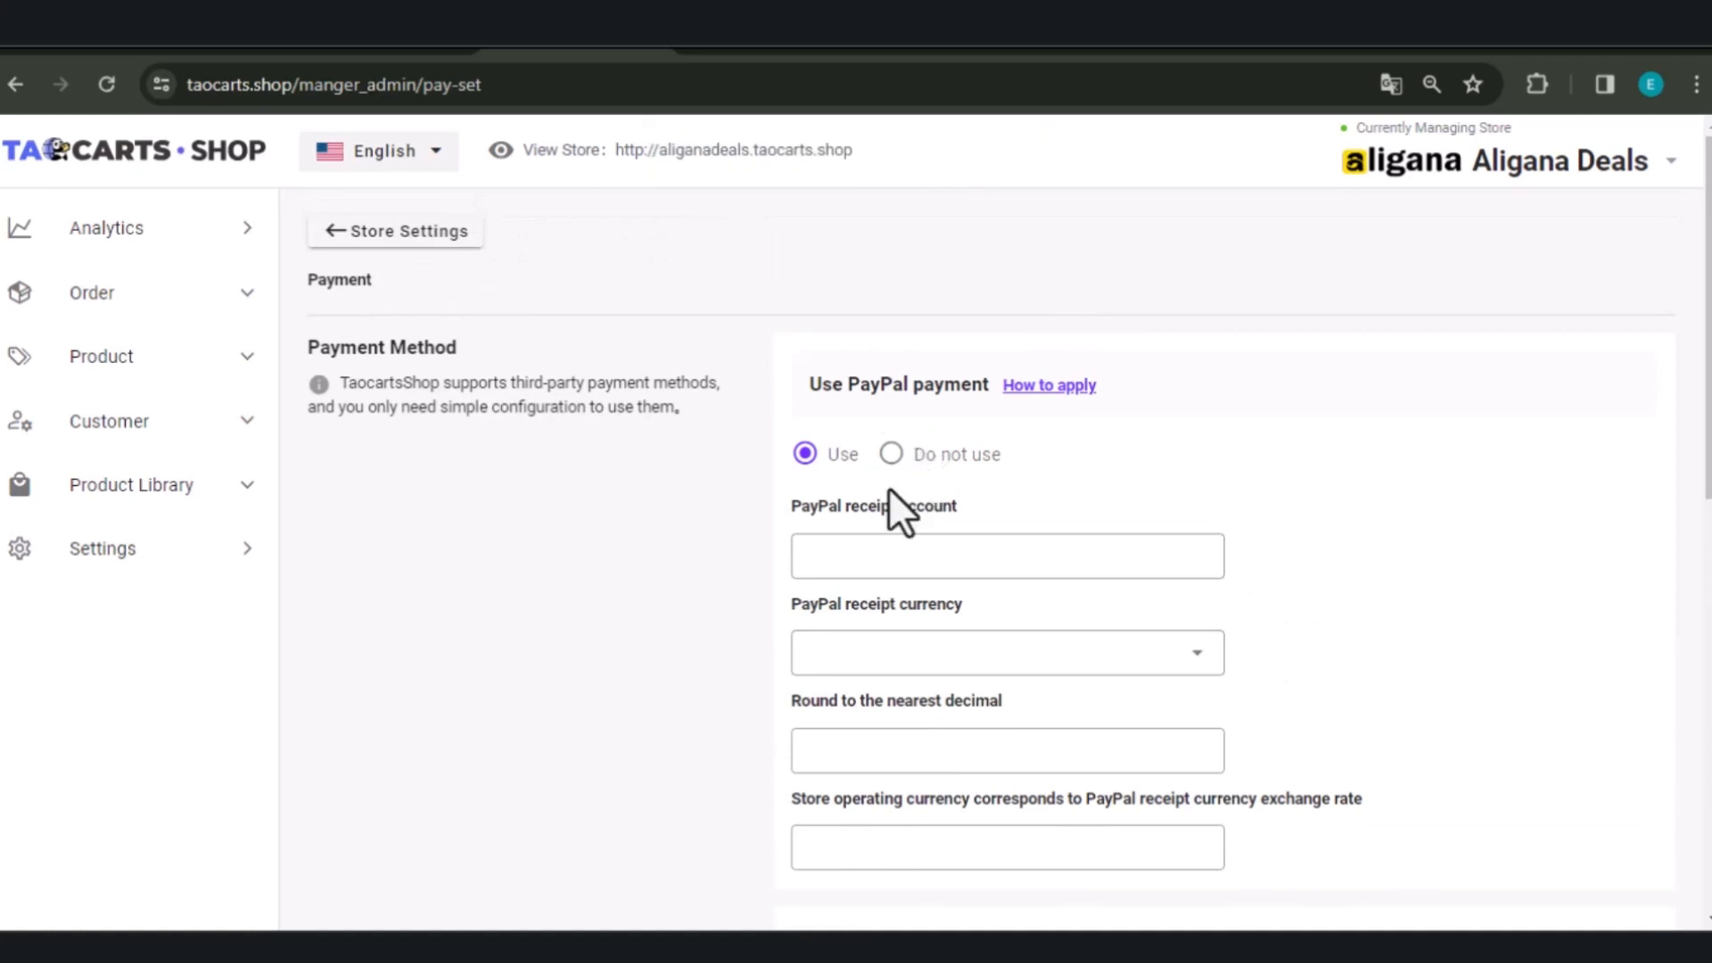
left_click(889, 669)
left_click(854, 598)
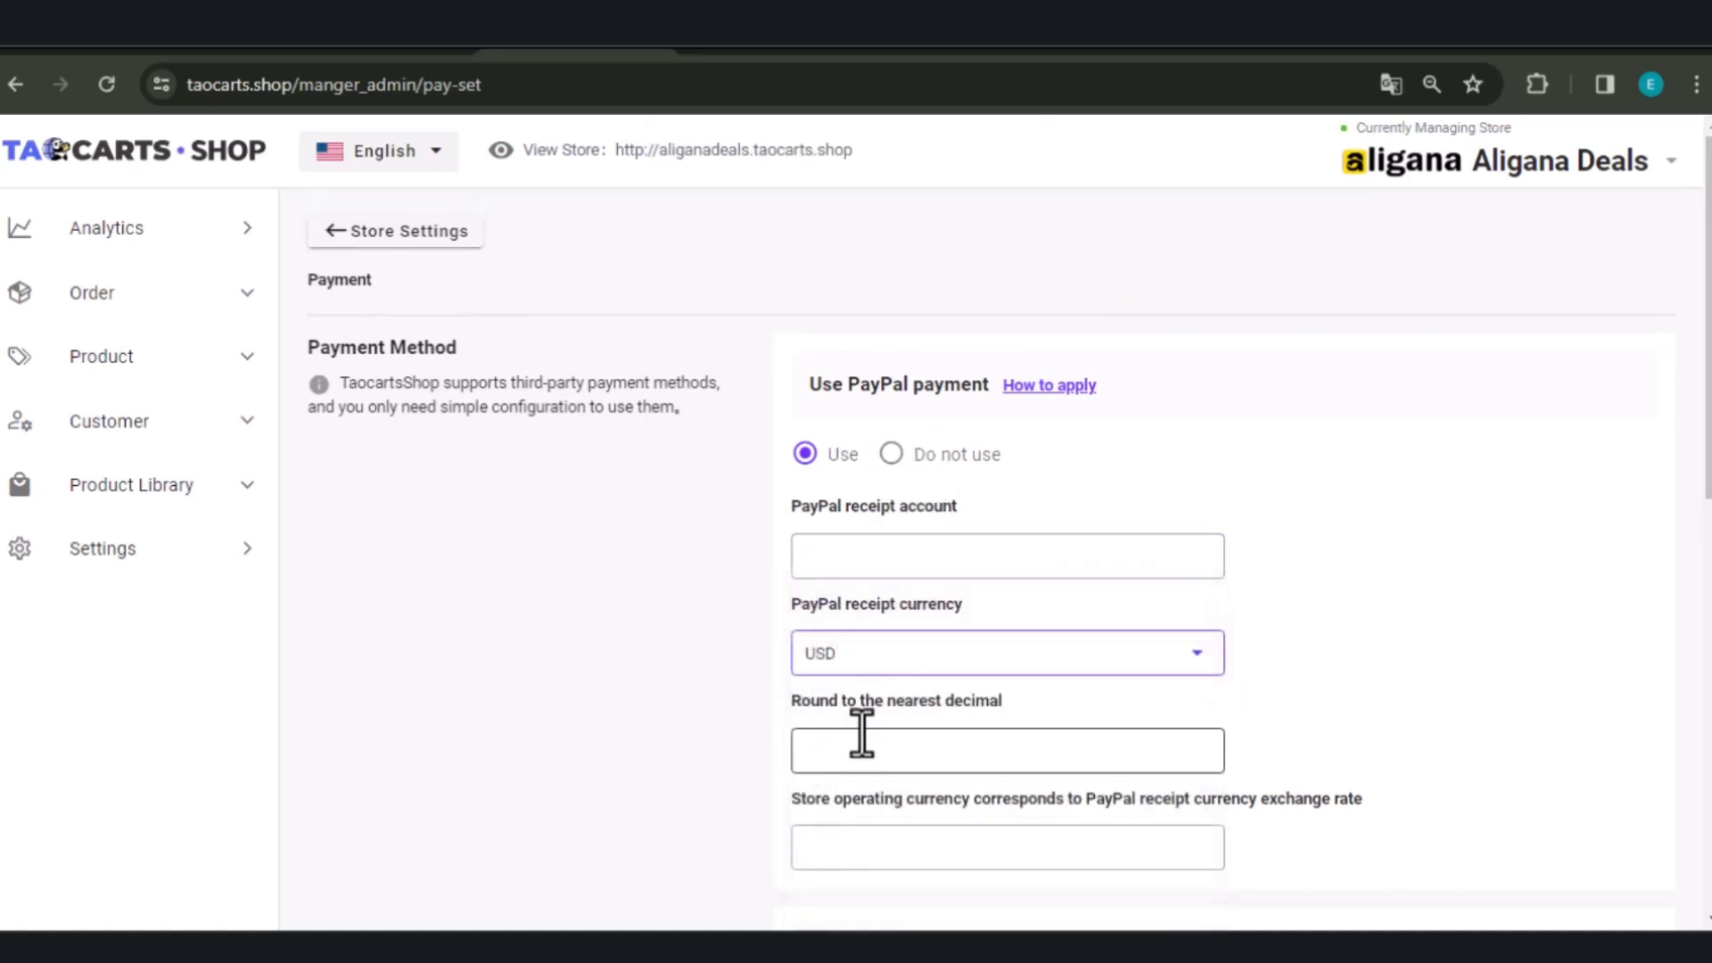
scroll(861, 714, "down", 2)
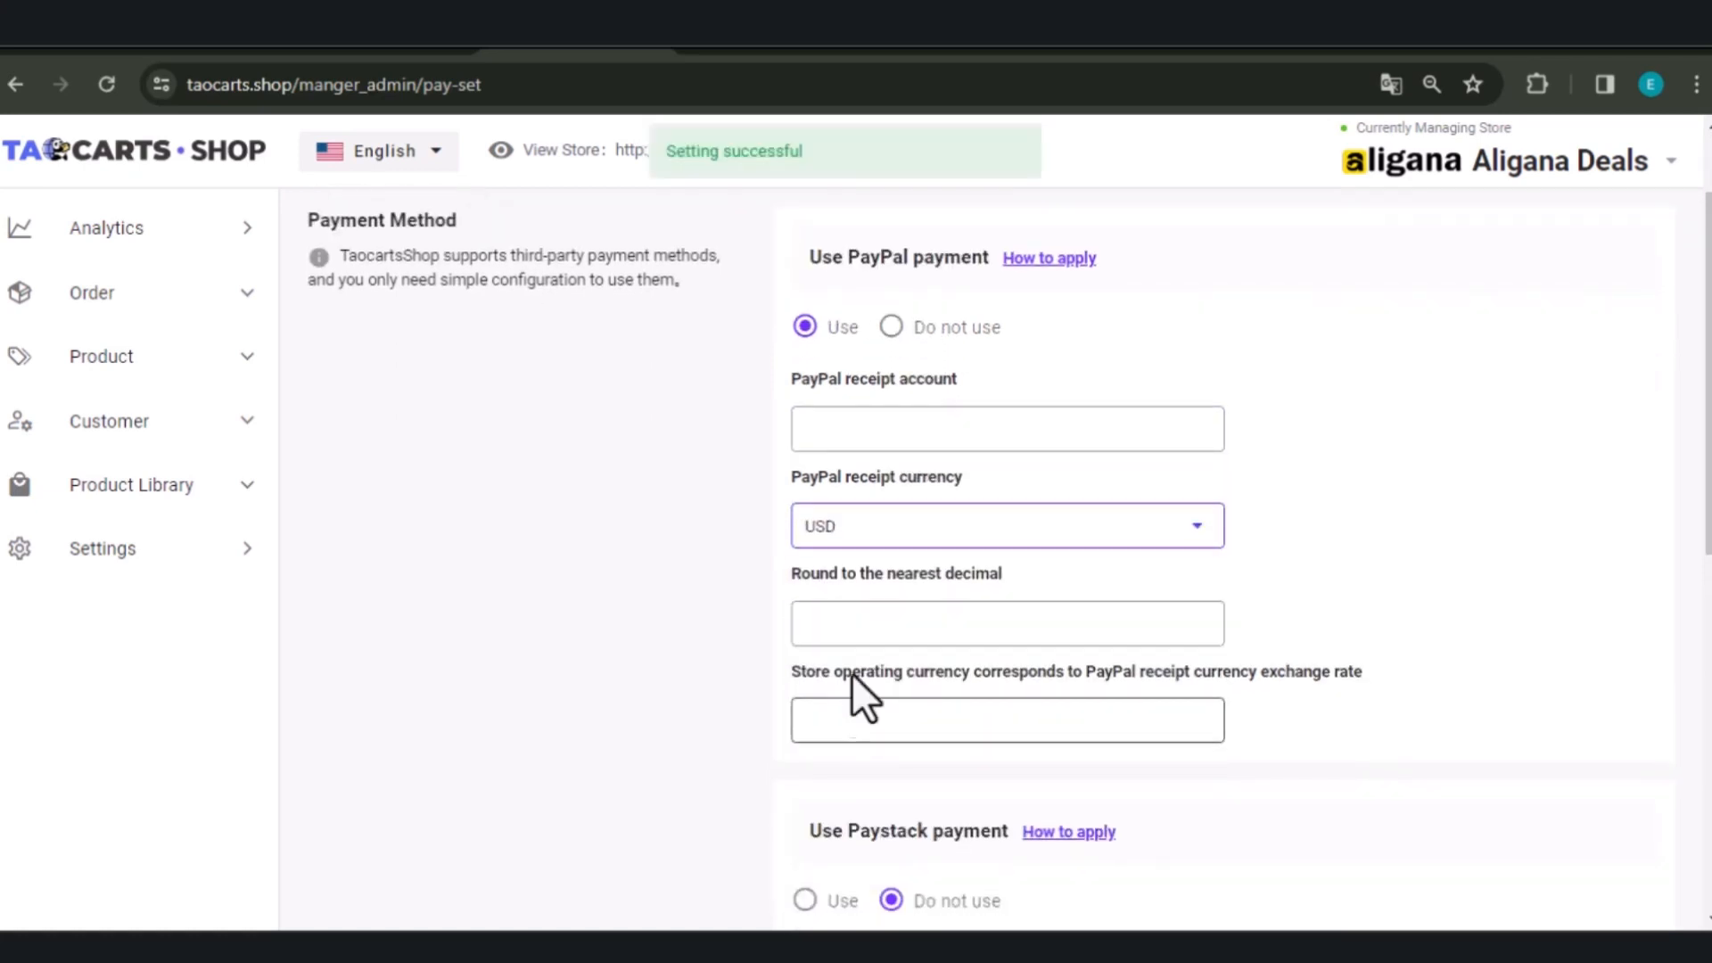
right_click(849, 628)
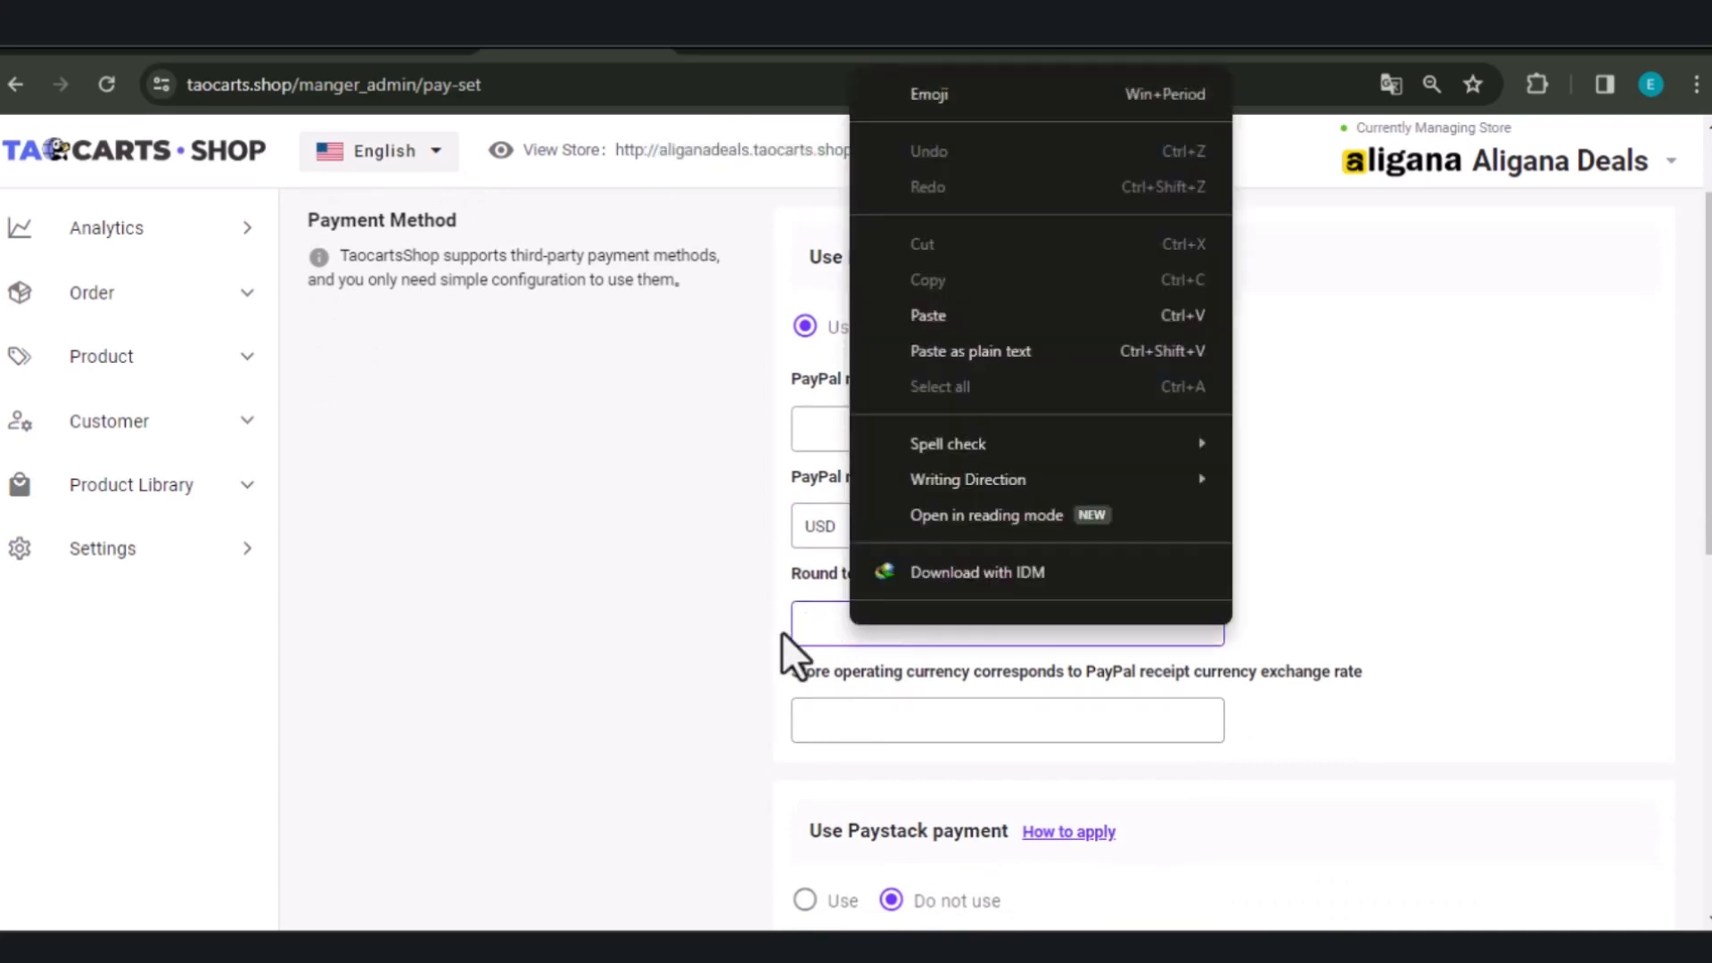
left_click(783, 631)
left_click(864, 623)
type("1")
left_click(858, 676)
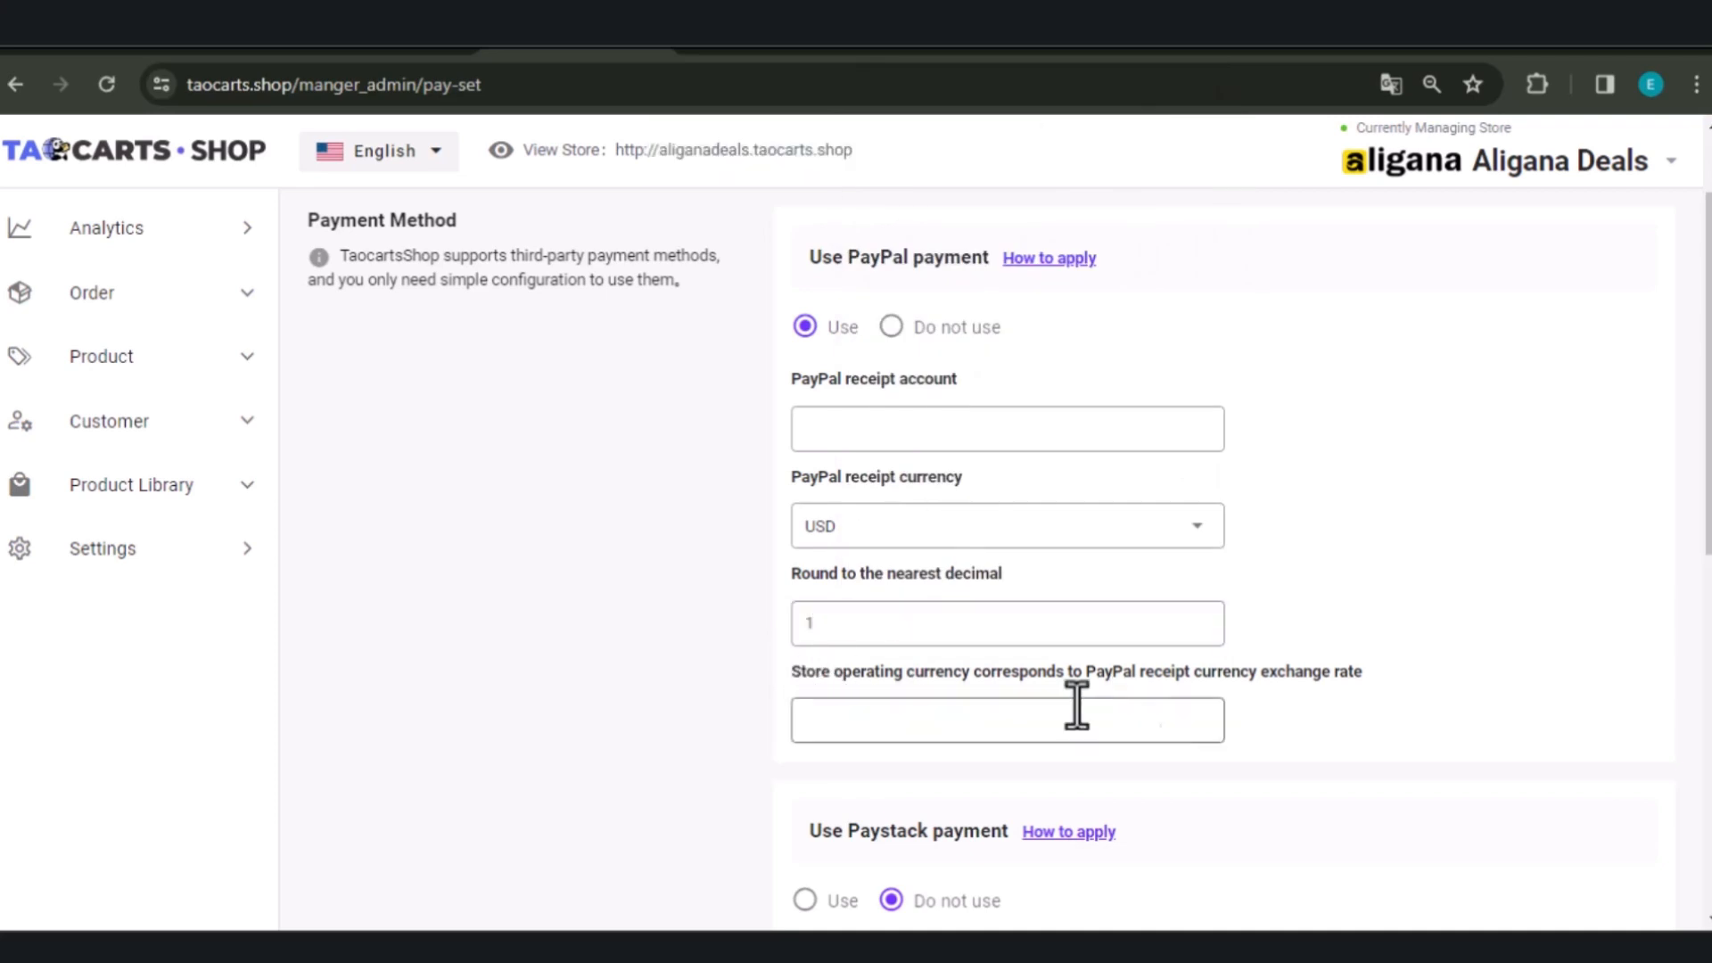
Step: Set the exchange rate between the store operating currency and the PayPal receipt currency to 1
left_click_drag(994, 731, 745, 722)
type("12")
left_click(978, 799)
Step: Add and activate a manual receipt method named Cash On Delivery with the other details "You will pay cash on delivery"
scroll(977, 799, "down", 7)
left_click(879, 709)
left_click(870, 816)
key("ctrl+a")
type("Cash On Delivery")
key("Tab")
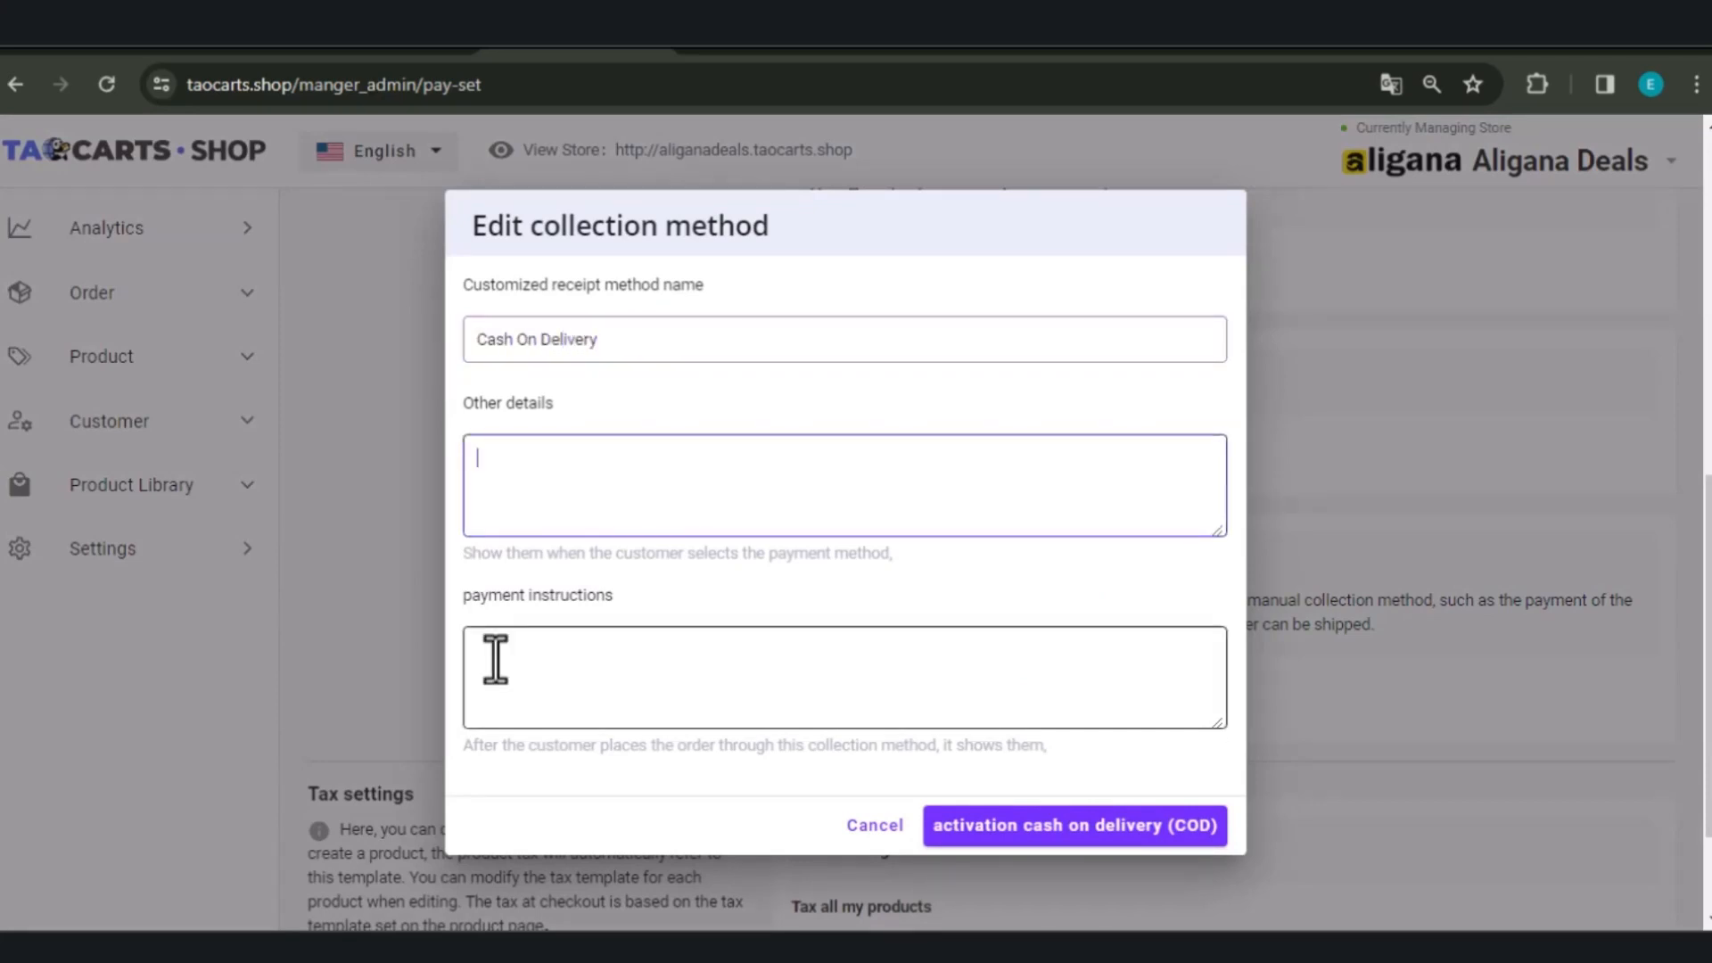
type("You will pay cash on delivery")
left_click(503, 679)
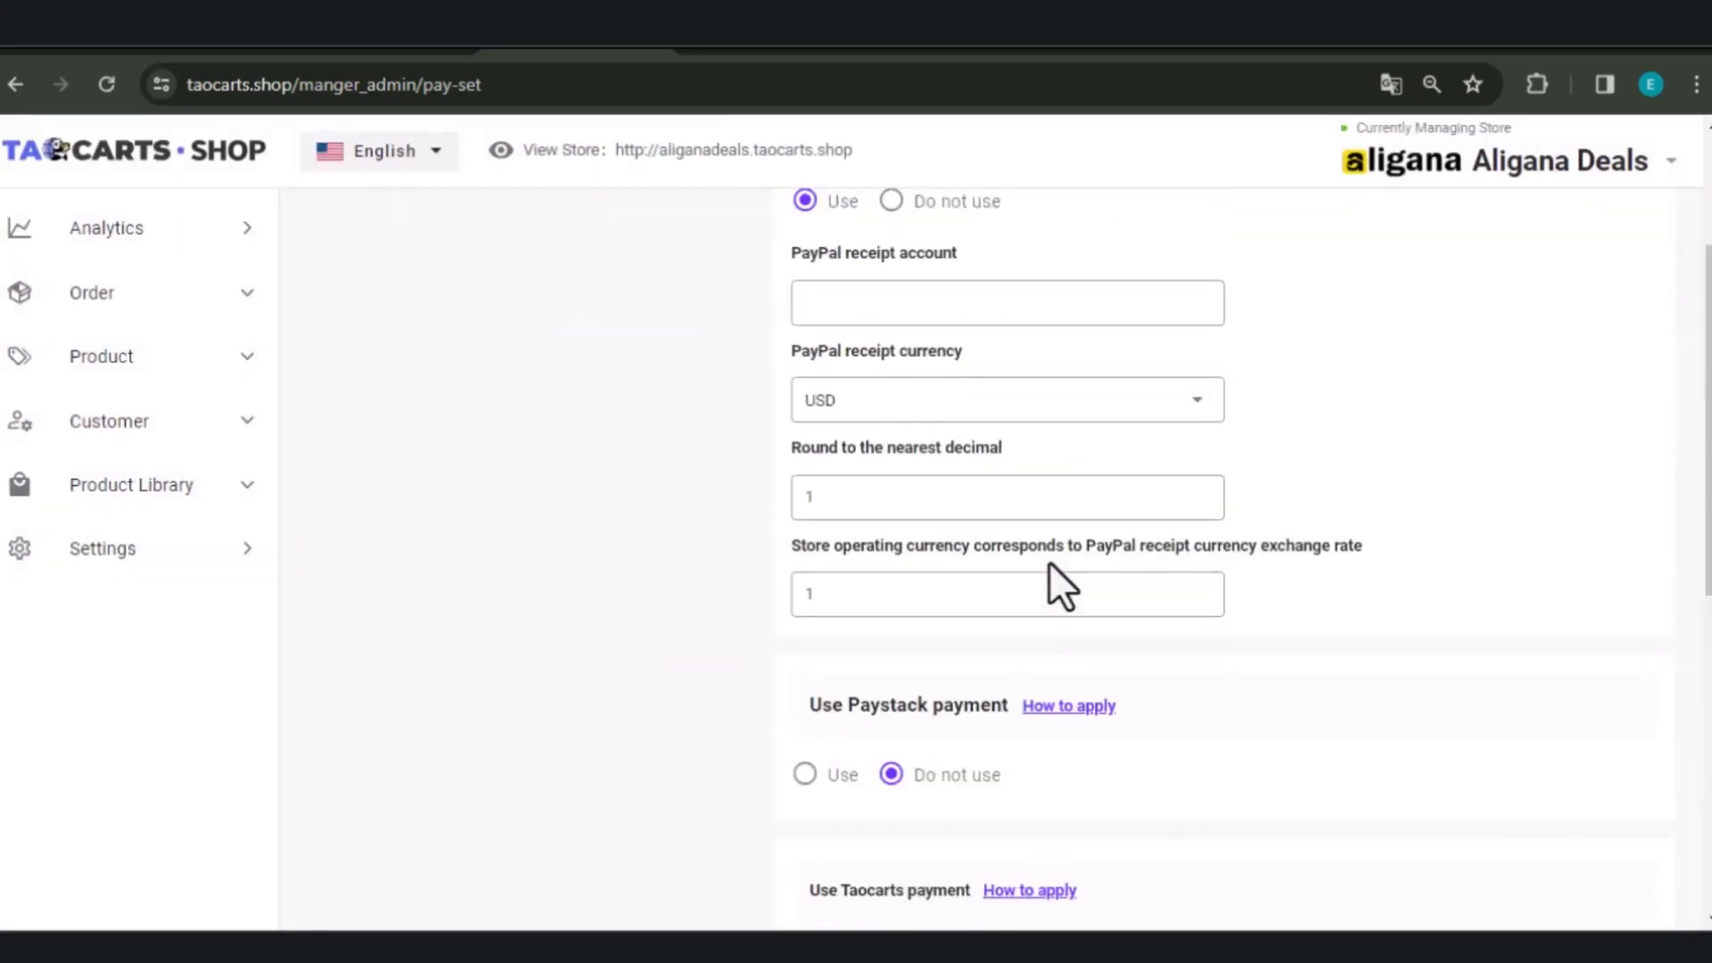
Step: Set the tax on all products to 2.5% in the tax settings
scroll(1049, 560, "down", 8)
left_click(843, 796)
double_click(843, 797)
type("1")
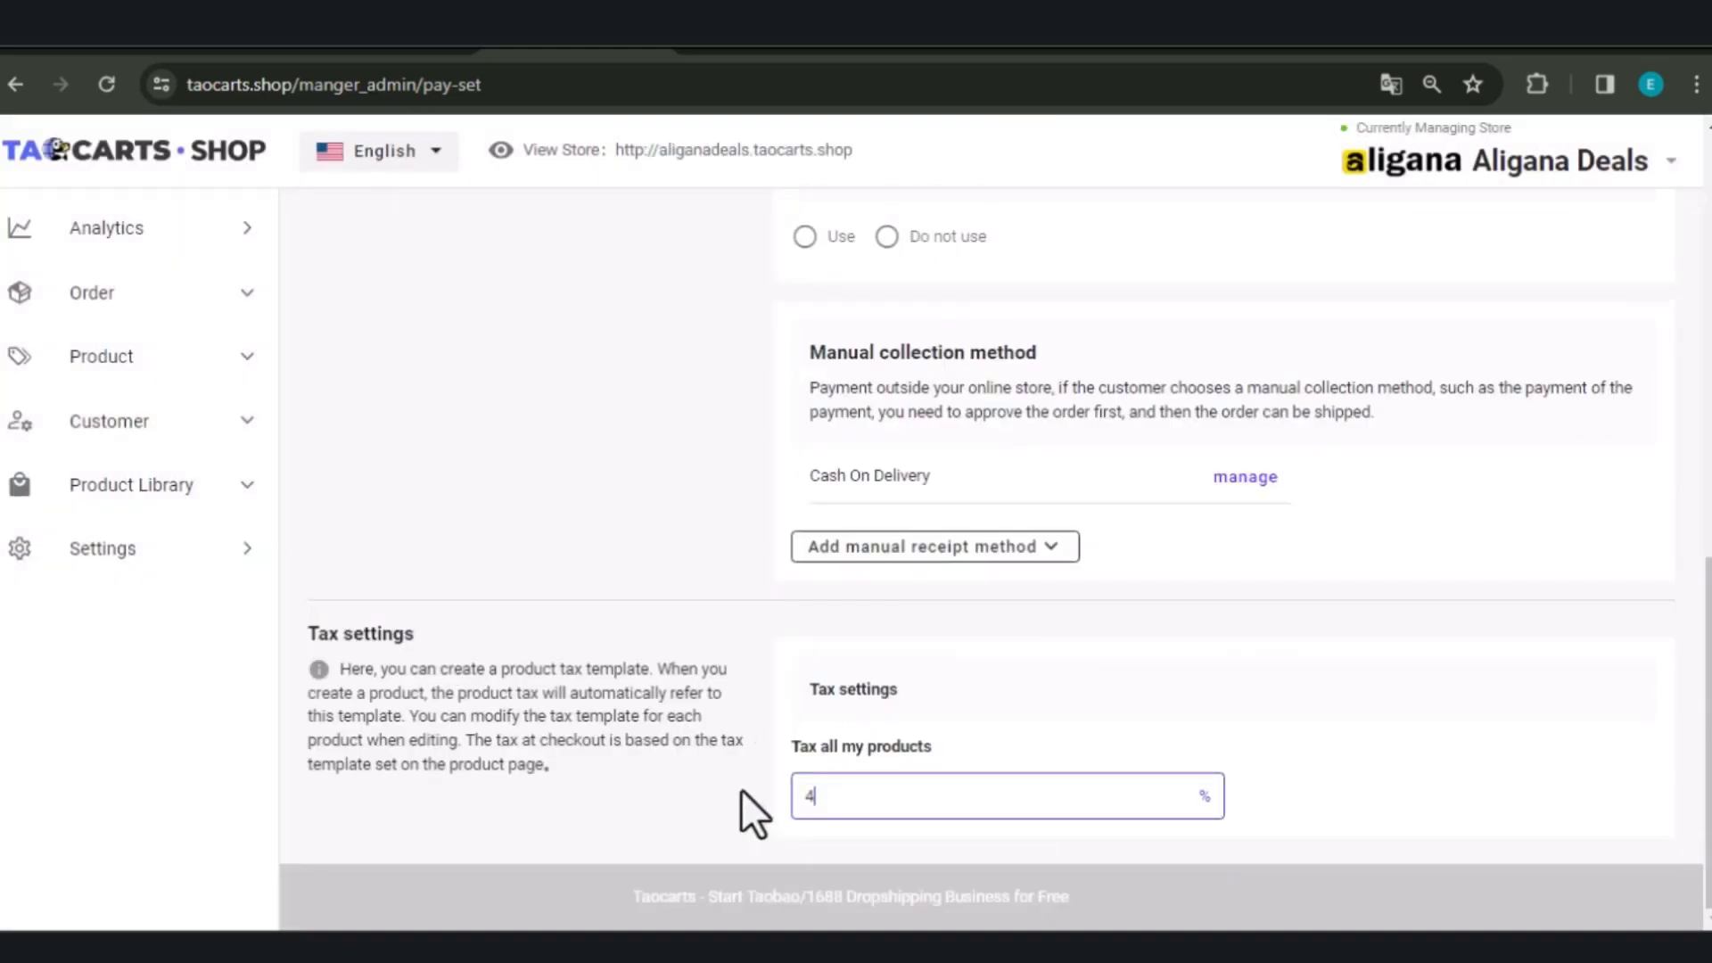
type("2.5")
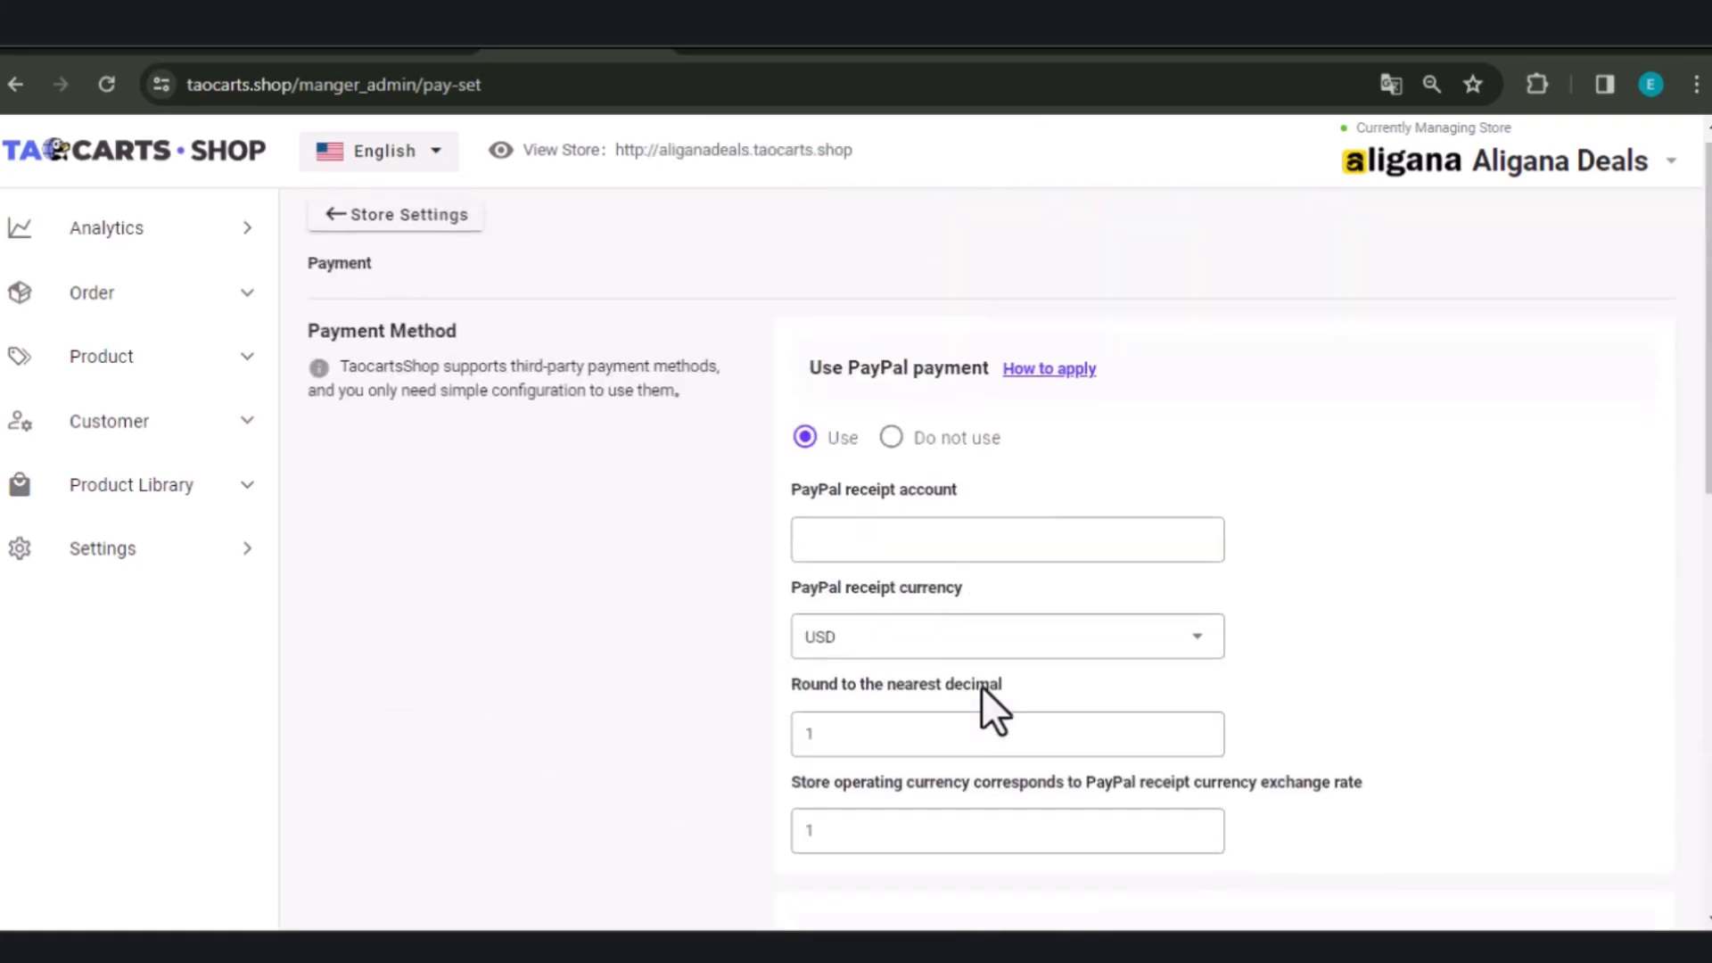
Step: Review the PayPal receipt fields and the remaining payment options on the payment page
scroll(986, 707, "down", 1)
left_click(853, 428)
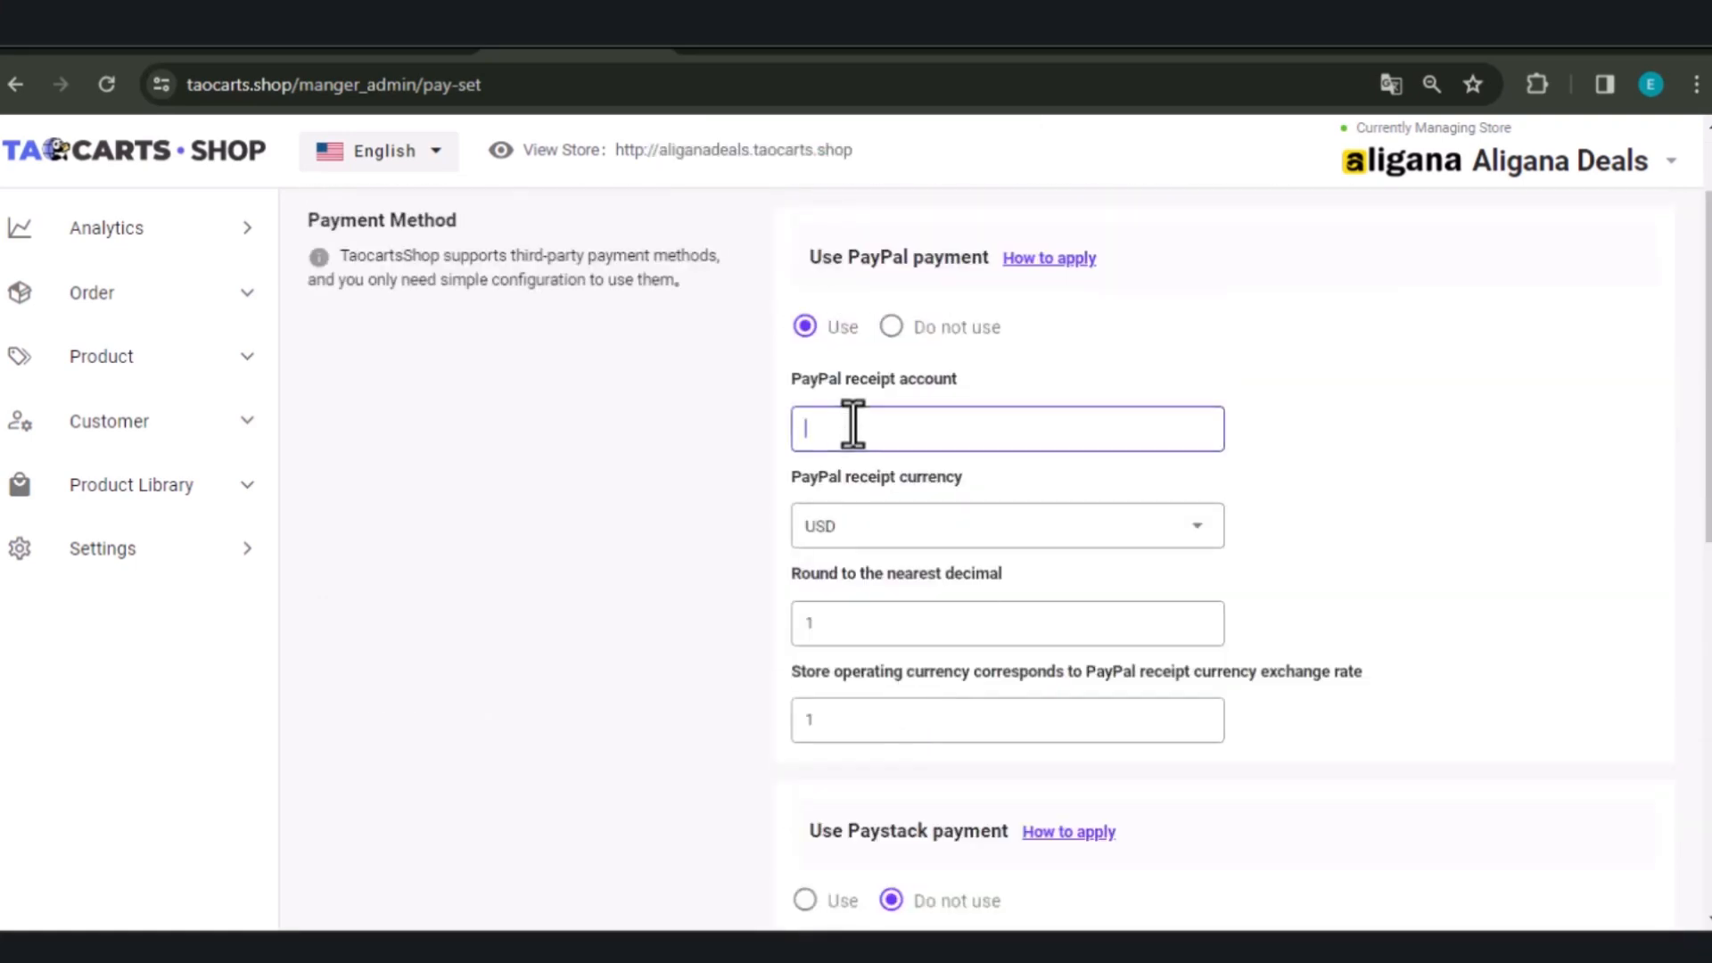
scroll(889, 611, "down", 5)
scroll(420, 259, "up", 7)
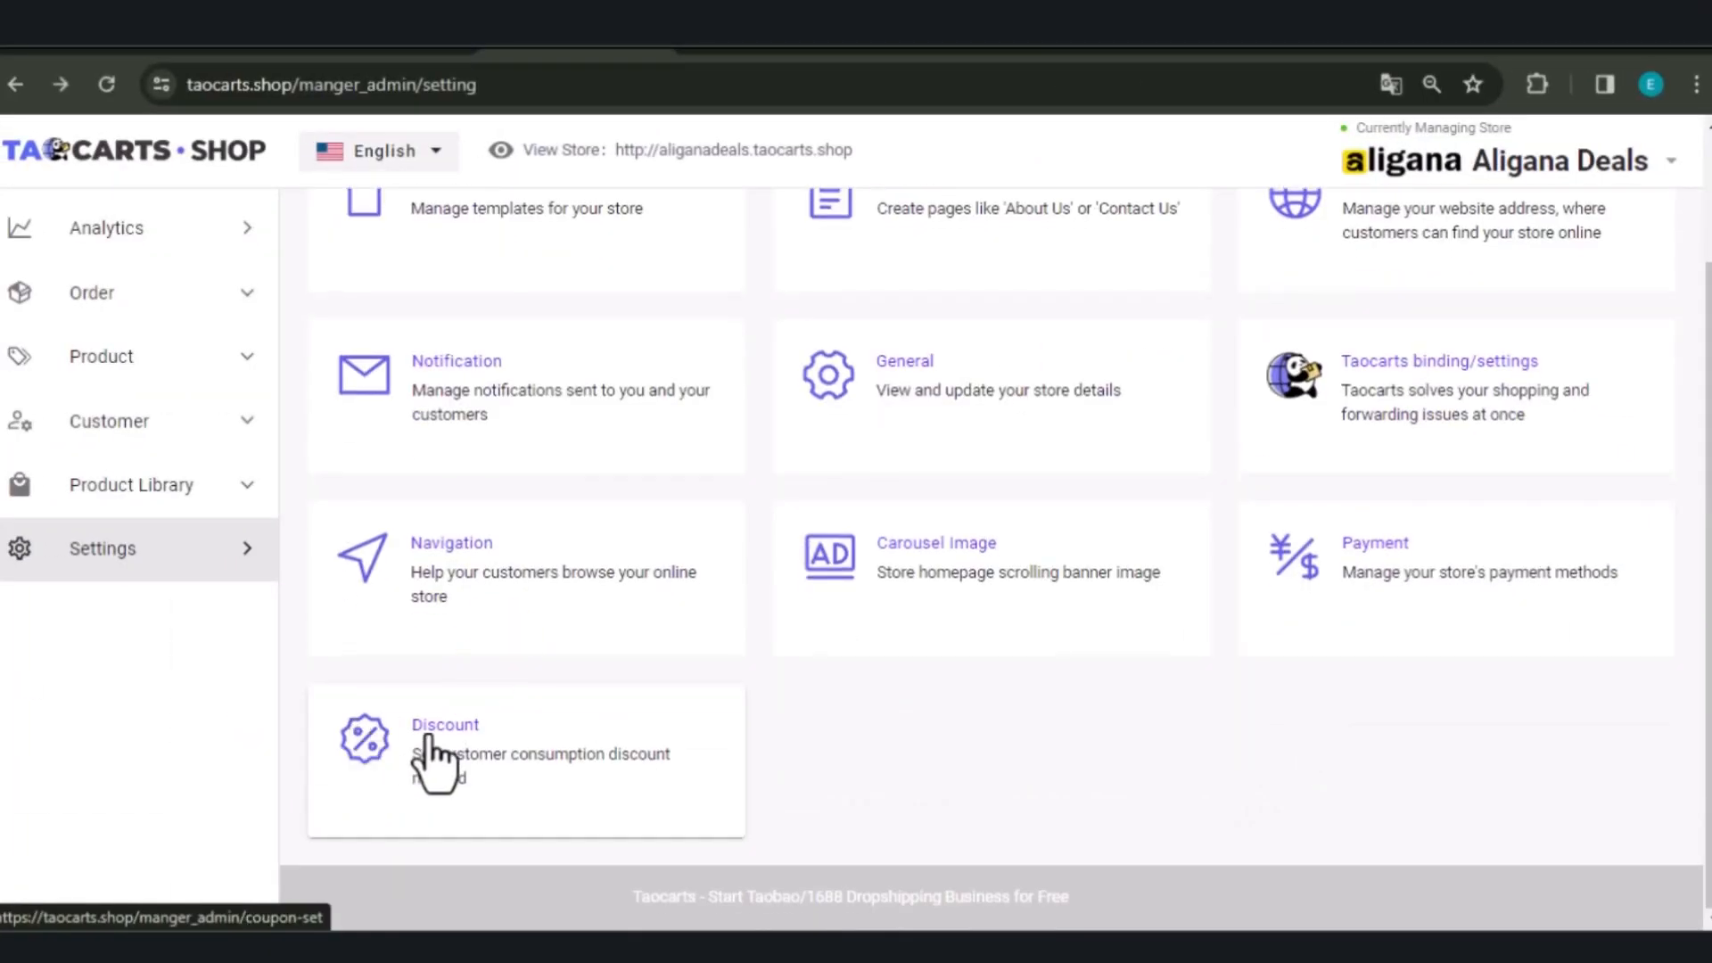
Step: Start a new discount code with a fixed amount of 5 and generate its code automatically
left_click(427, 736)
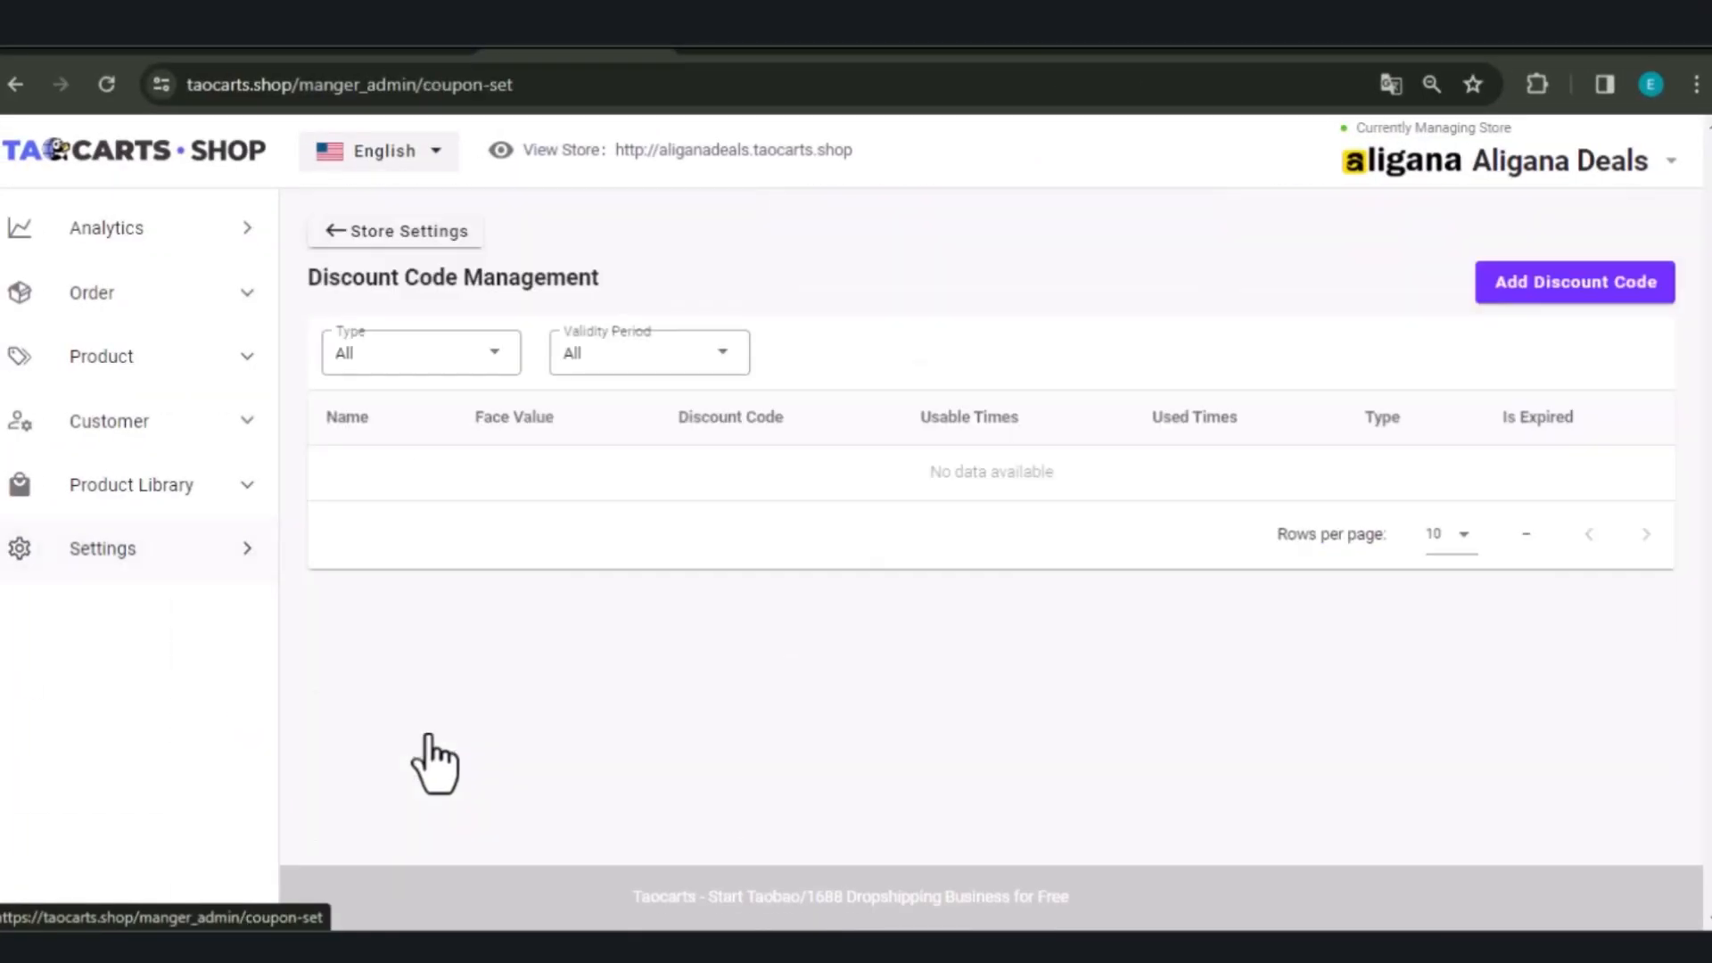
left_click(1519, 294)
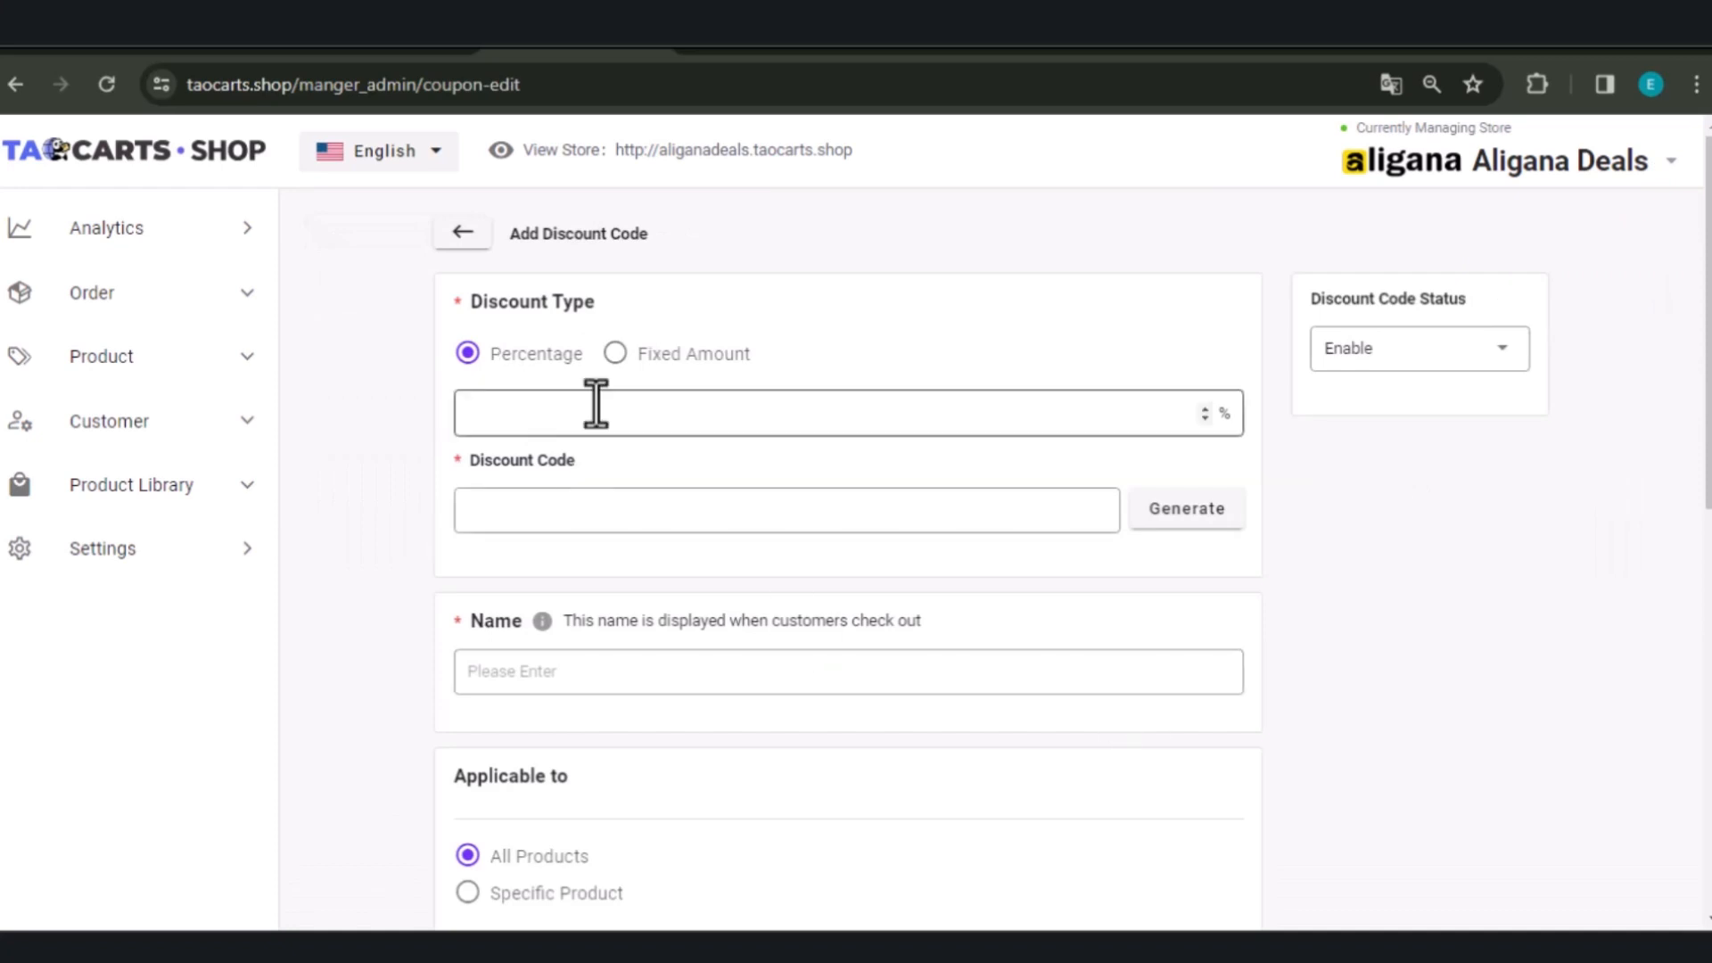
left_click(667, 356)
left_click(624, 413)
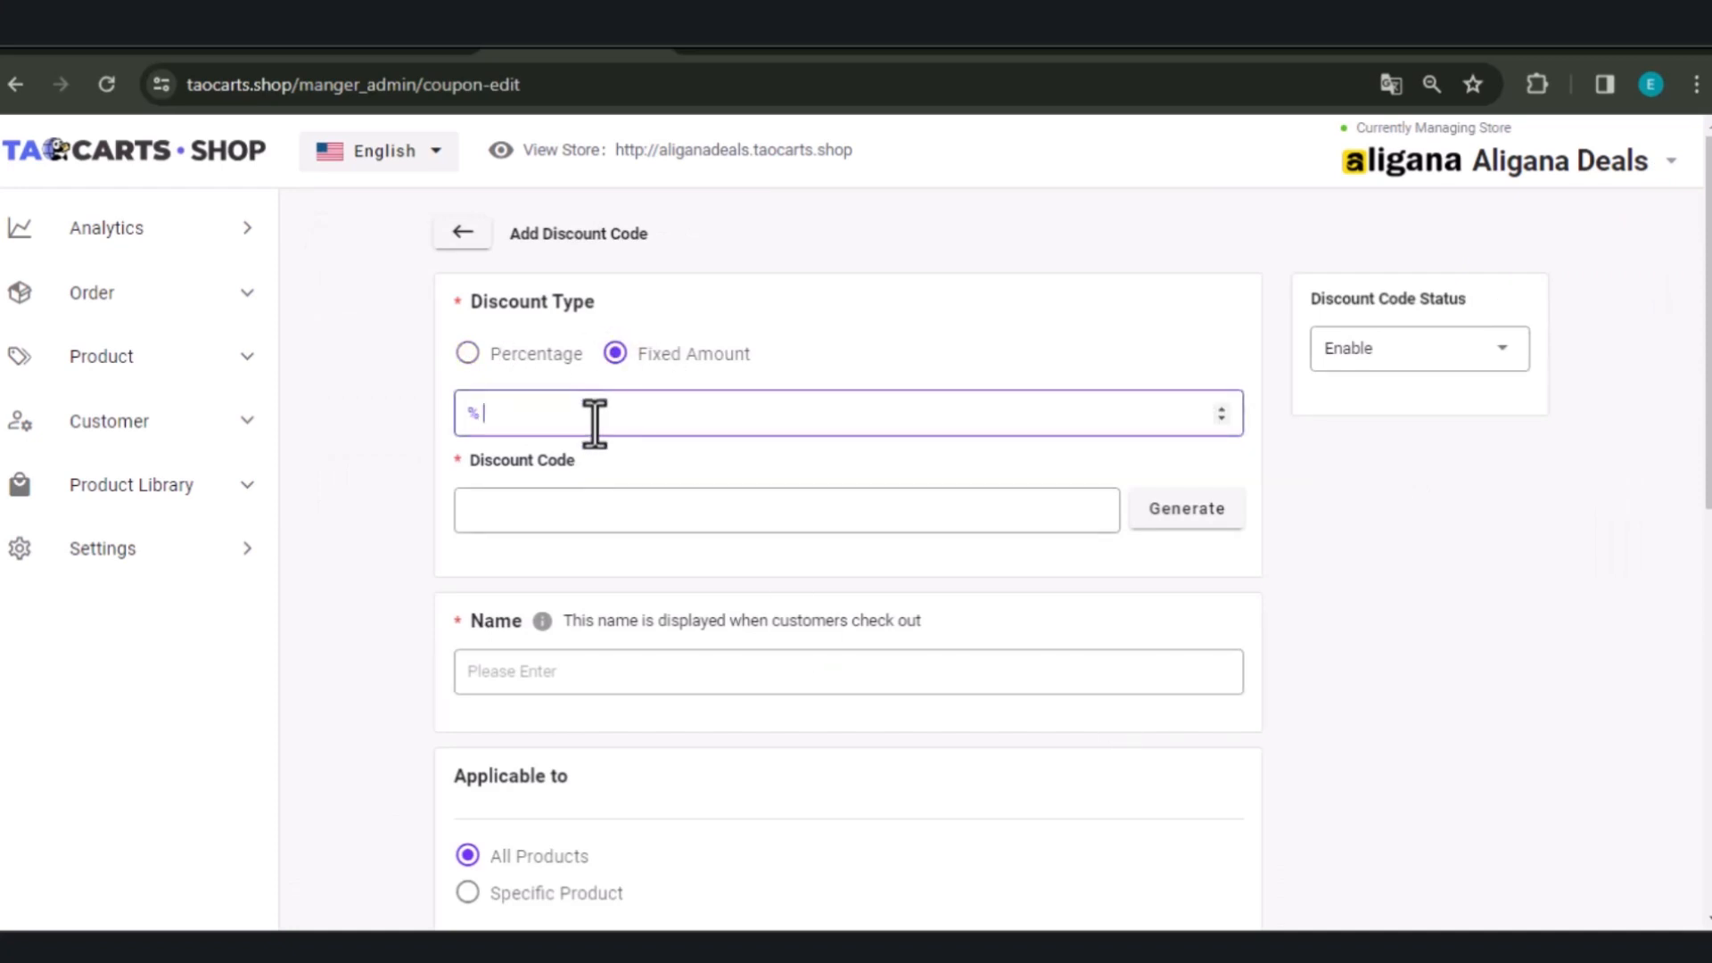
left_click(1190, 527)
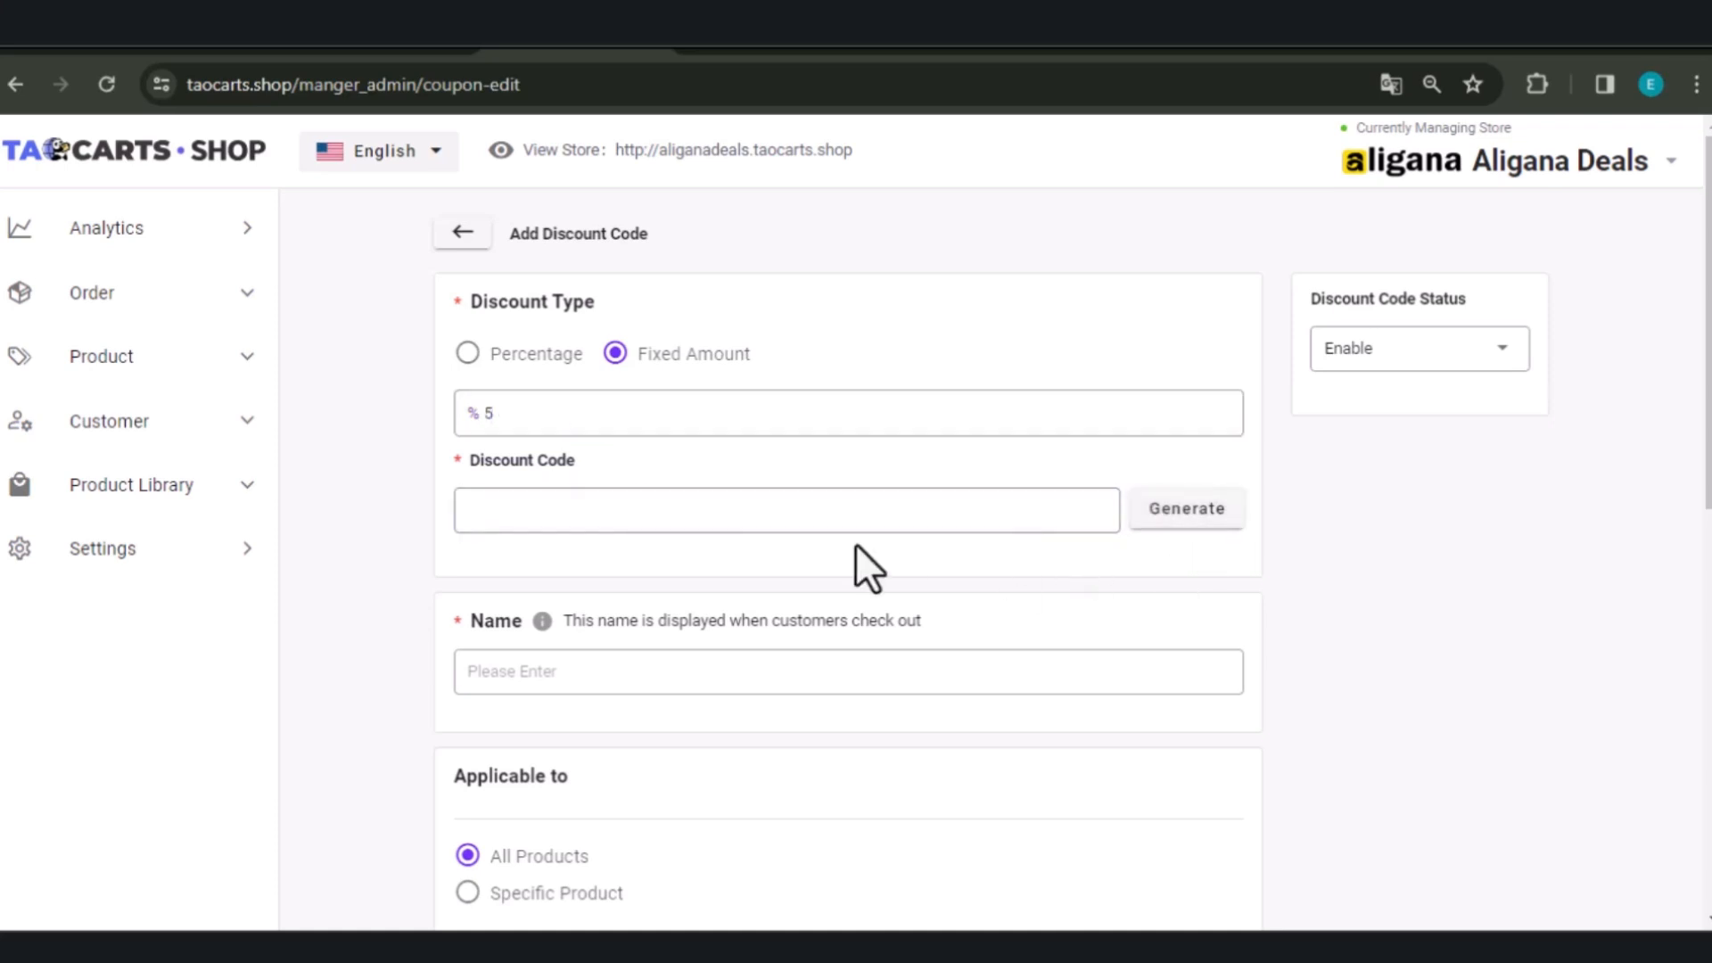
left_click_drag(571, 512, 444, 519)
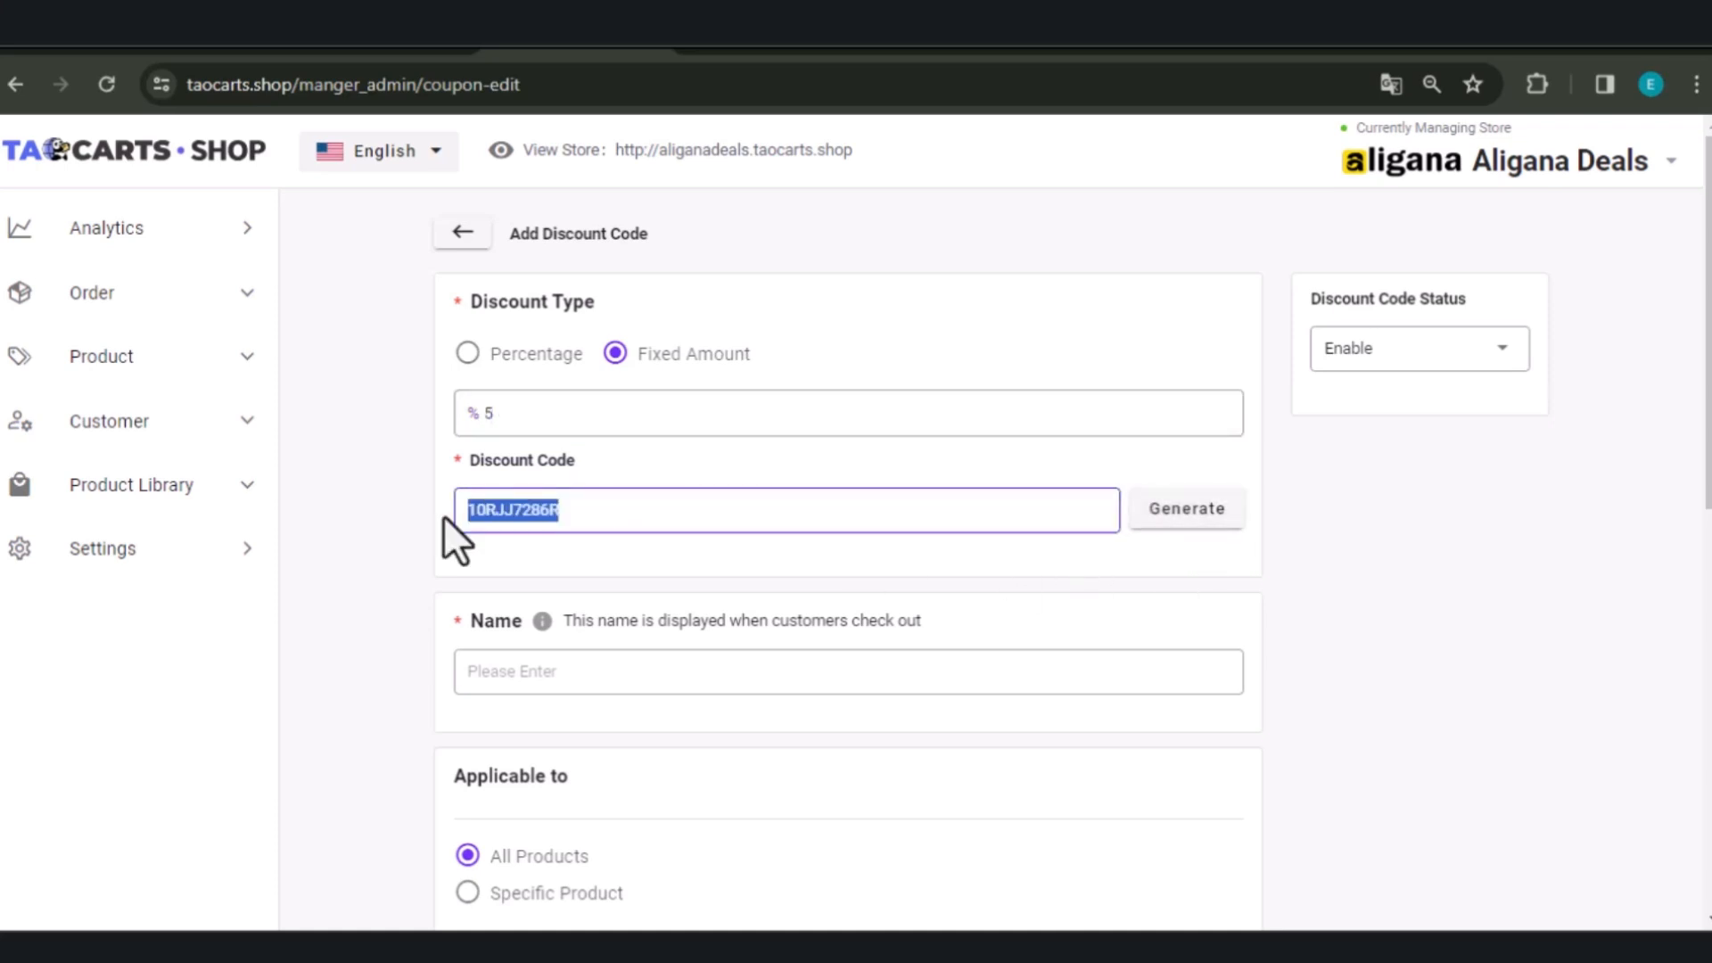
left_click(587, 504)
Step: Name the discount 50OFFDEAL
left_click(562, 687)
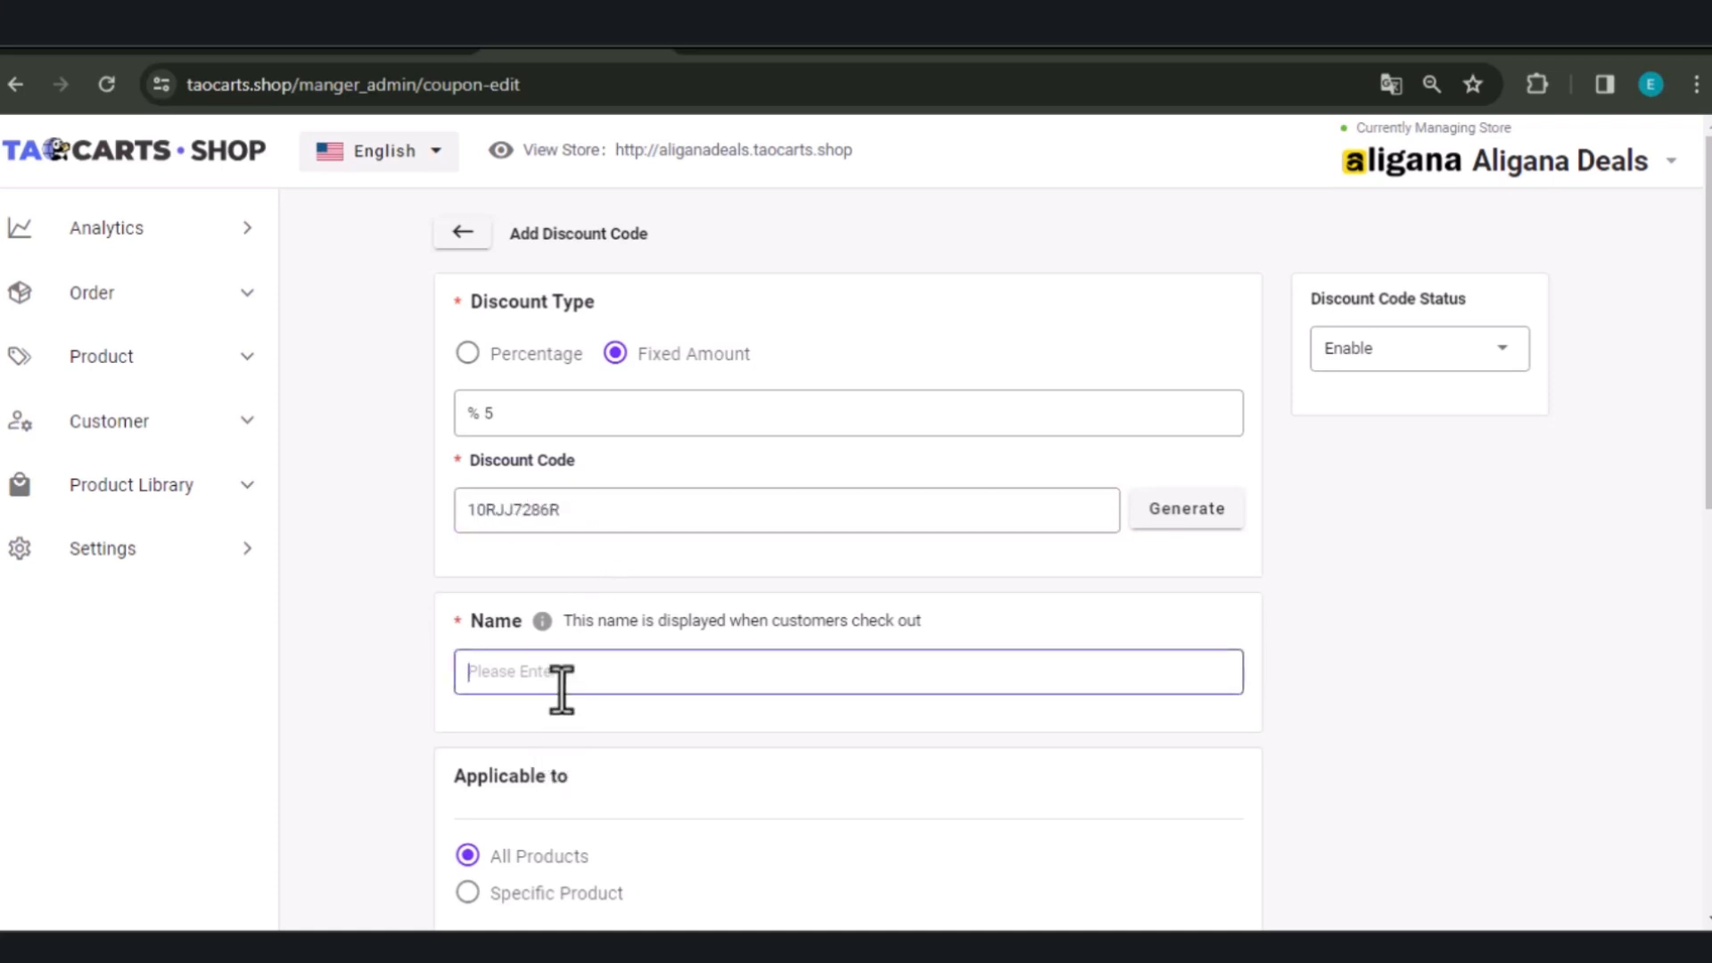
scroll(490, 677, "down", 1)
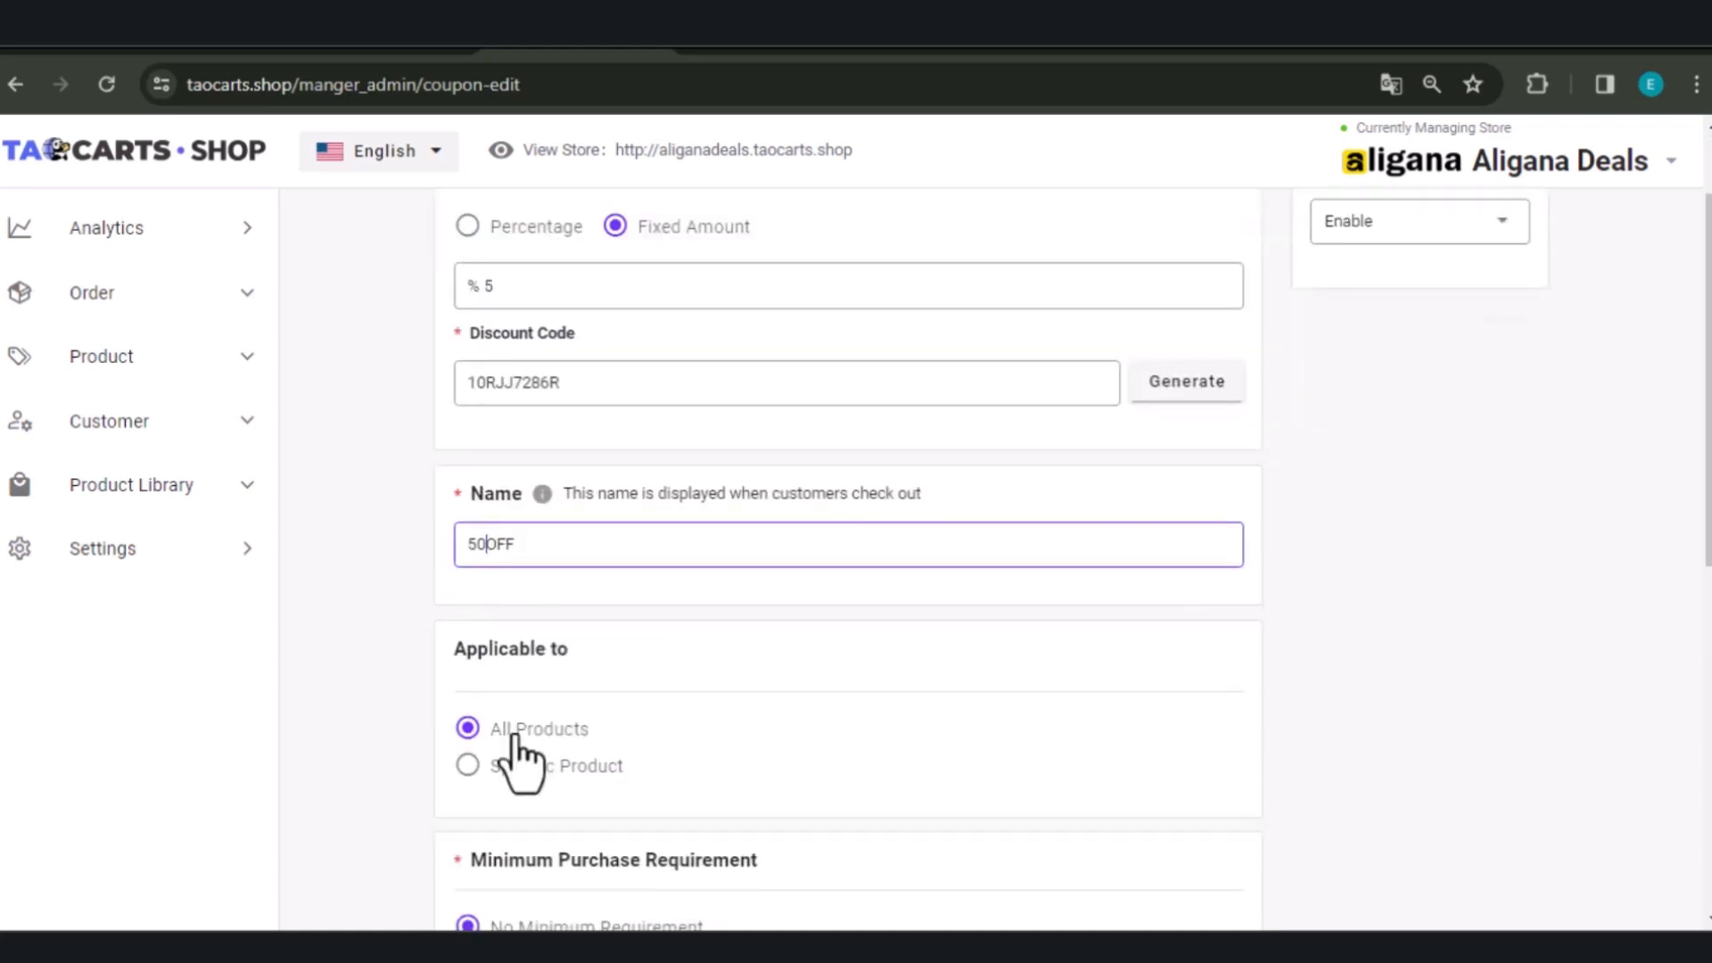
type("50OFFDEAL")
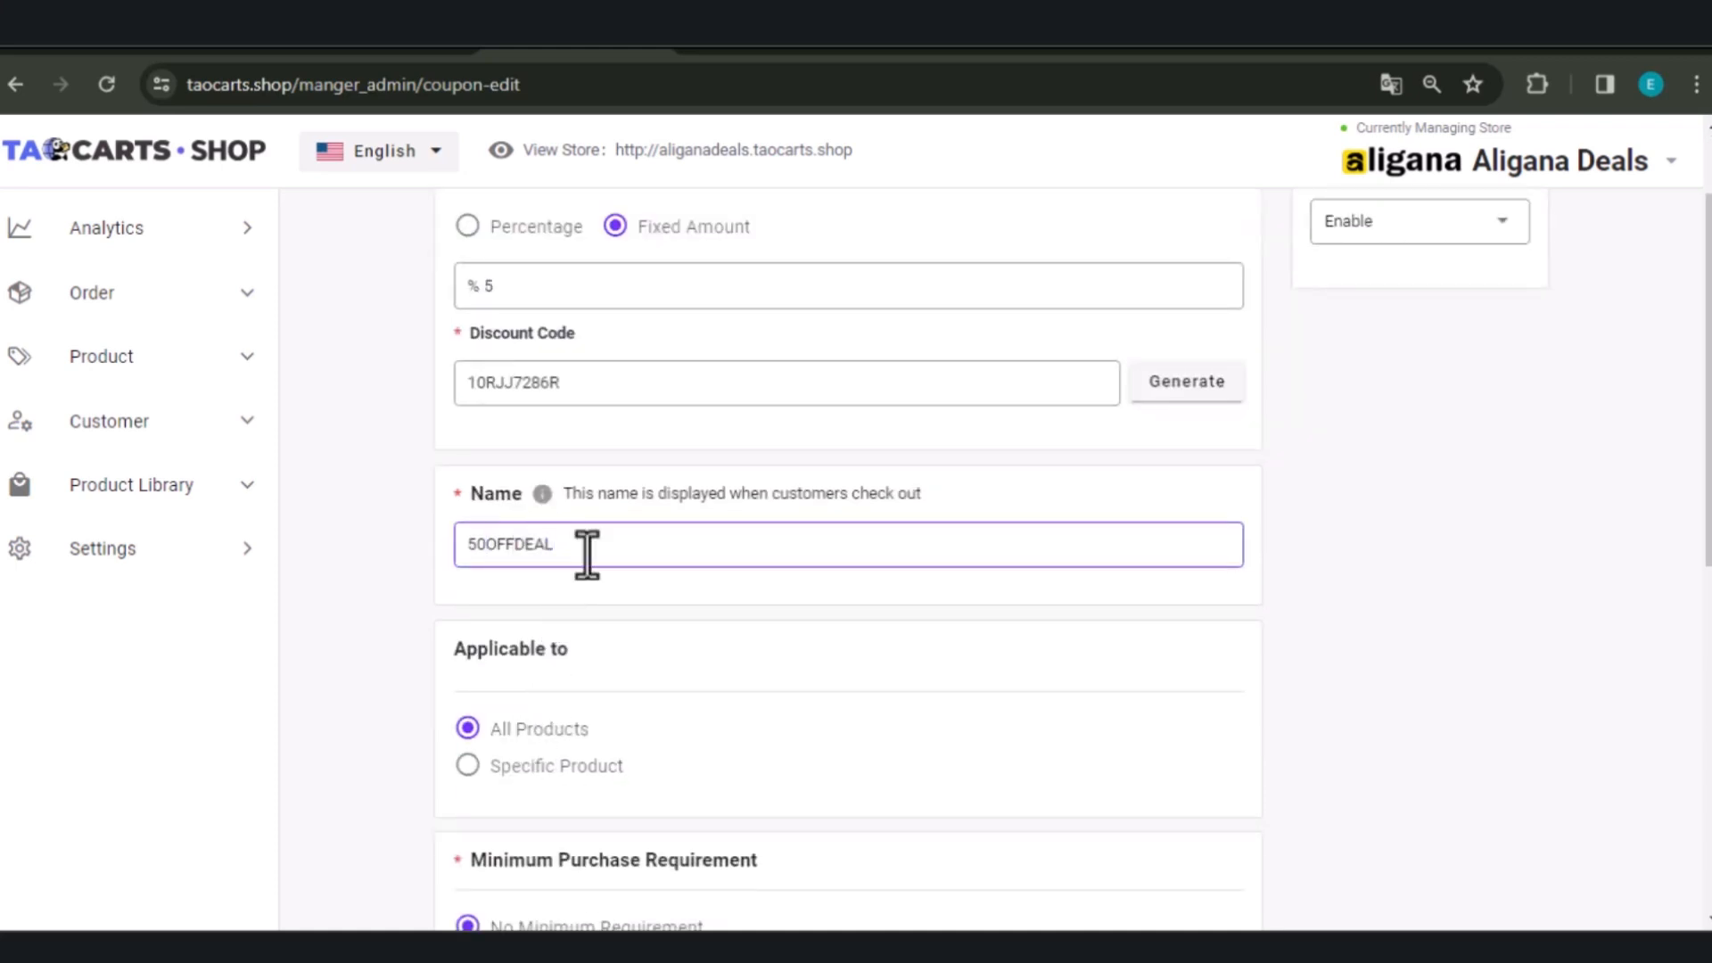
scroll(553, 590, "down", 1)
left_click(481, 640)
left_click(1175, 533)
left_click(707, 490)
type("f")
left_click(600, 456)
left_click(601, 540)
left_click(1076, 789)
left_click(1227, 789)
left_click(1228, 704)
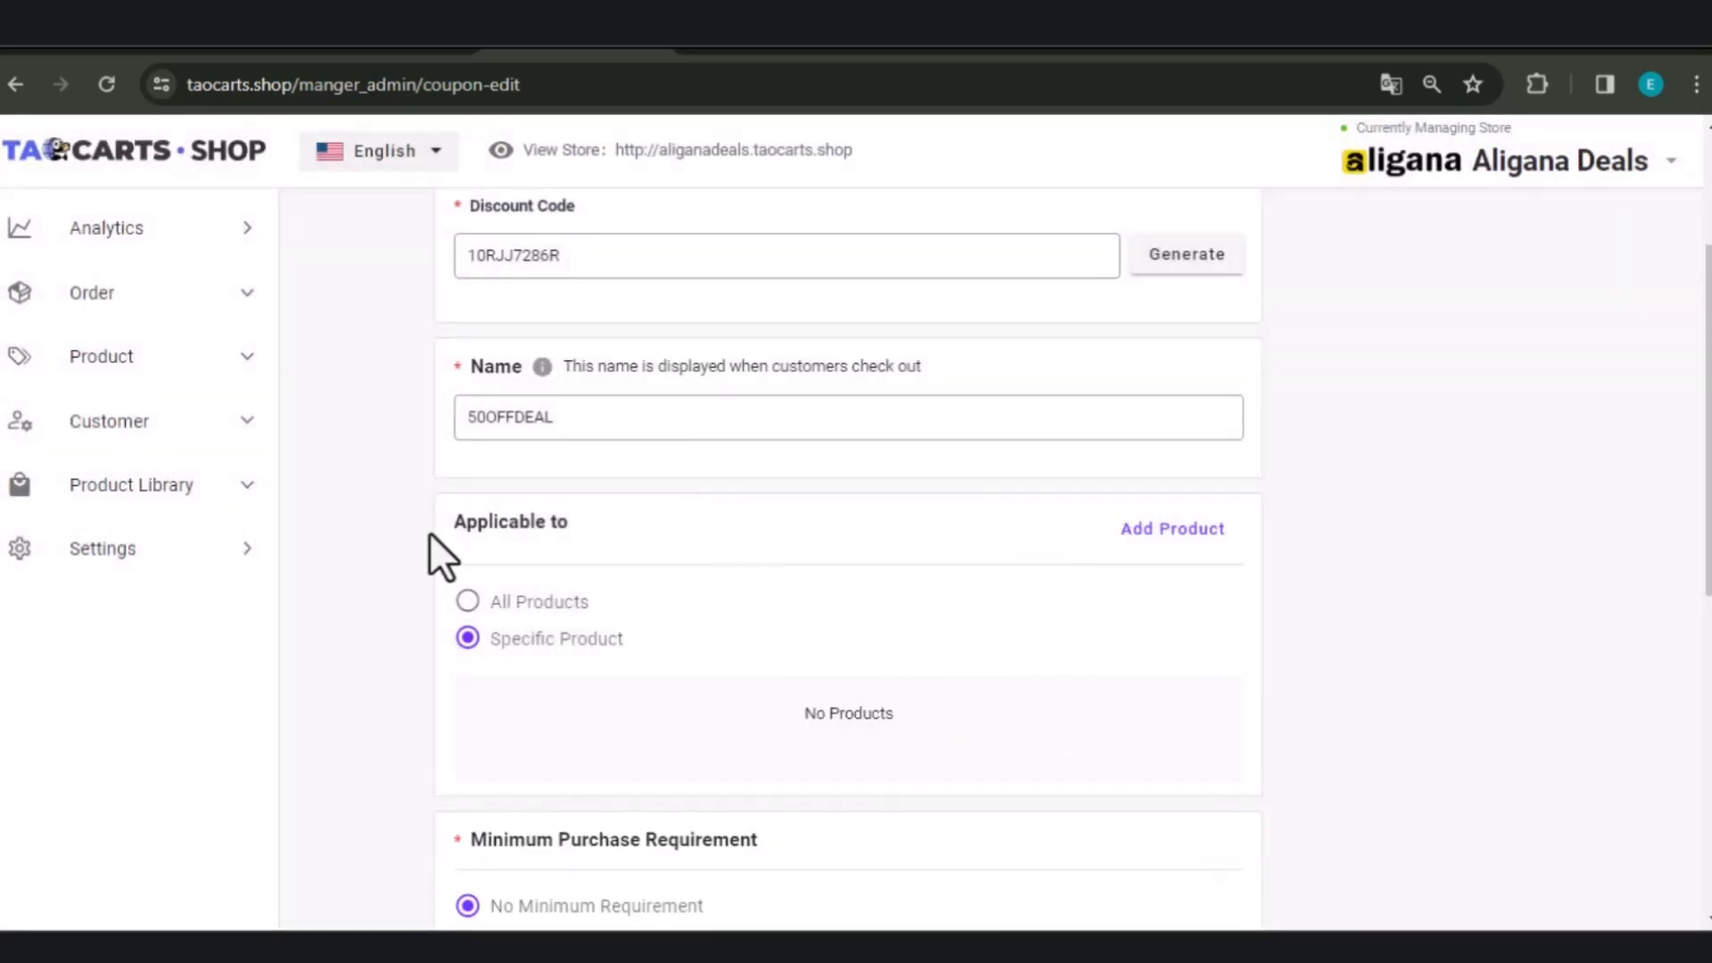
left_click(468, 601)
Step: Require a minimum product quantity of 5 for the discount and keep its usage at once per customer
scroll(624, 695, "down", 2)
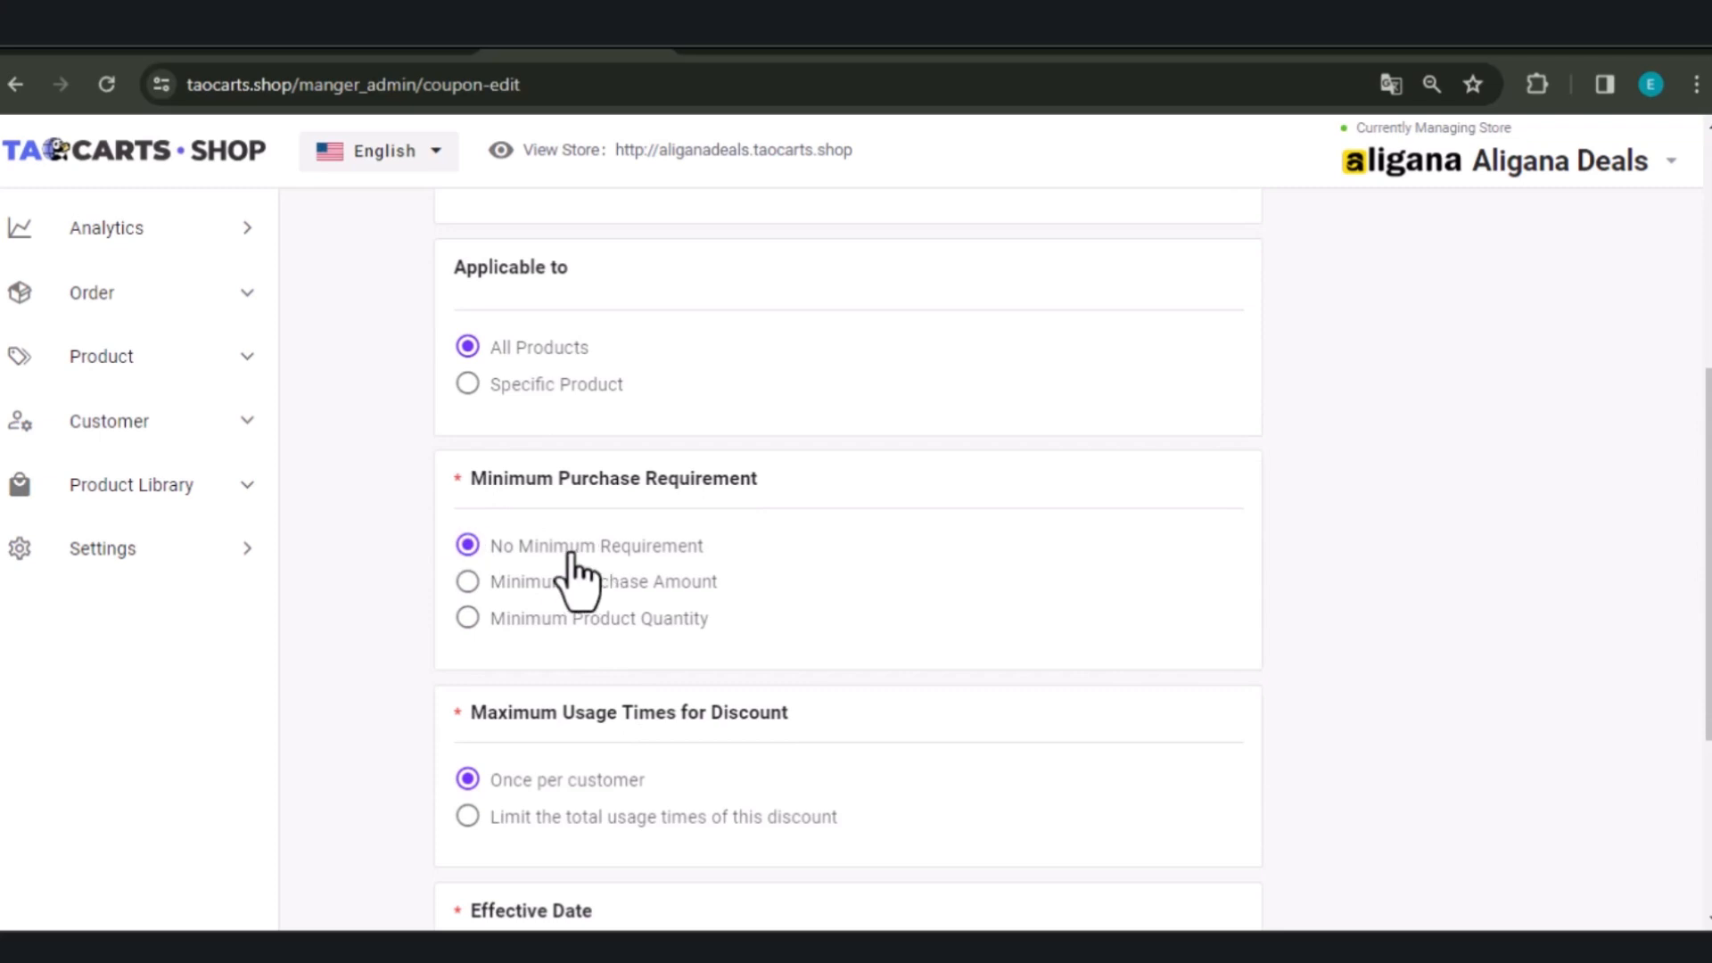
left_click(472, 583)
left_click(502, 676)
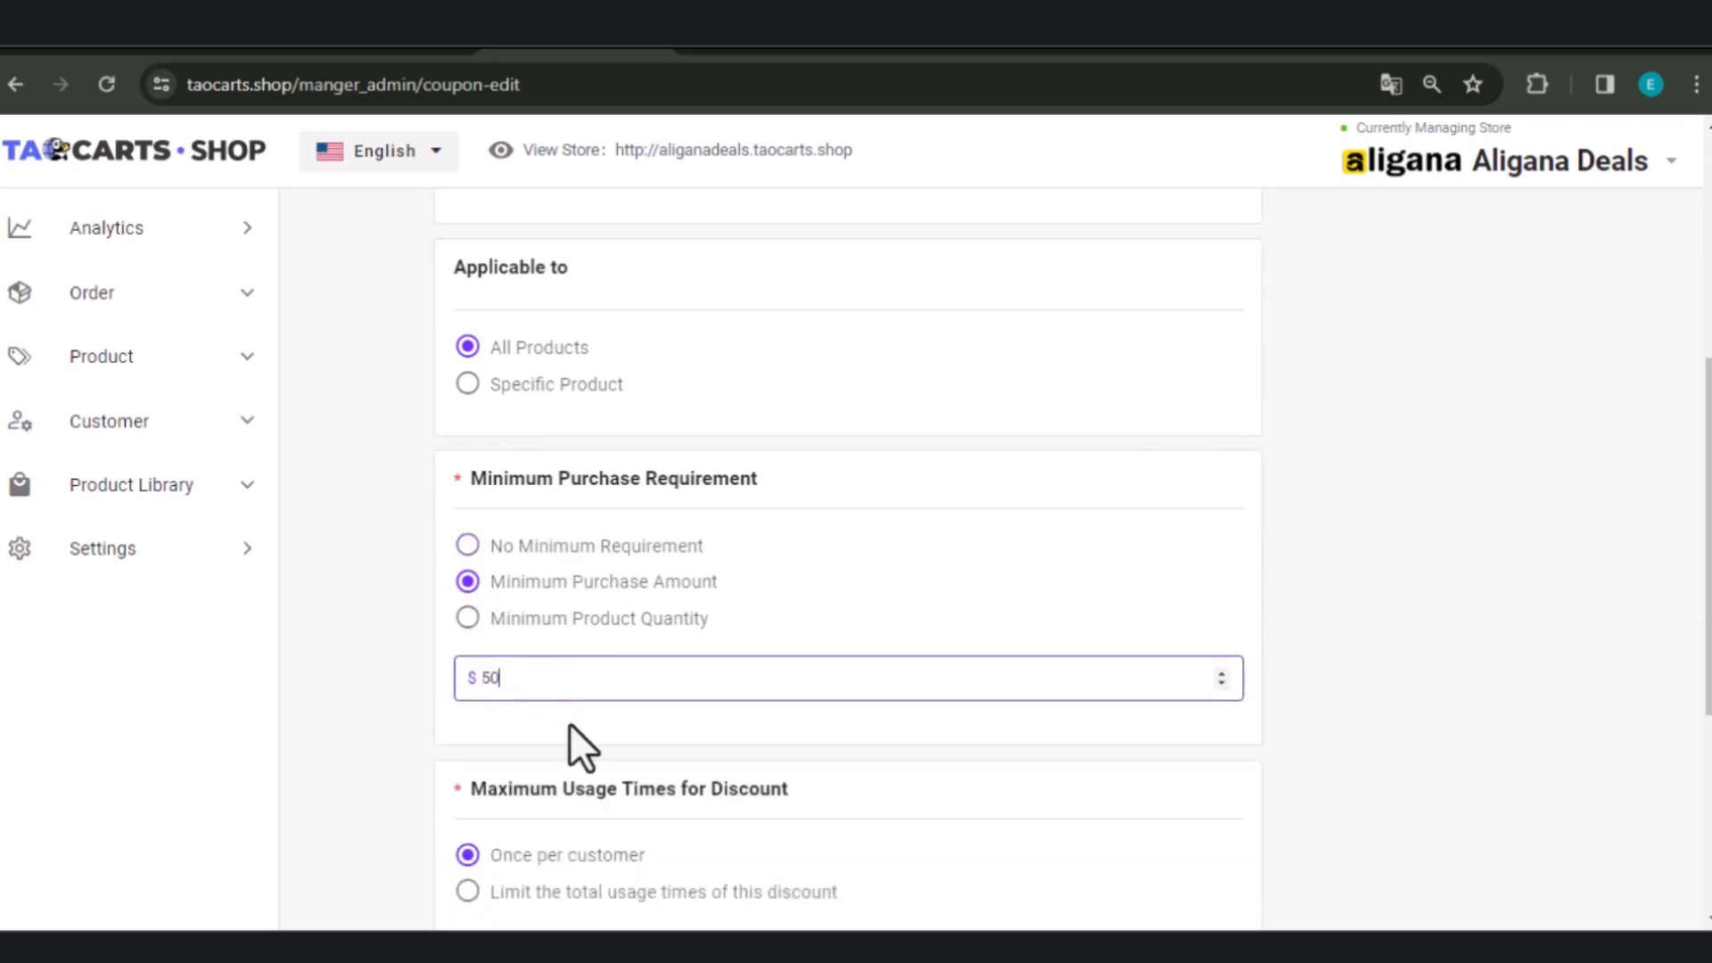
left_click(627, 619)
type("1")
left_click(532, 729)
left_click_drag(501, 681, 425, 688)
type("5")
left_click(510, 757)
scroll(500, 696, "down", 1)
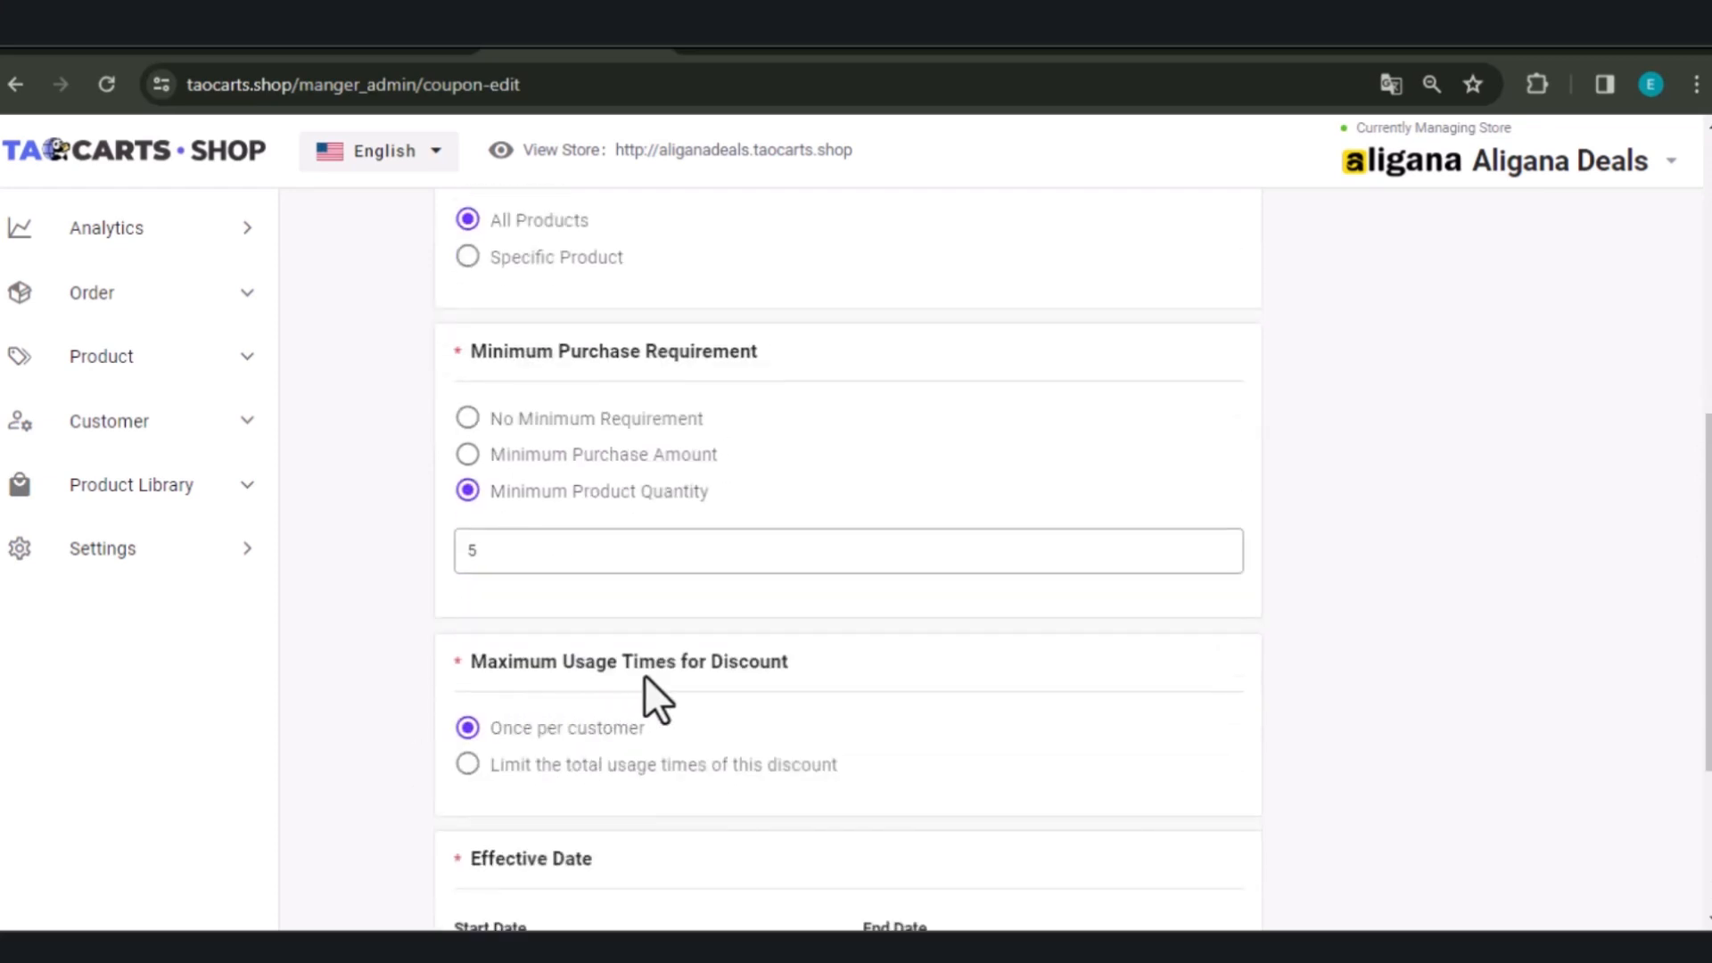
left_click(495, 769)
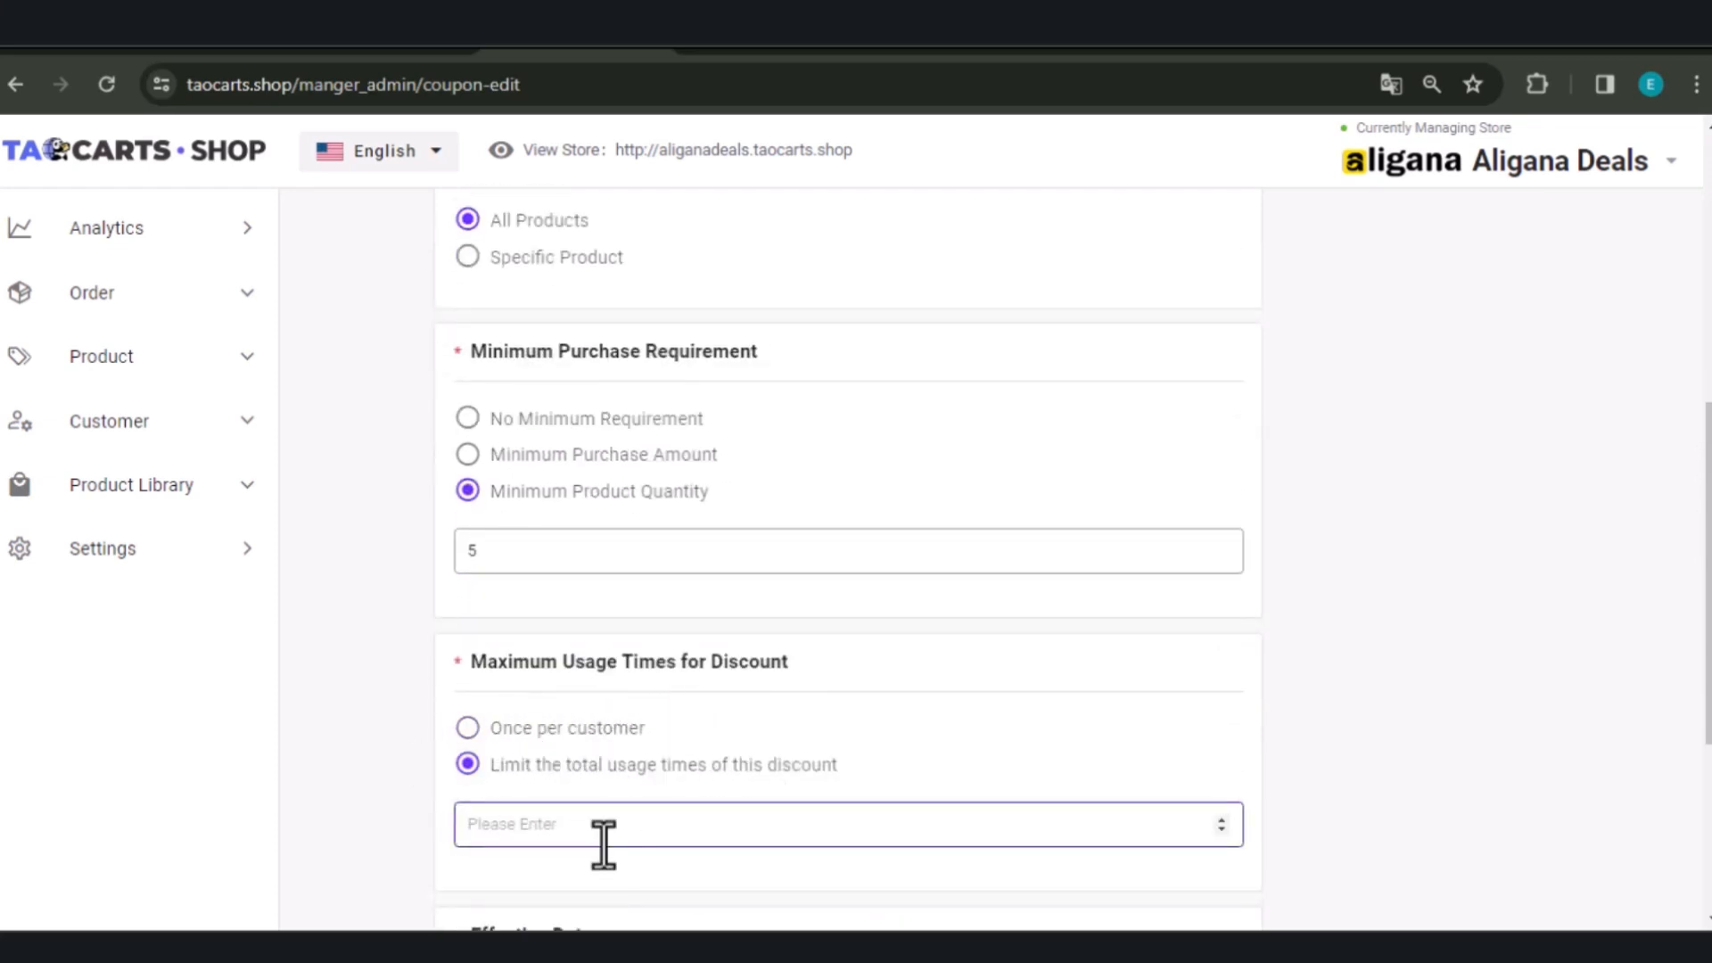
left_click(469, 728)
Step: Set the discount's effective period from 2024-01-18 to 2024-01-20 and save the discount code
scroll(535, 784, "down", 3)
left_click(544, 722)
left_click(661, 775)
left_click(945, 724)
left_click(1162, 776)
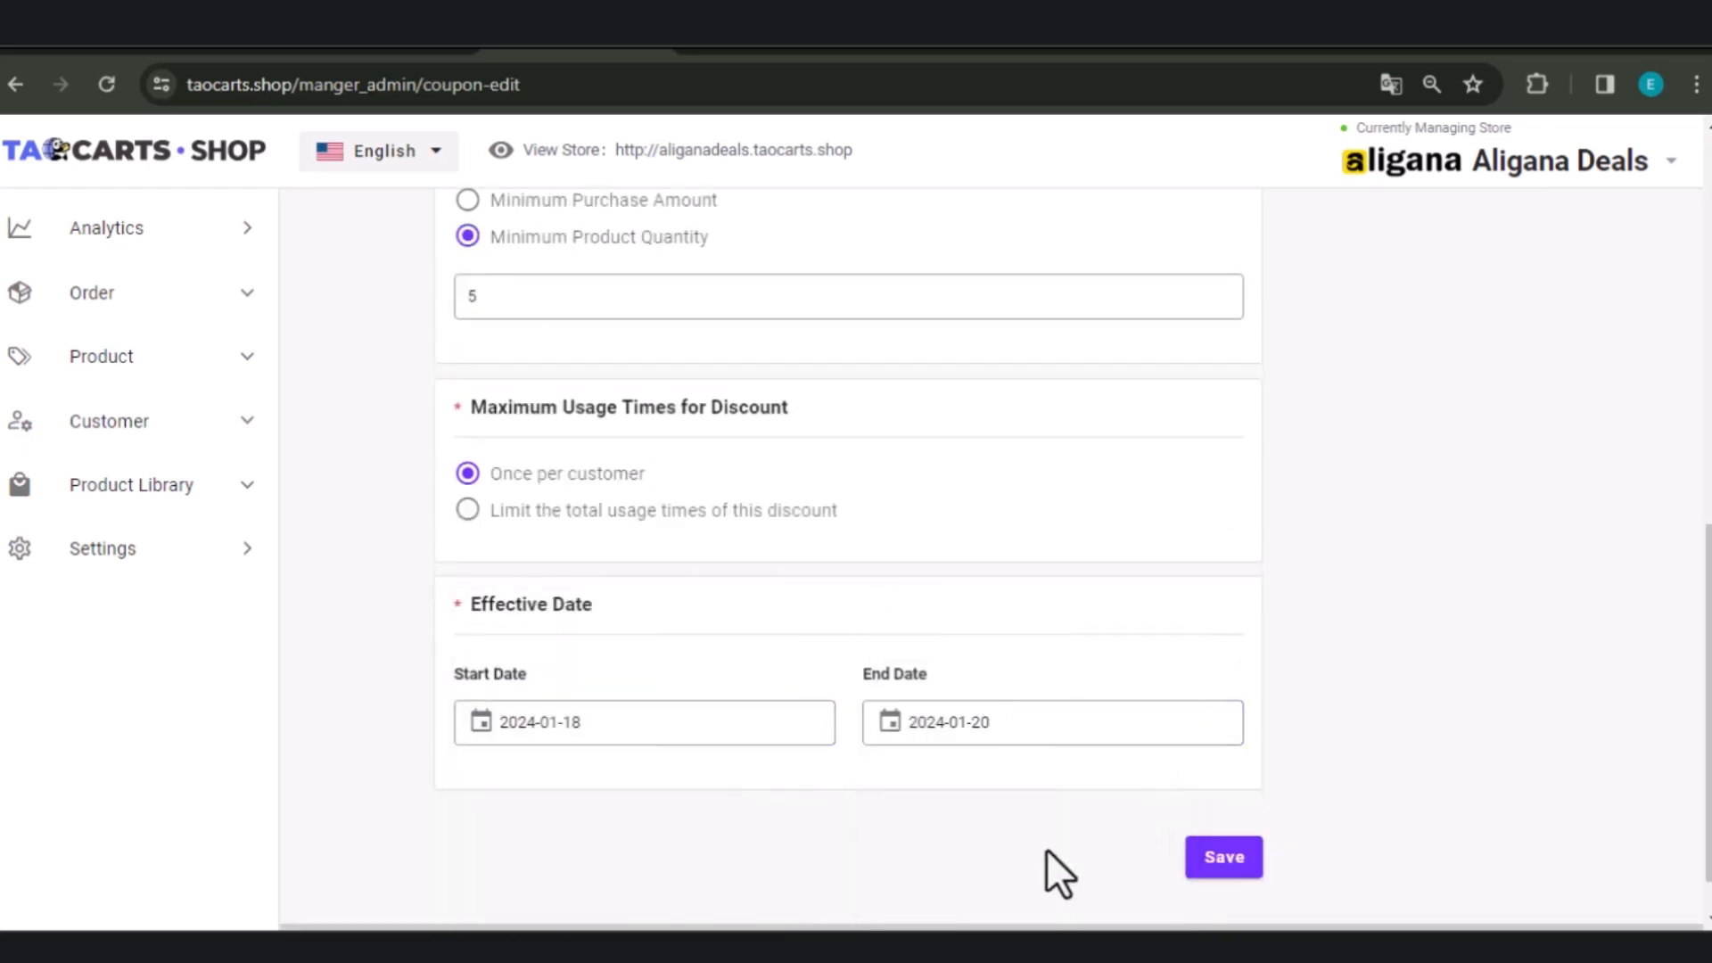
left_click(1190, 858)
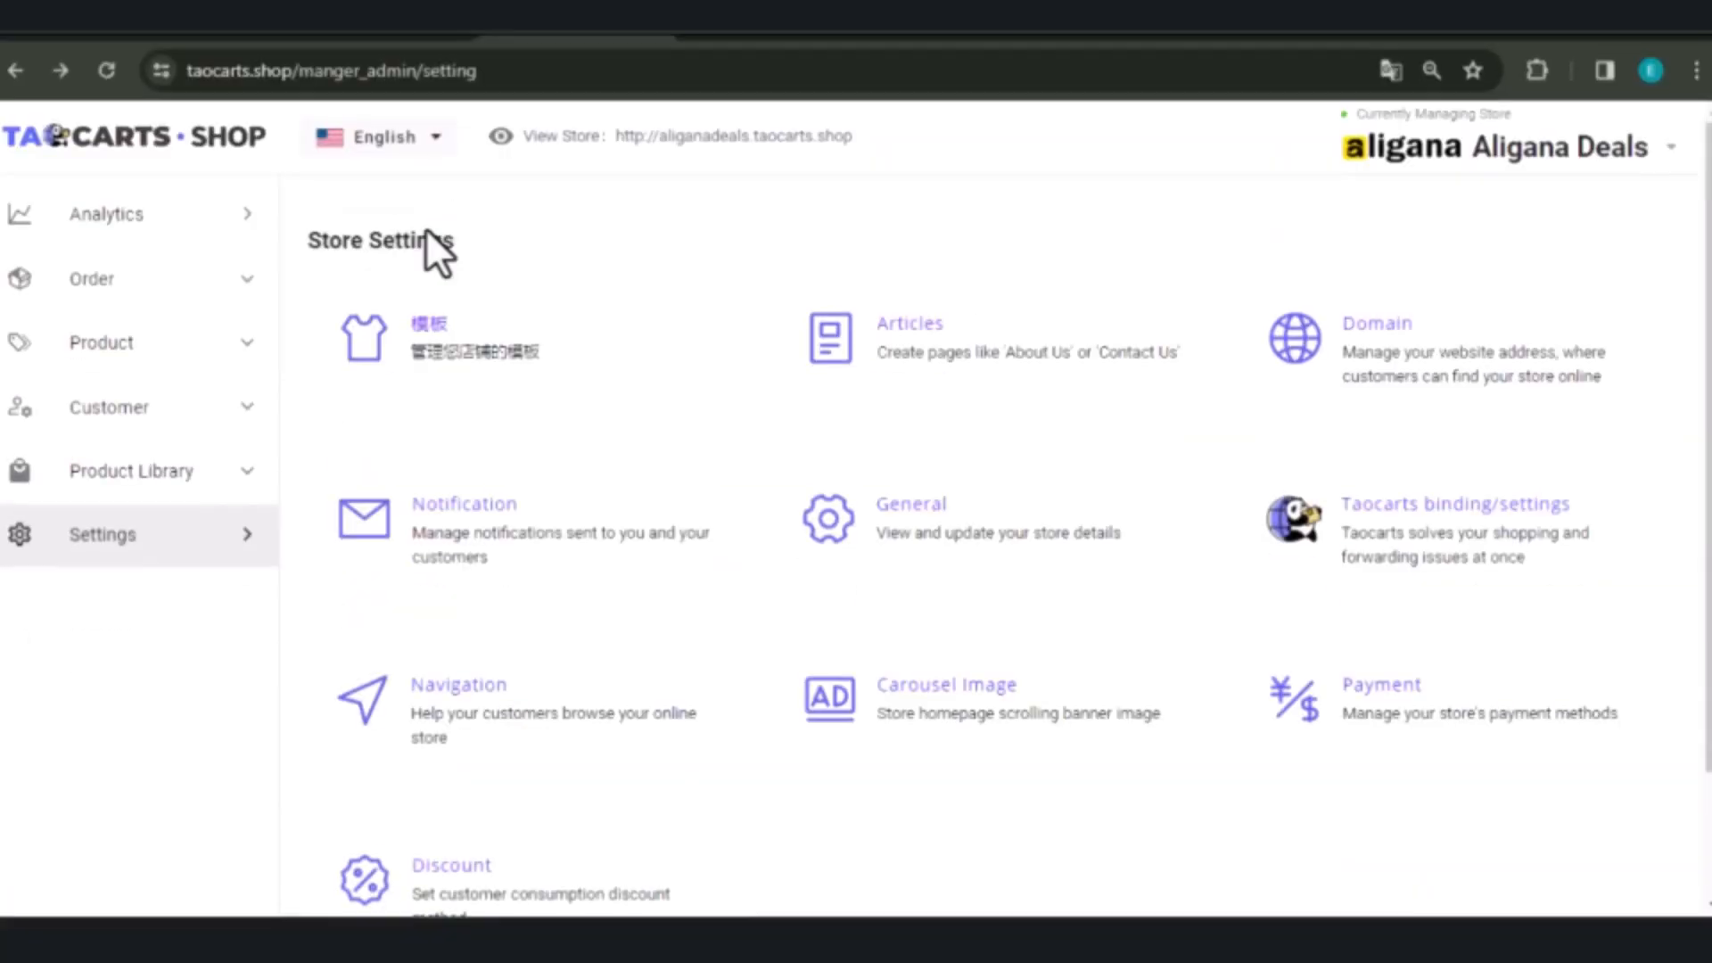
scroll(990, 811, "down", 2)
scroll(983, 787, "up", 2)
scroll(982, 787, "down", 2)
scroll(285, 517, "up", 2)
Step: Search the product library's selectable products for Ebay and browse the listings
left_click(252, 486)
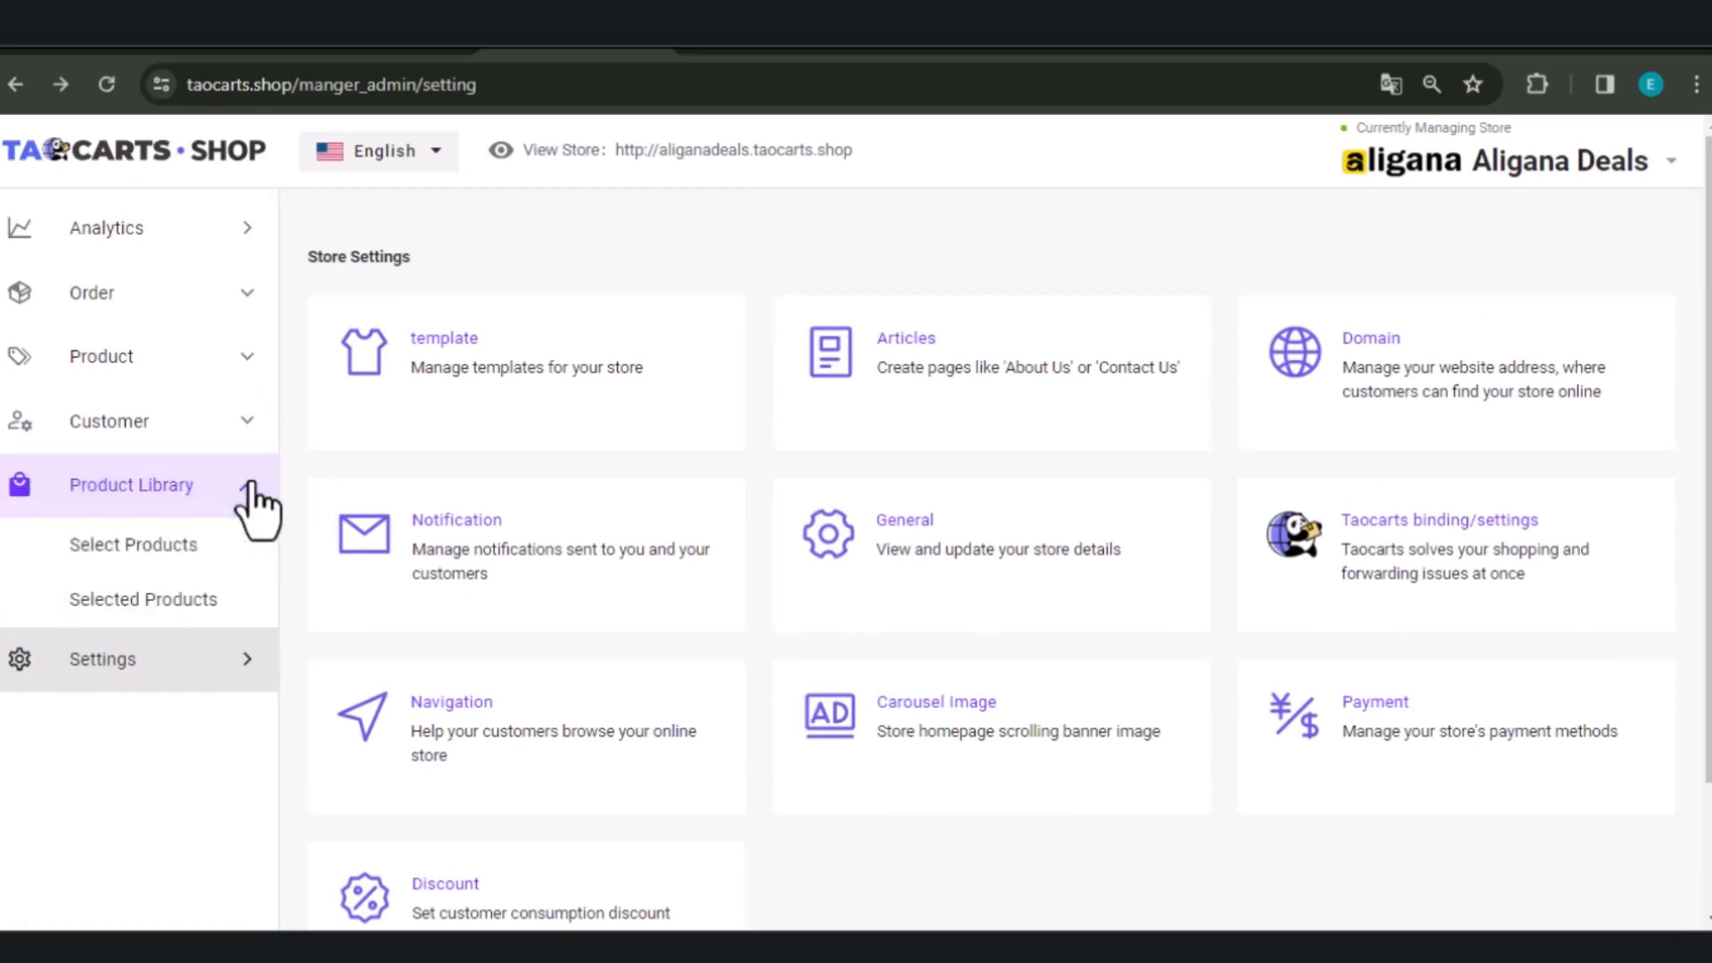
left_click(109, 552)
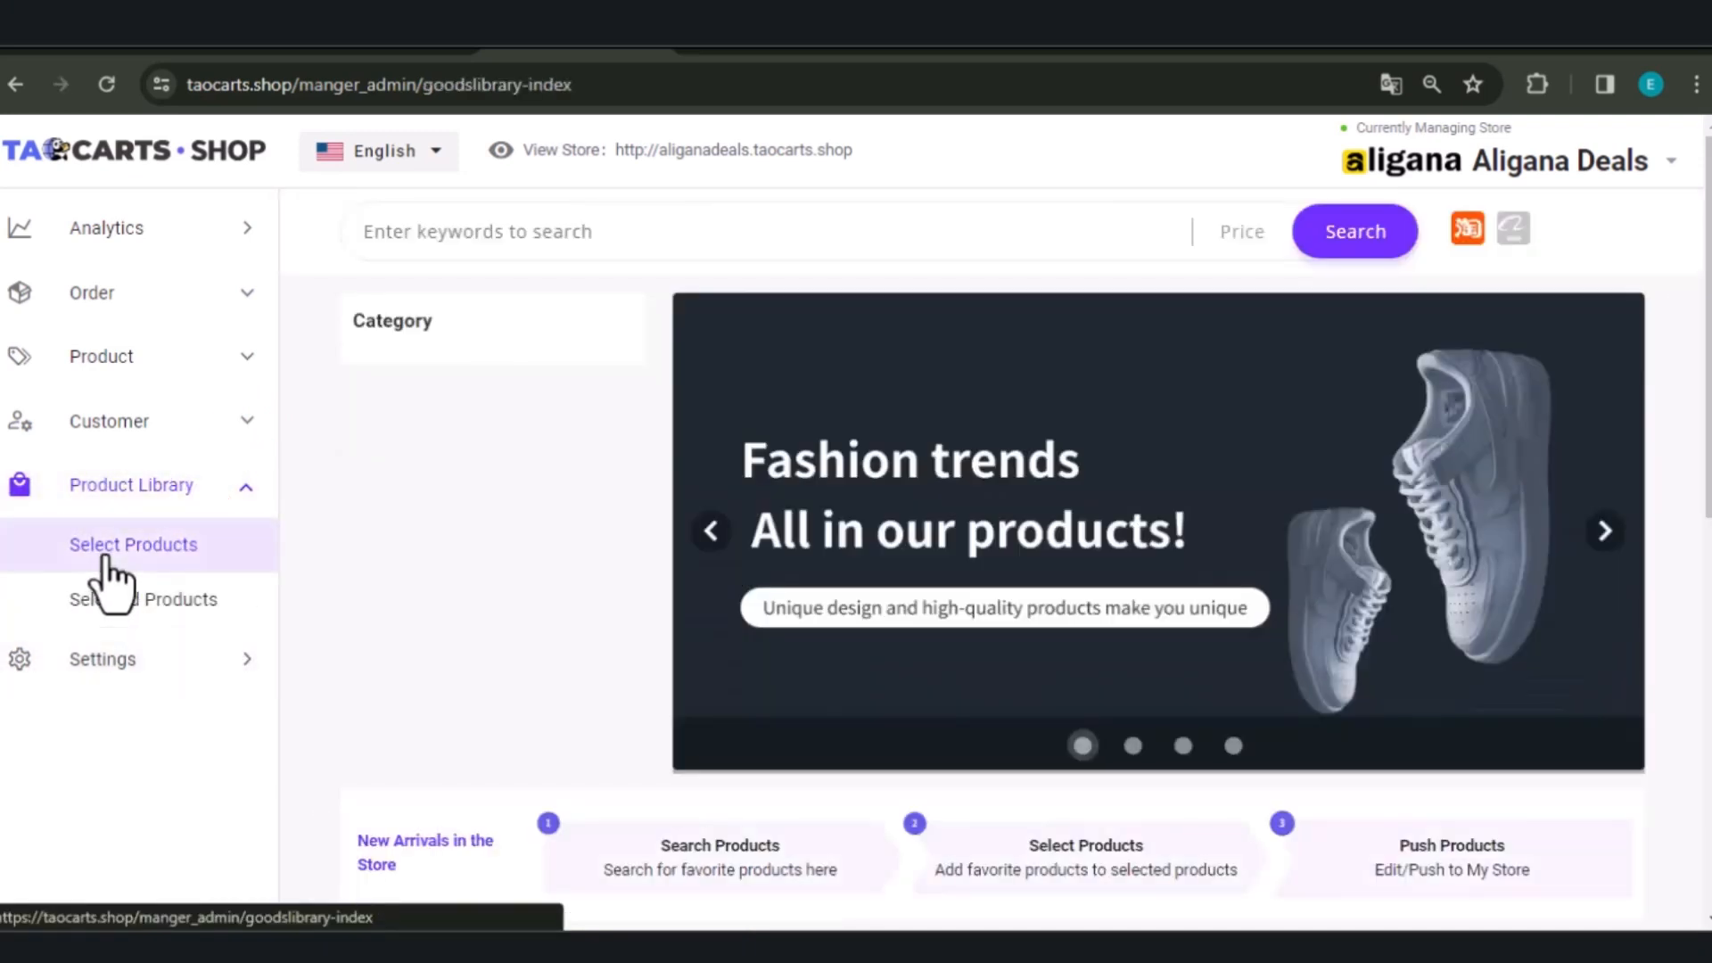
left_click(520, 234)
type("Eba")
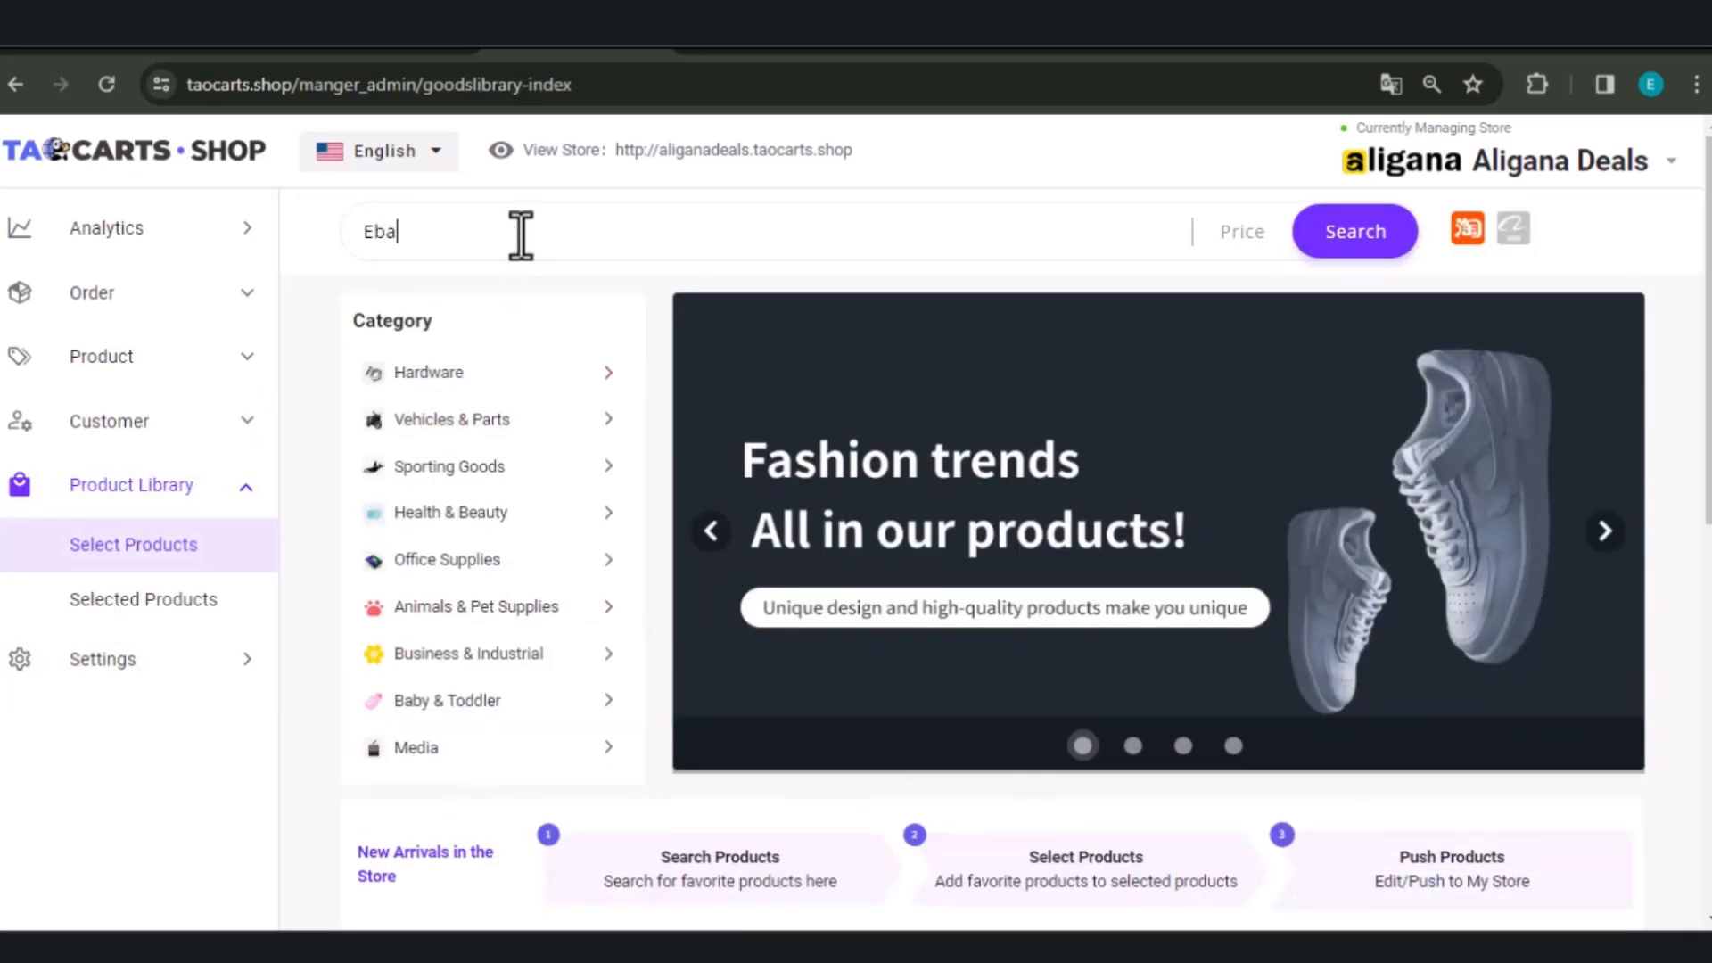
type("y")
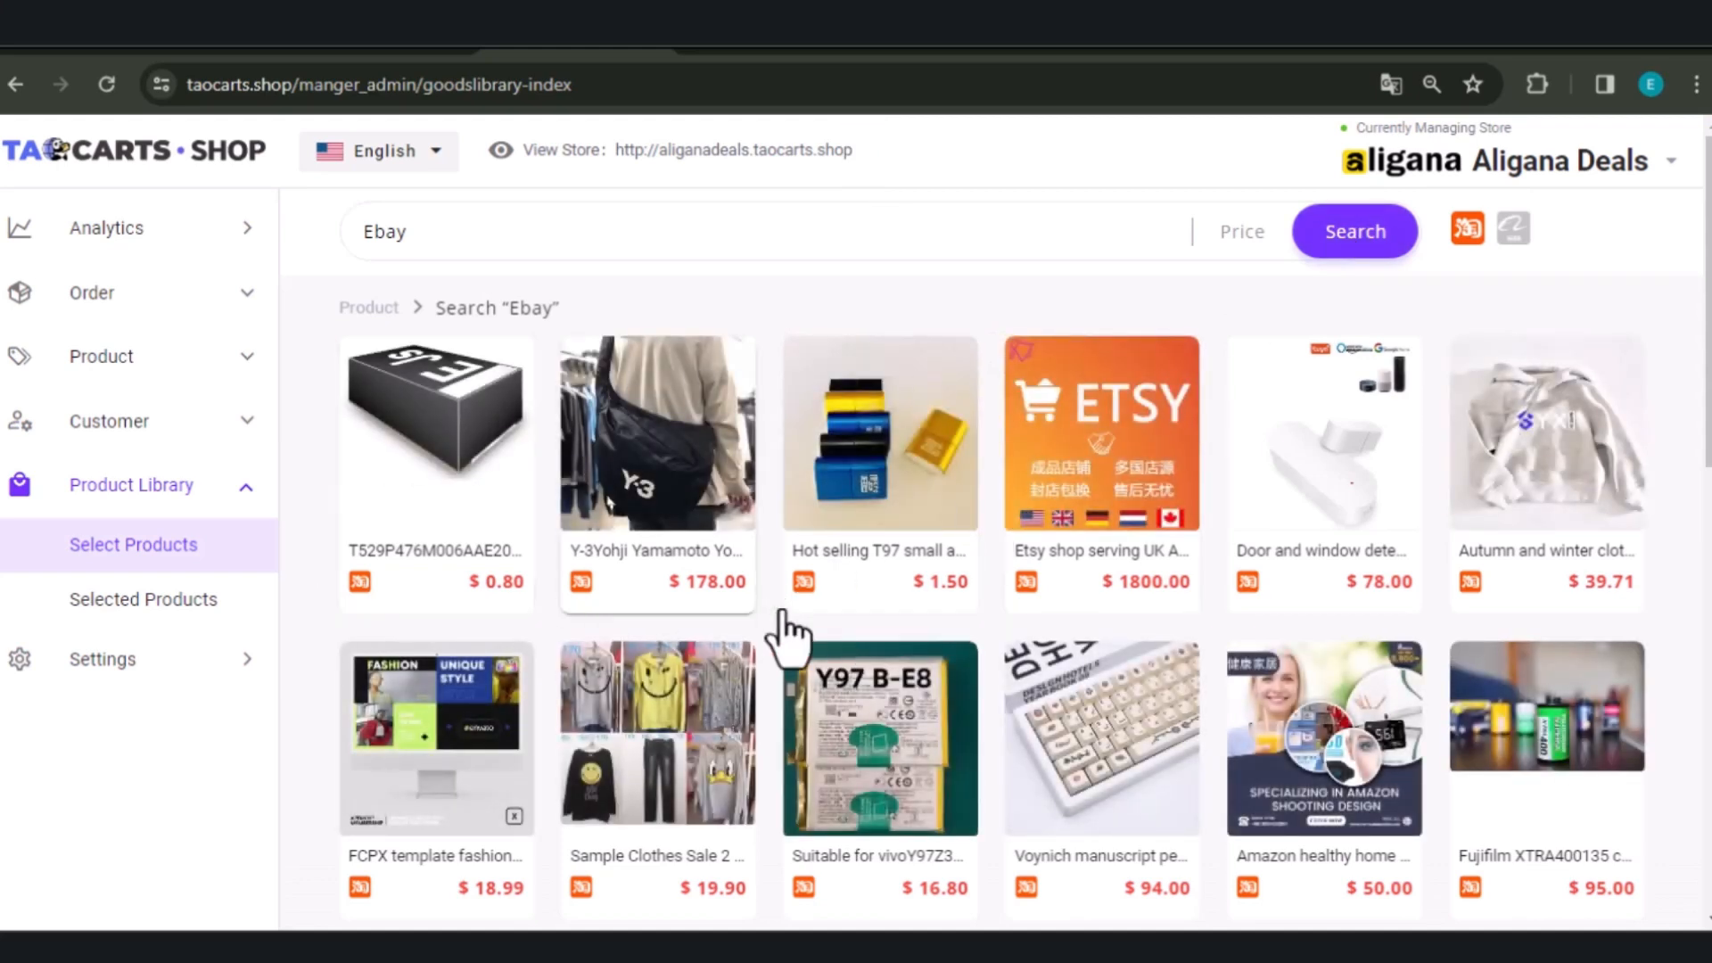
scroll(862, 620, "down", 4)
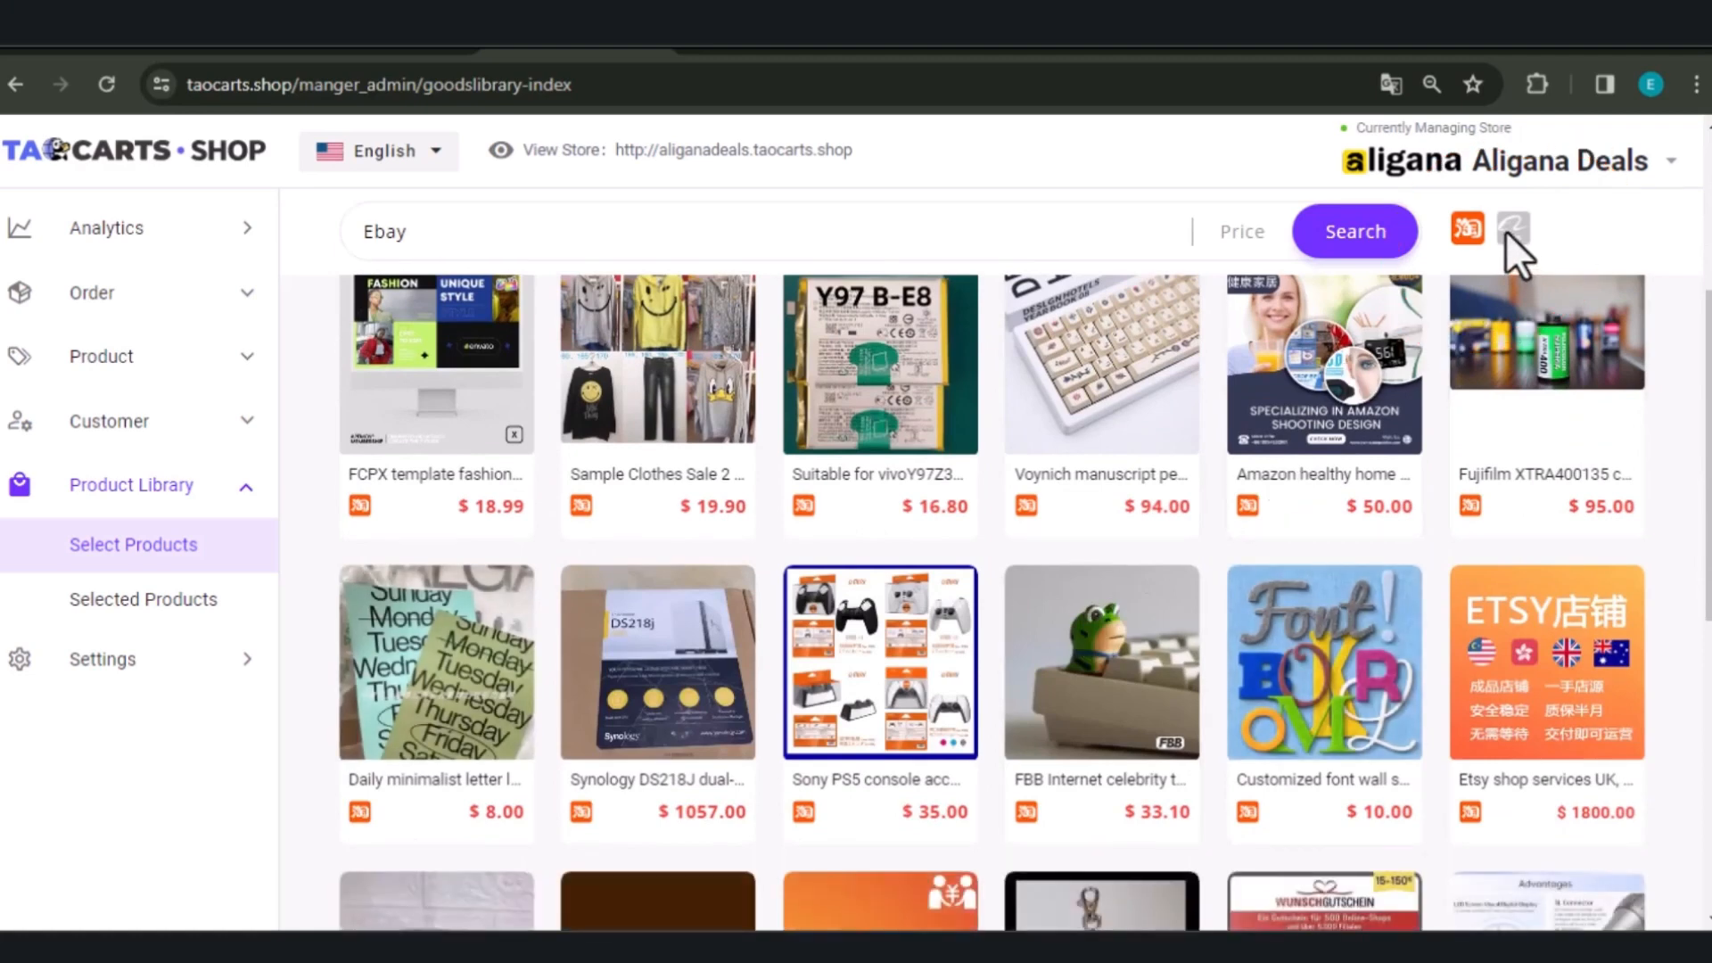
Step: Switch the Ebay product search to the 1688 source and browse its listings
left_click(1509, 232)
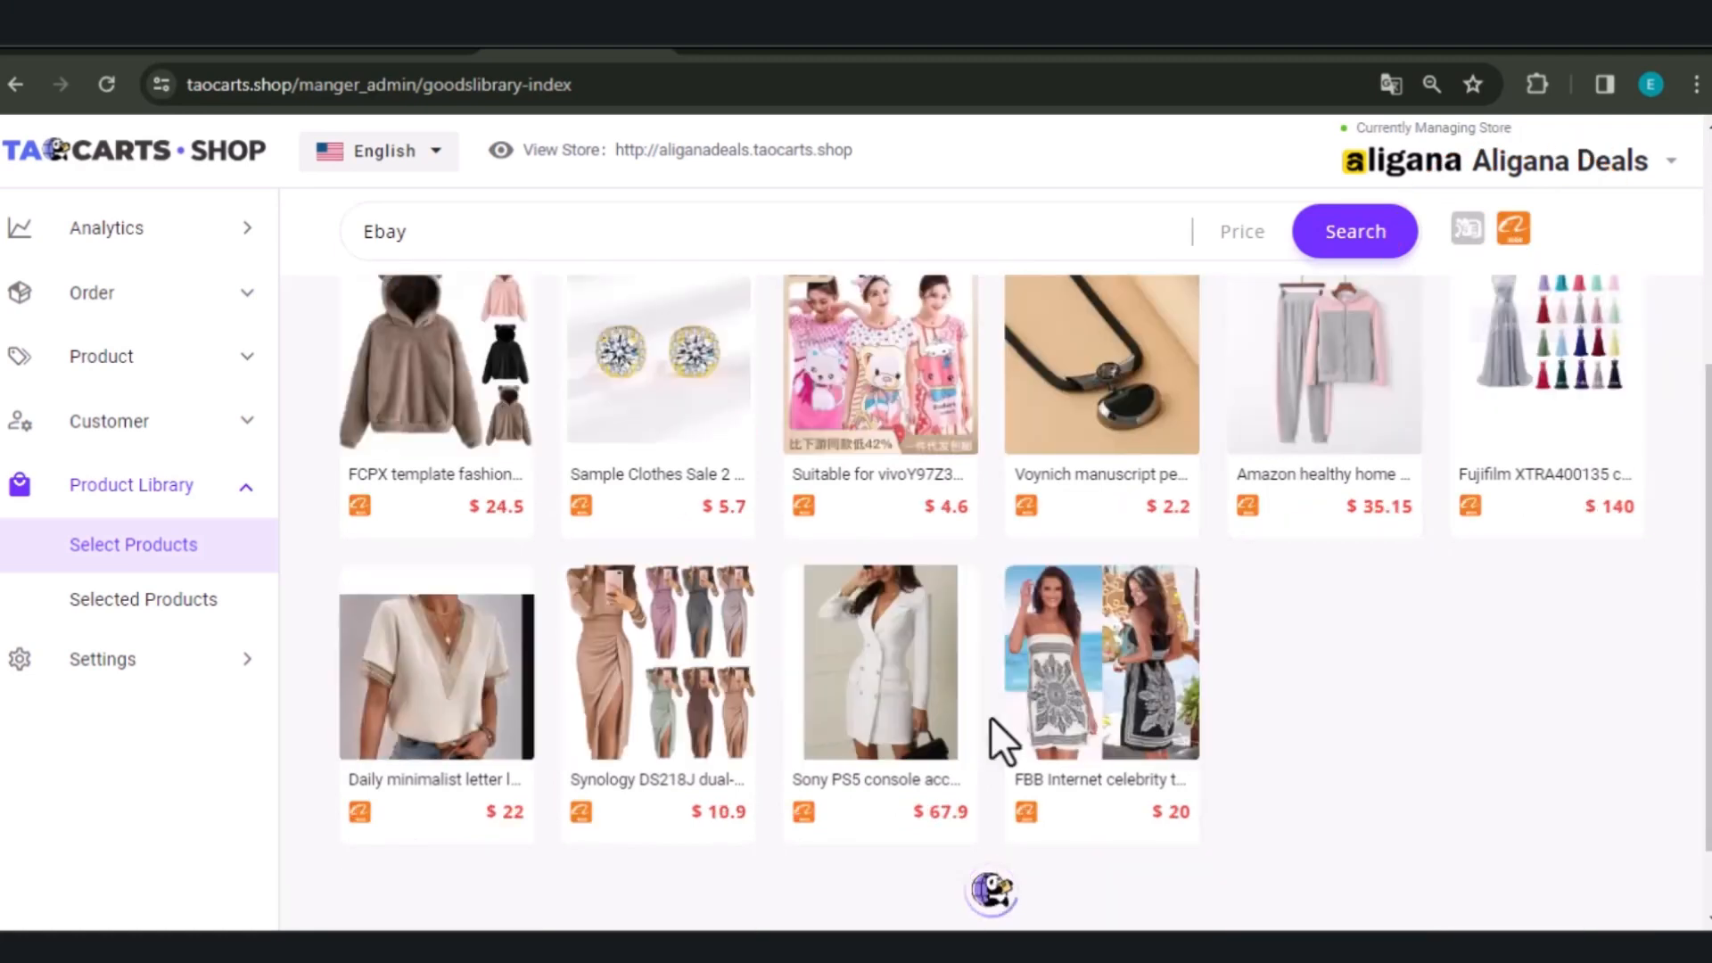
scroll(992, 717, "up", 4)
scroll(992, 717, "down", 5)
Step: Open the details of the brown high-slit evening dress, review its size chart, and add it to the selected products
left_click(608, 617)
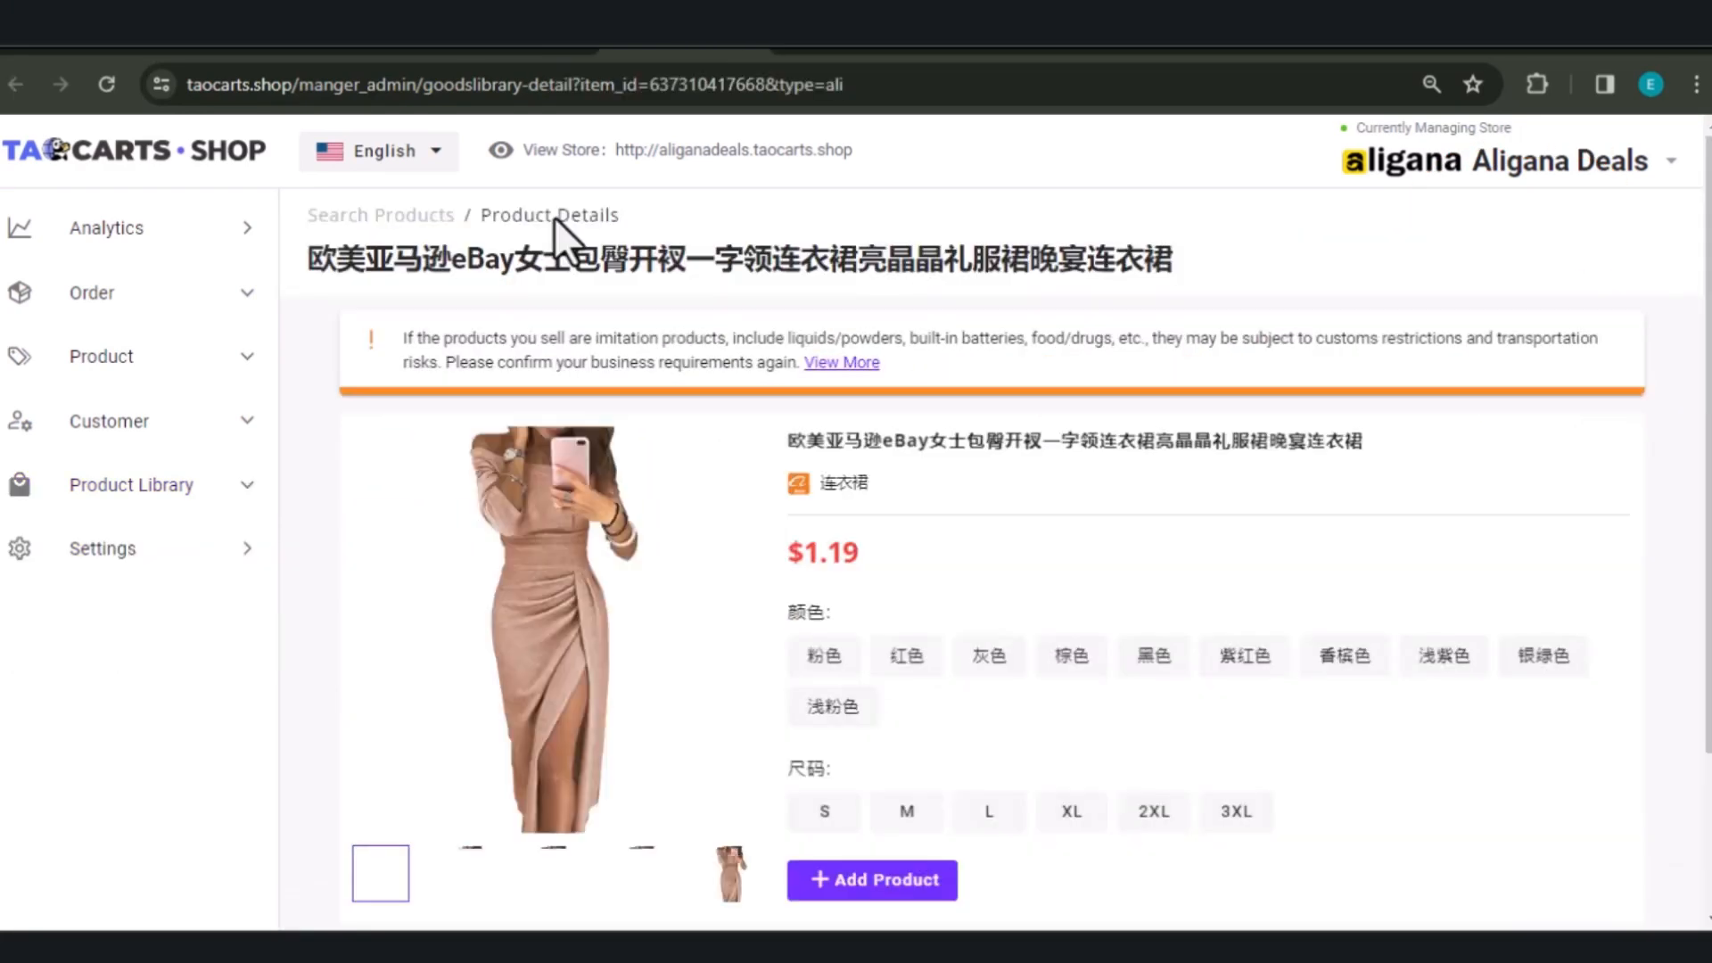
scroll(822, 602, "down", 10)
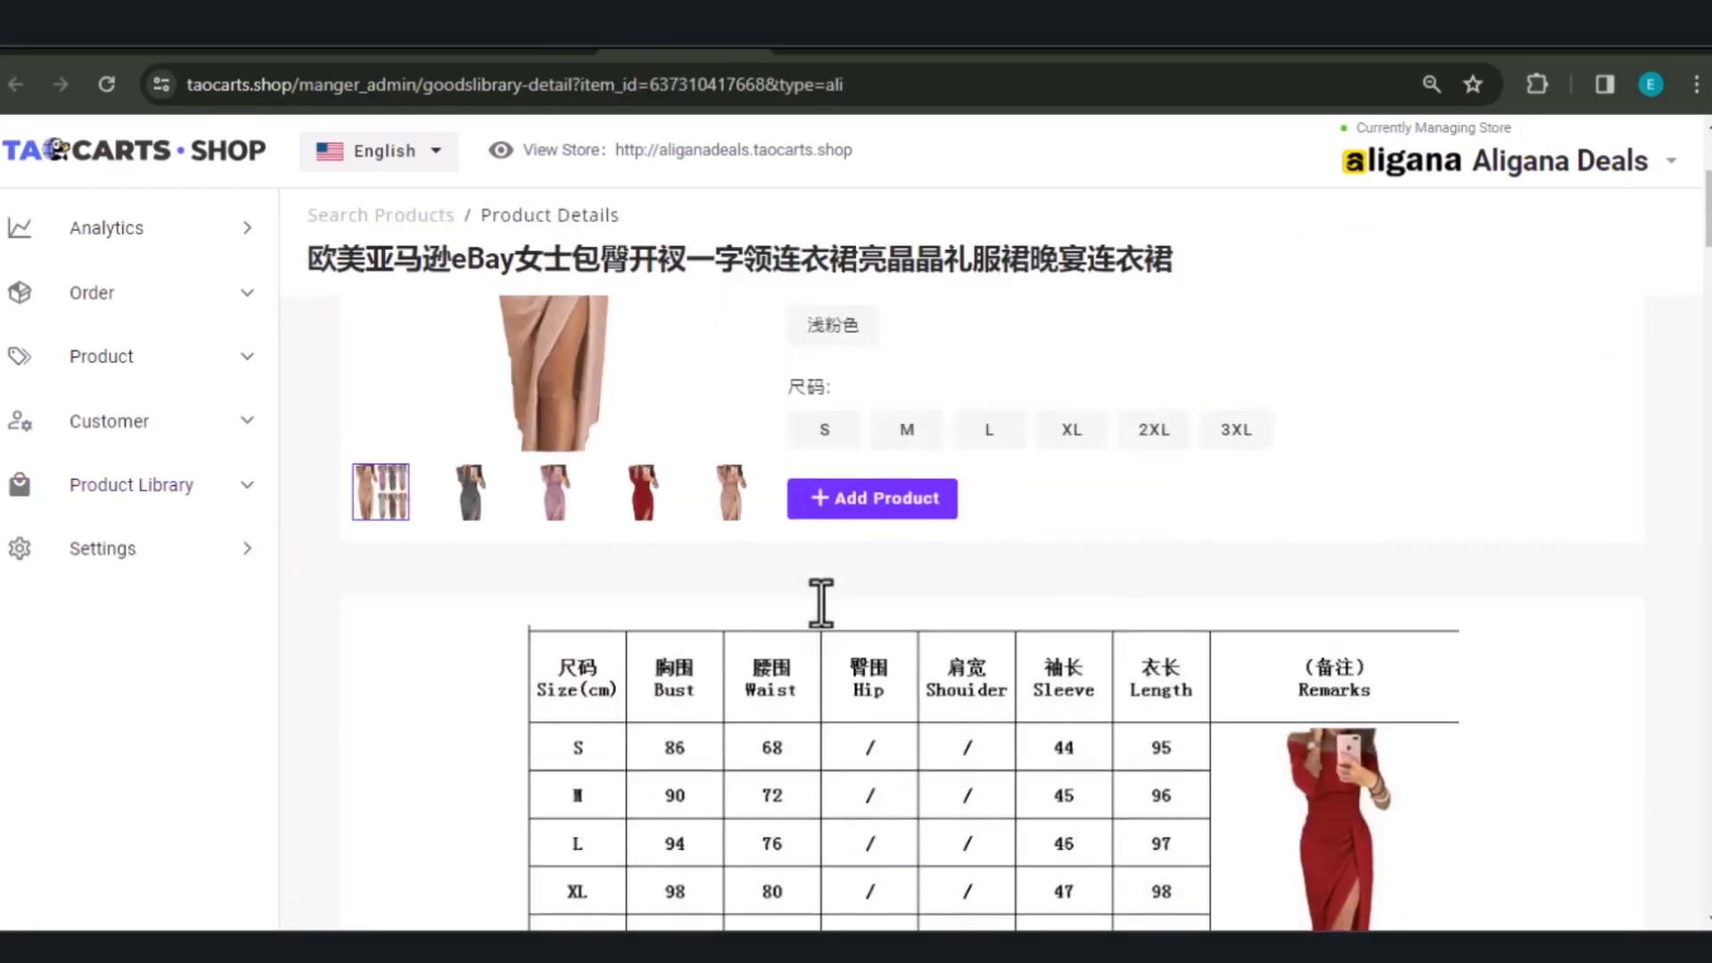
scroll(821, 602, "up", 10)
left_click(873, 881)
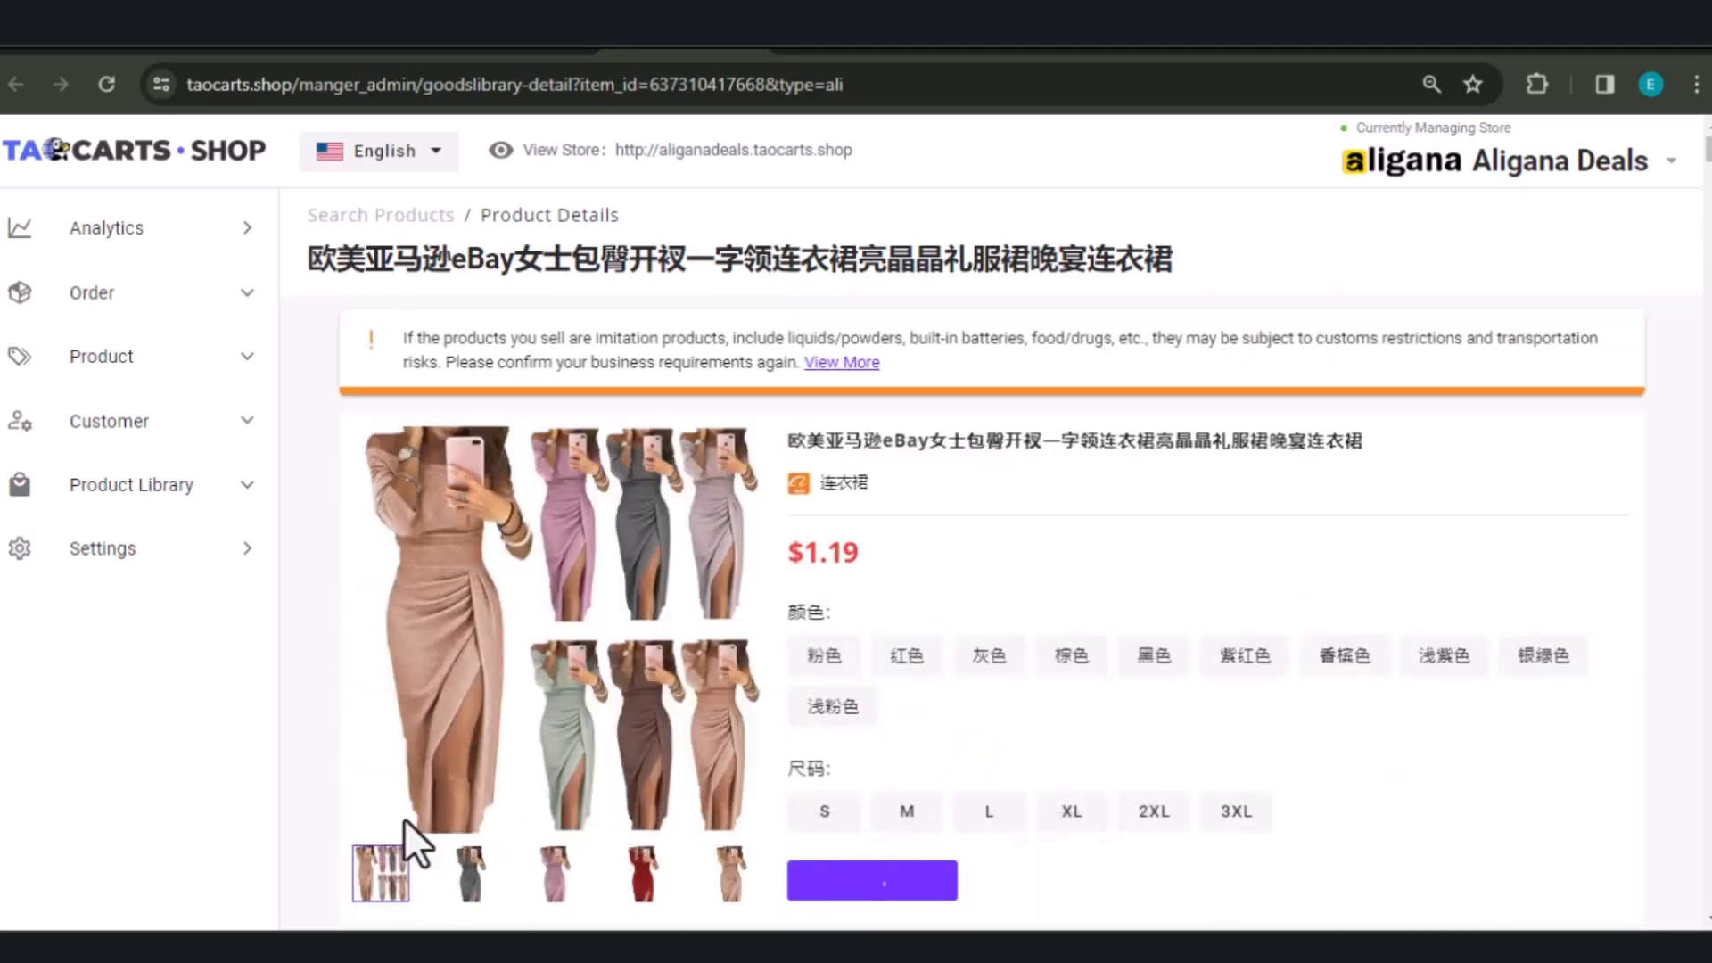
Step: Return to the 1688 search results, browse the other listings, and open the list of selected products
left_click(478, 52)
scroll(749, 688, "up", 5)
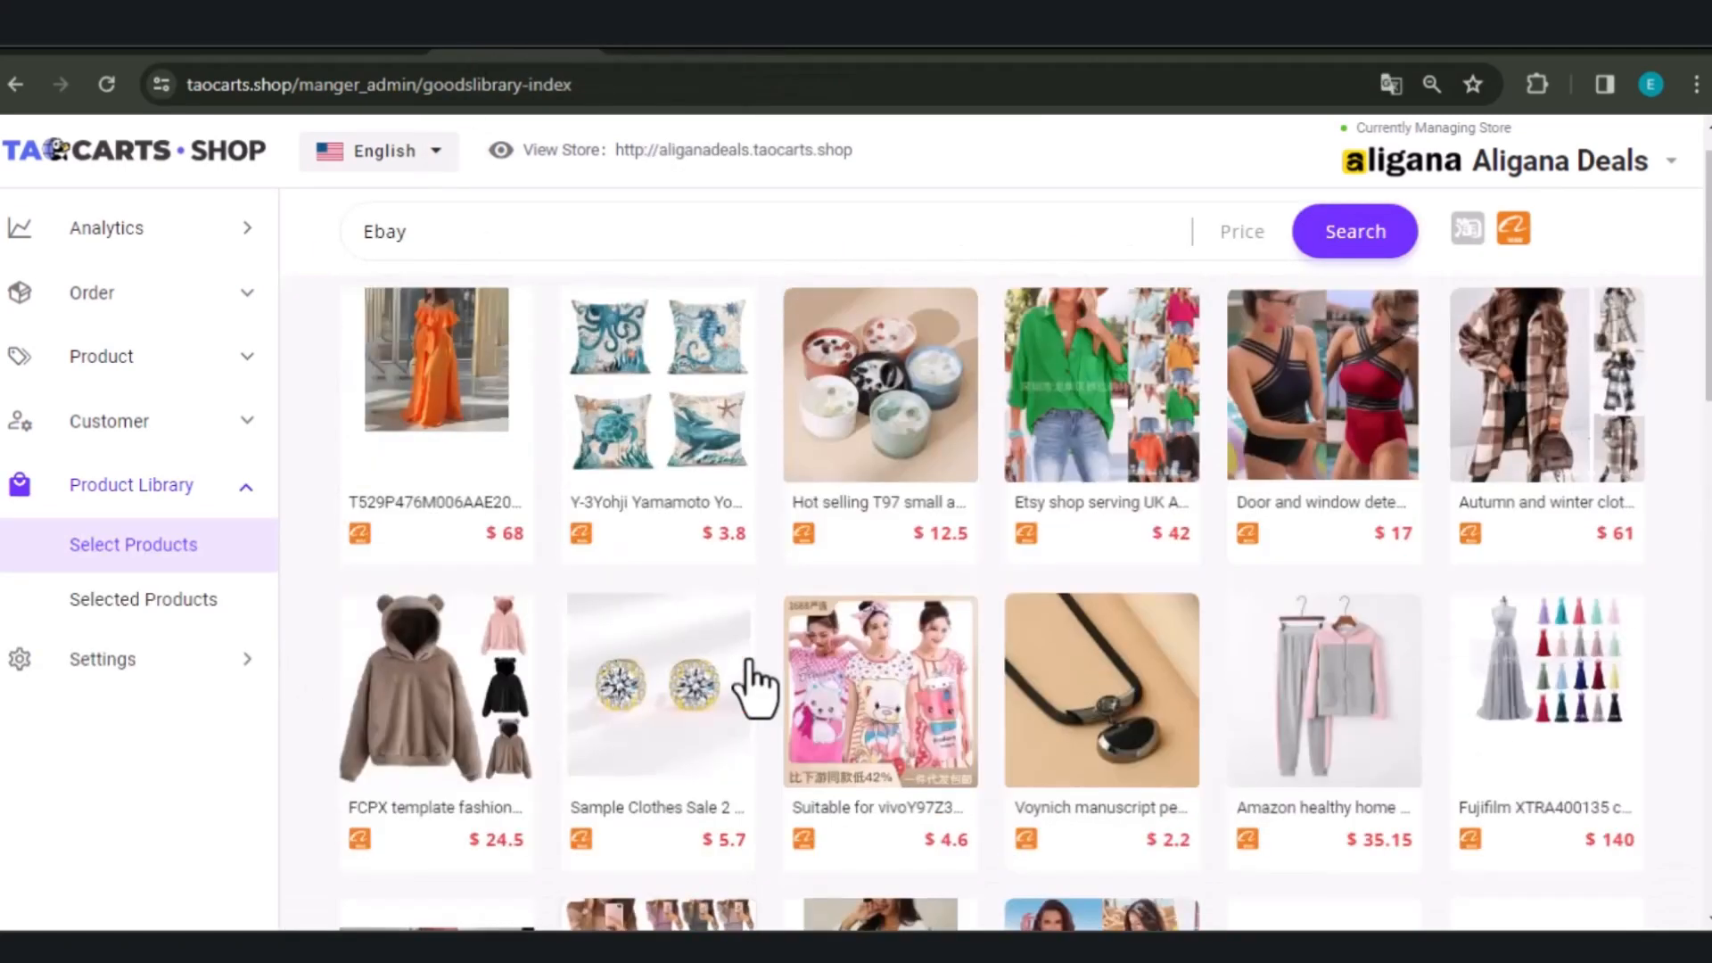
scroll(1349, 513, "down", 5)
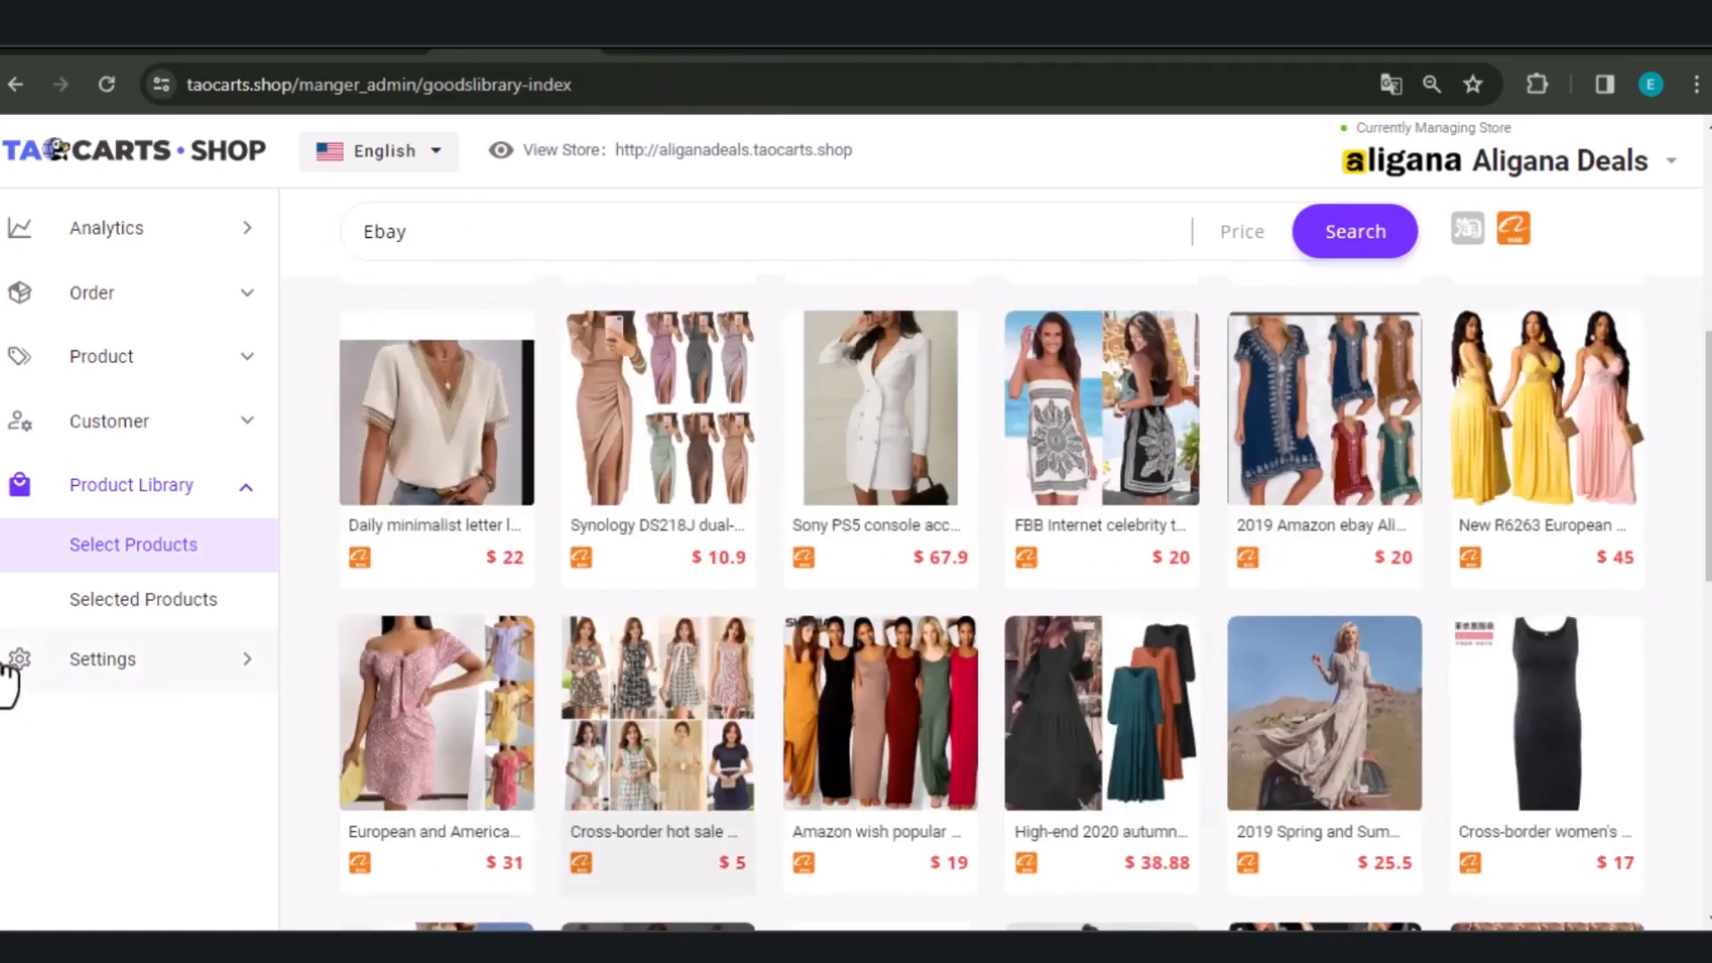
scroll(191, 497, "up", 5)
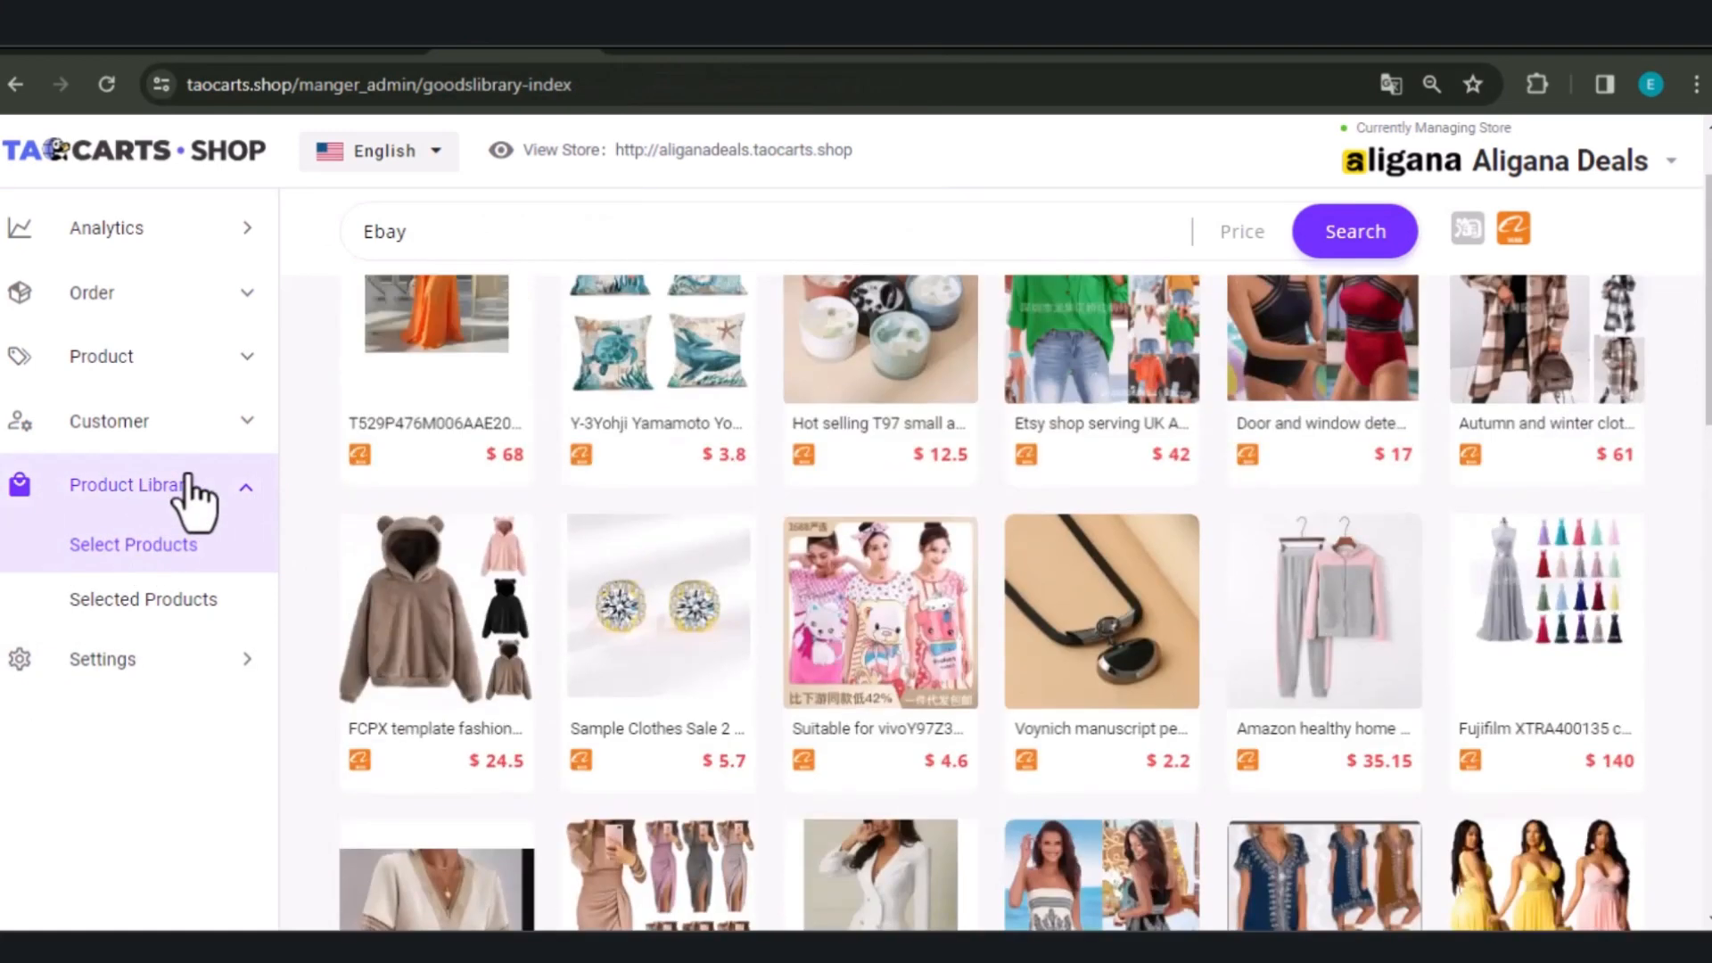
left_click(164, 603)
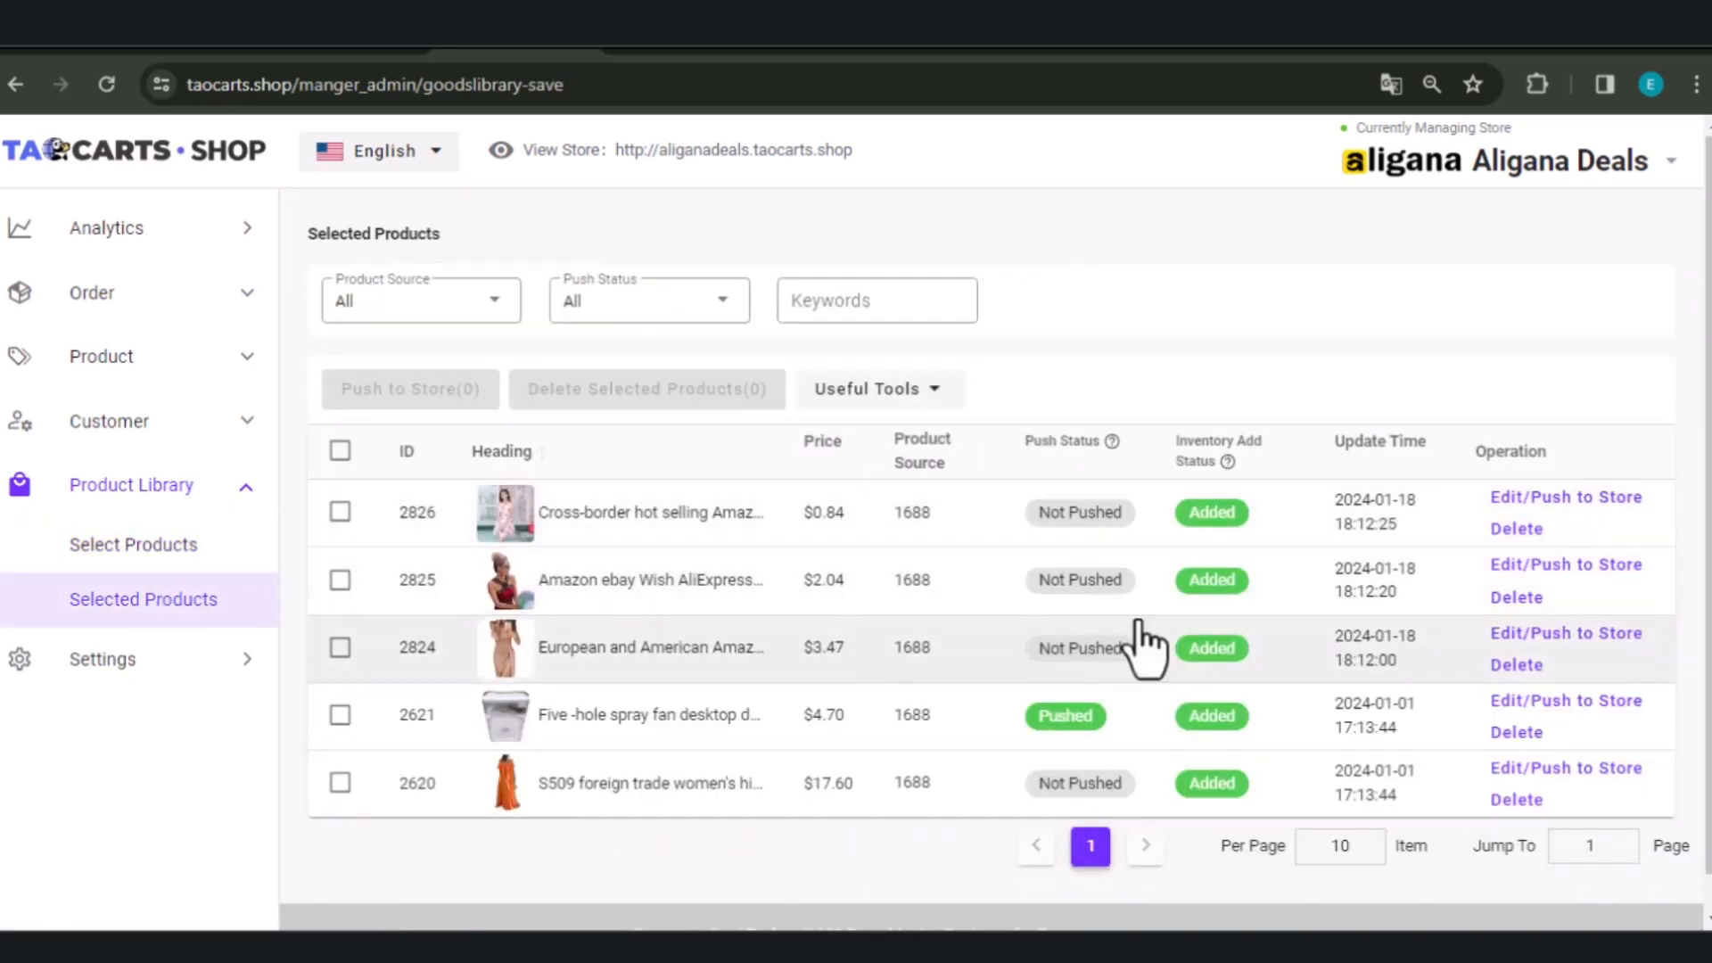
Step: Open the Cross-border hot selling product with ID 2826 for editing and translate it into English with machine translation
left_click(1541, 504)
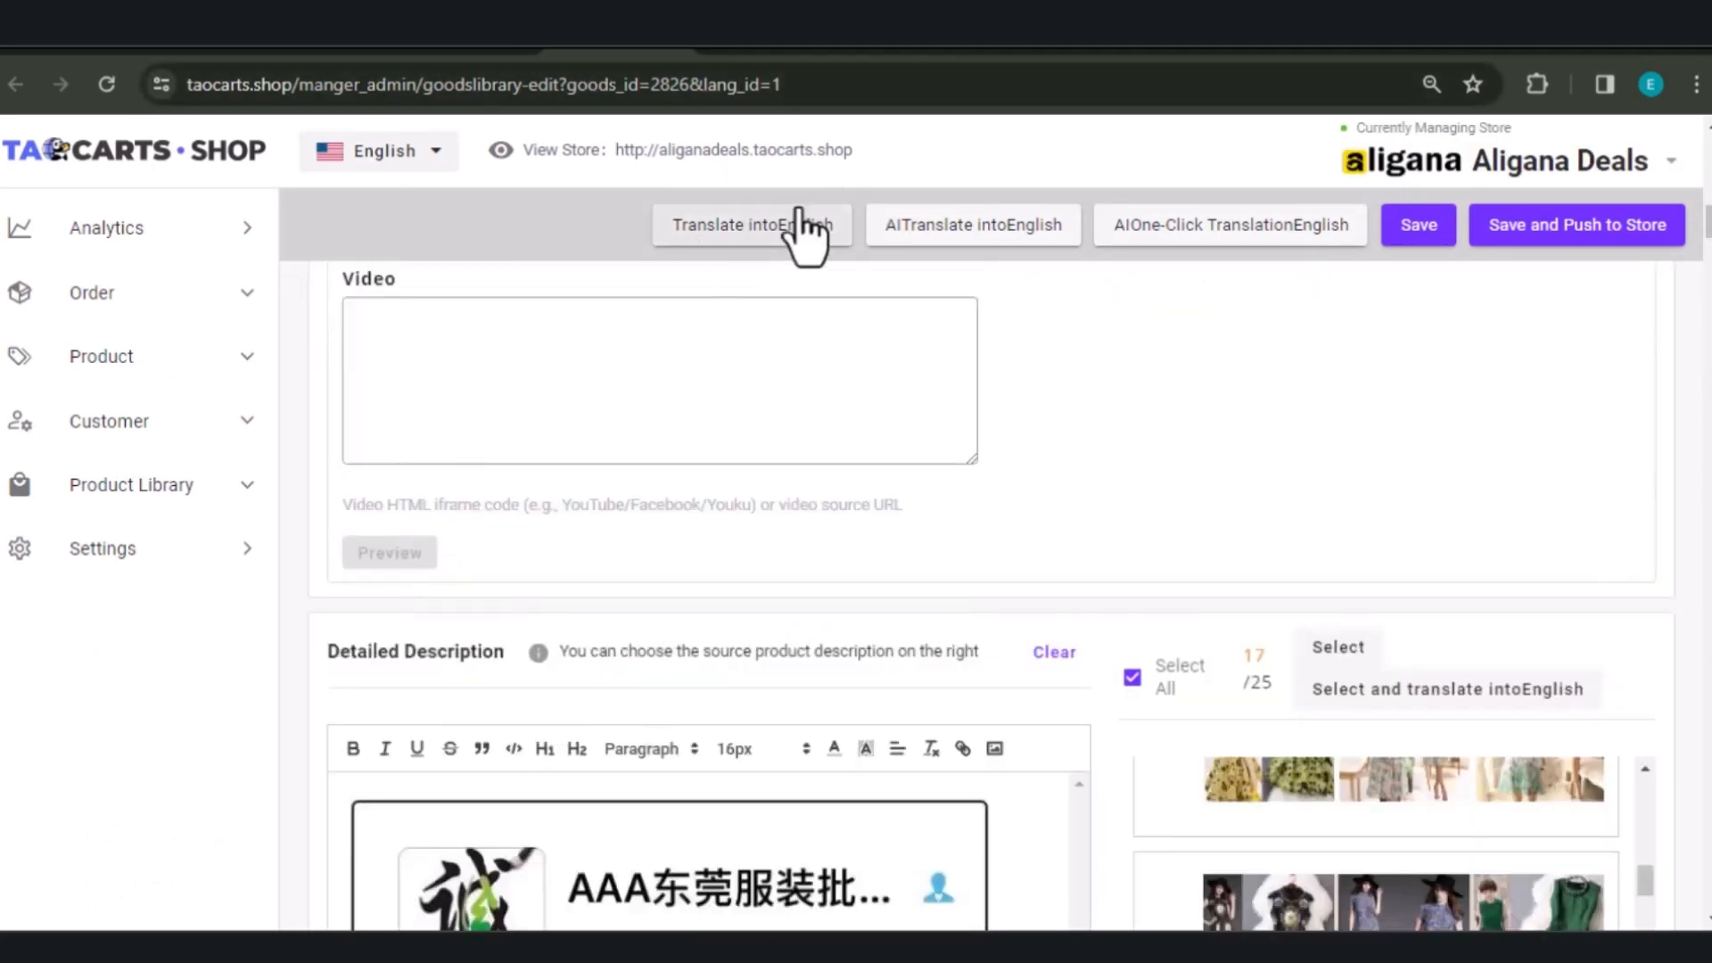
left_click(739, 229)
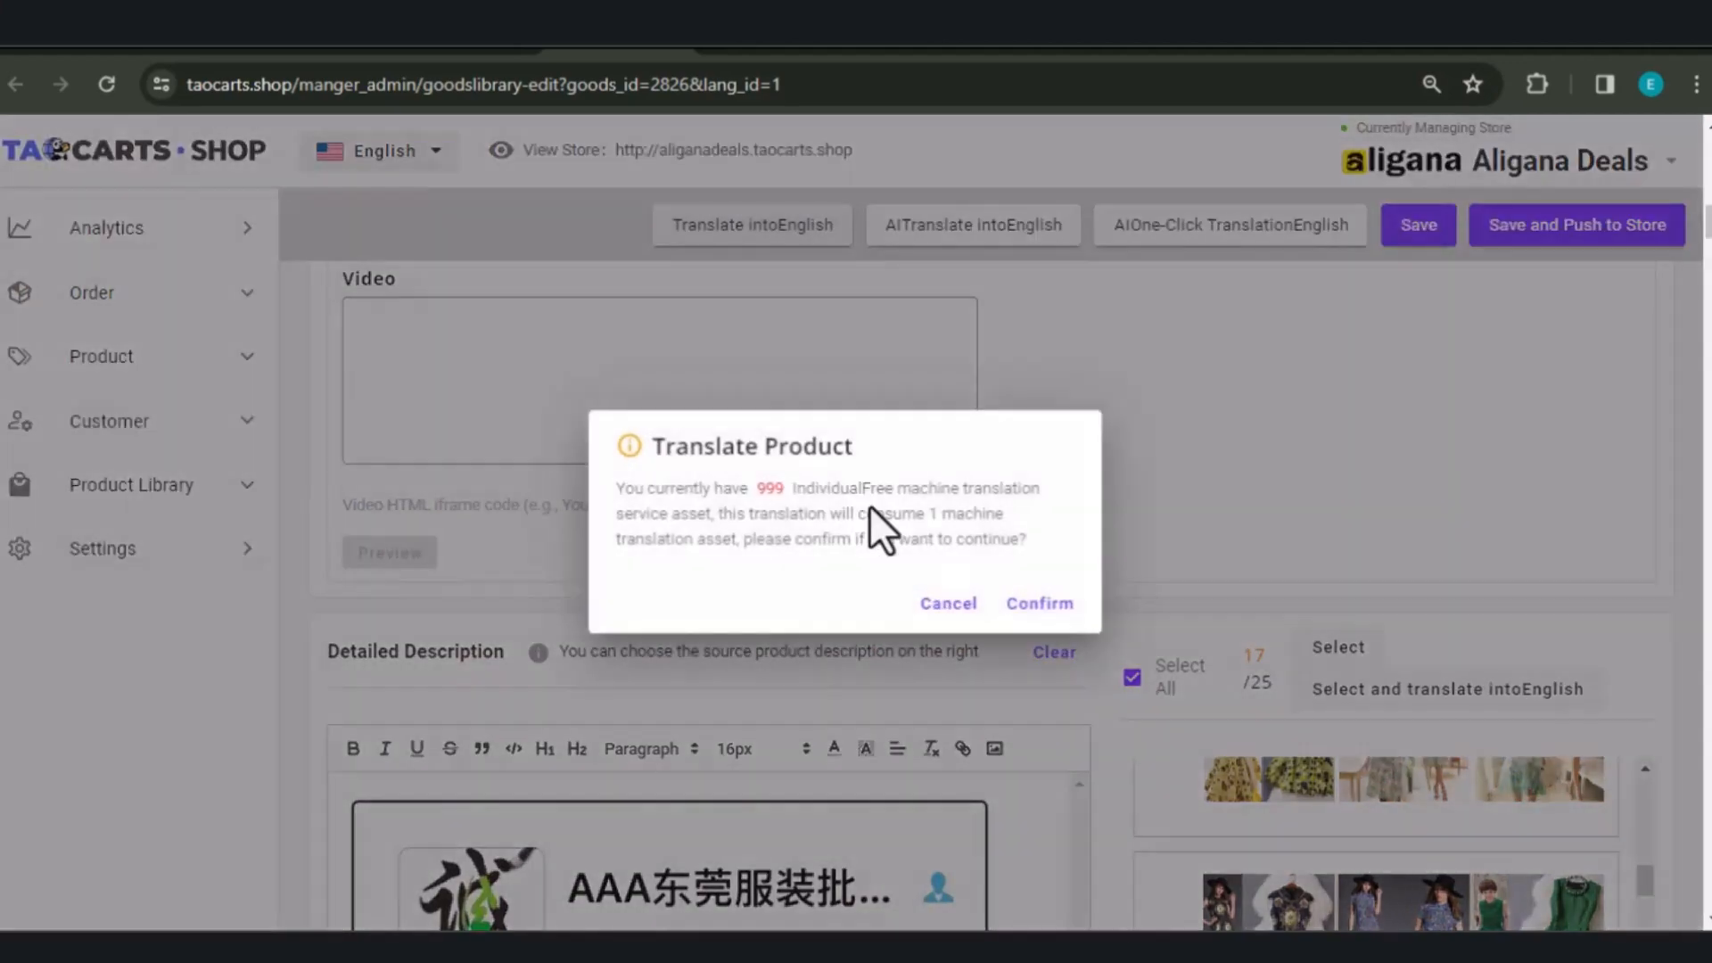
left_click(1037, 606)
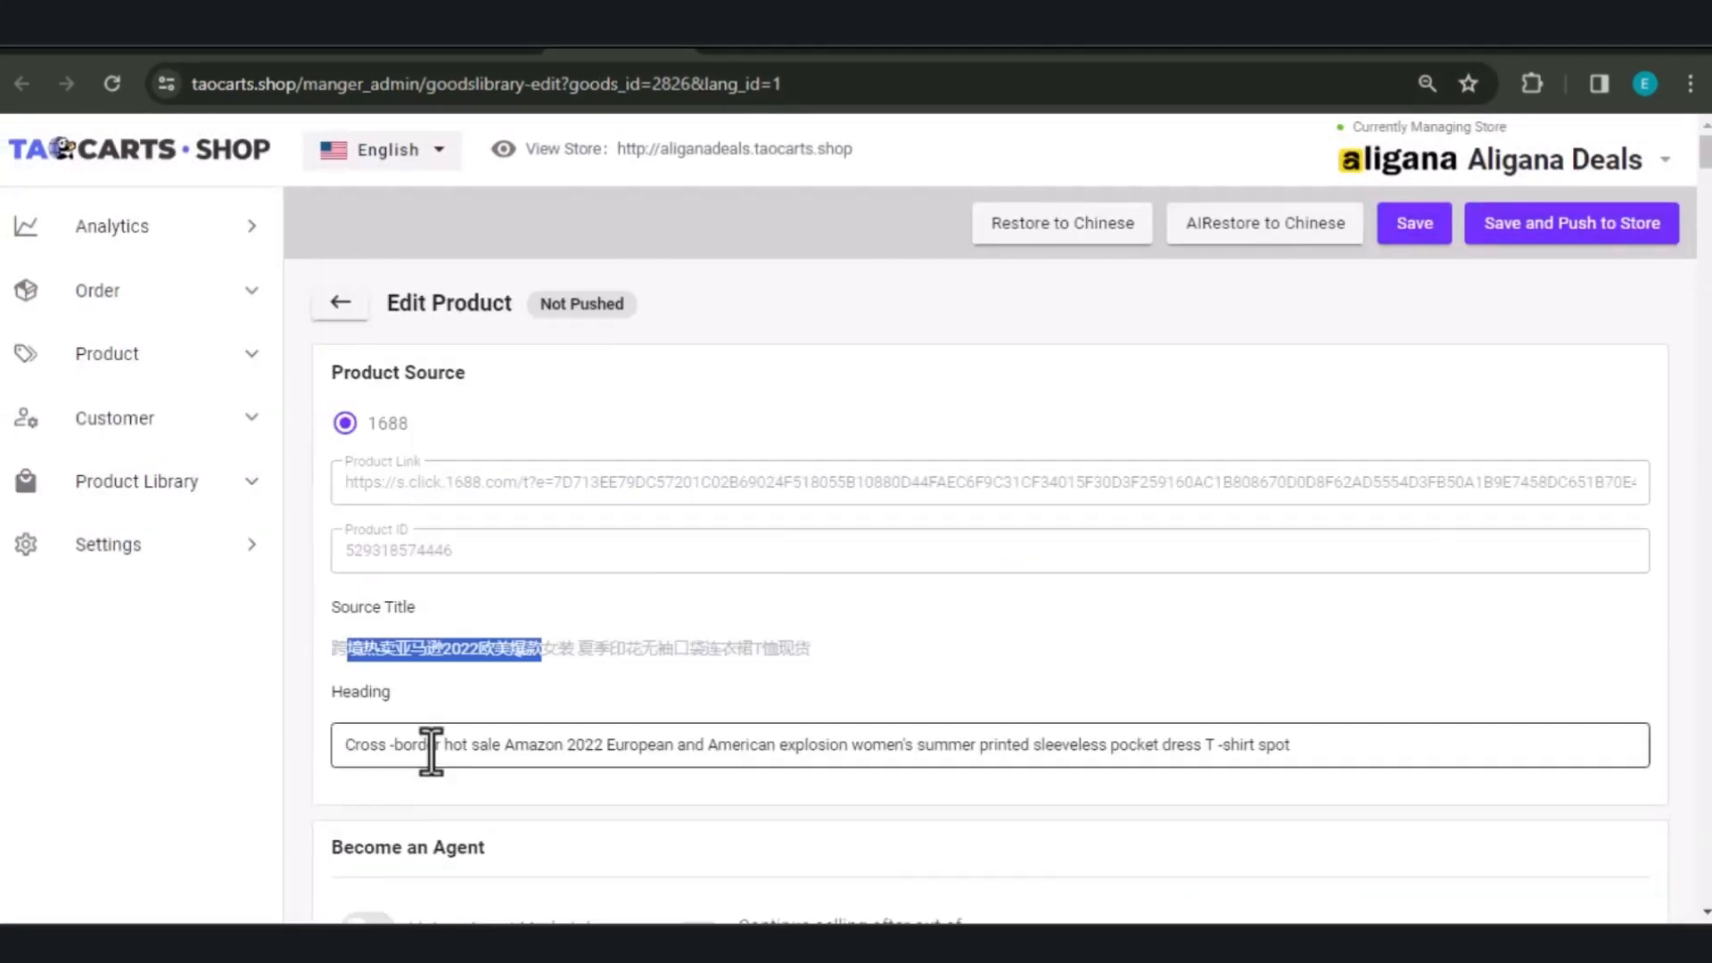
Step: Review the translated product's variants and media, and choose its series in the advanced settings
scroll(705, 739, "down", 20)
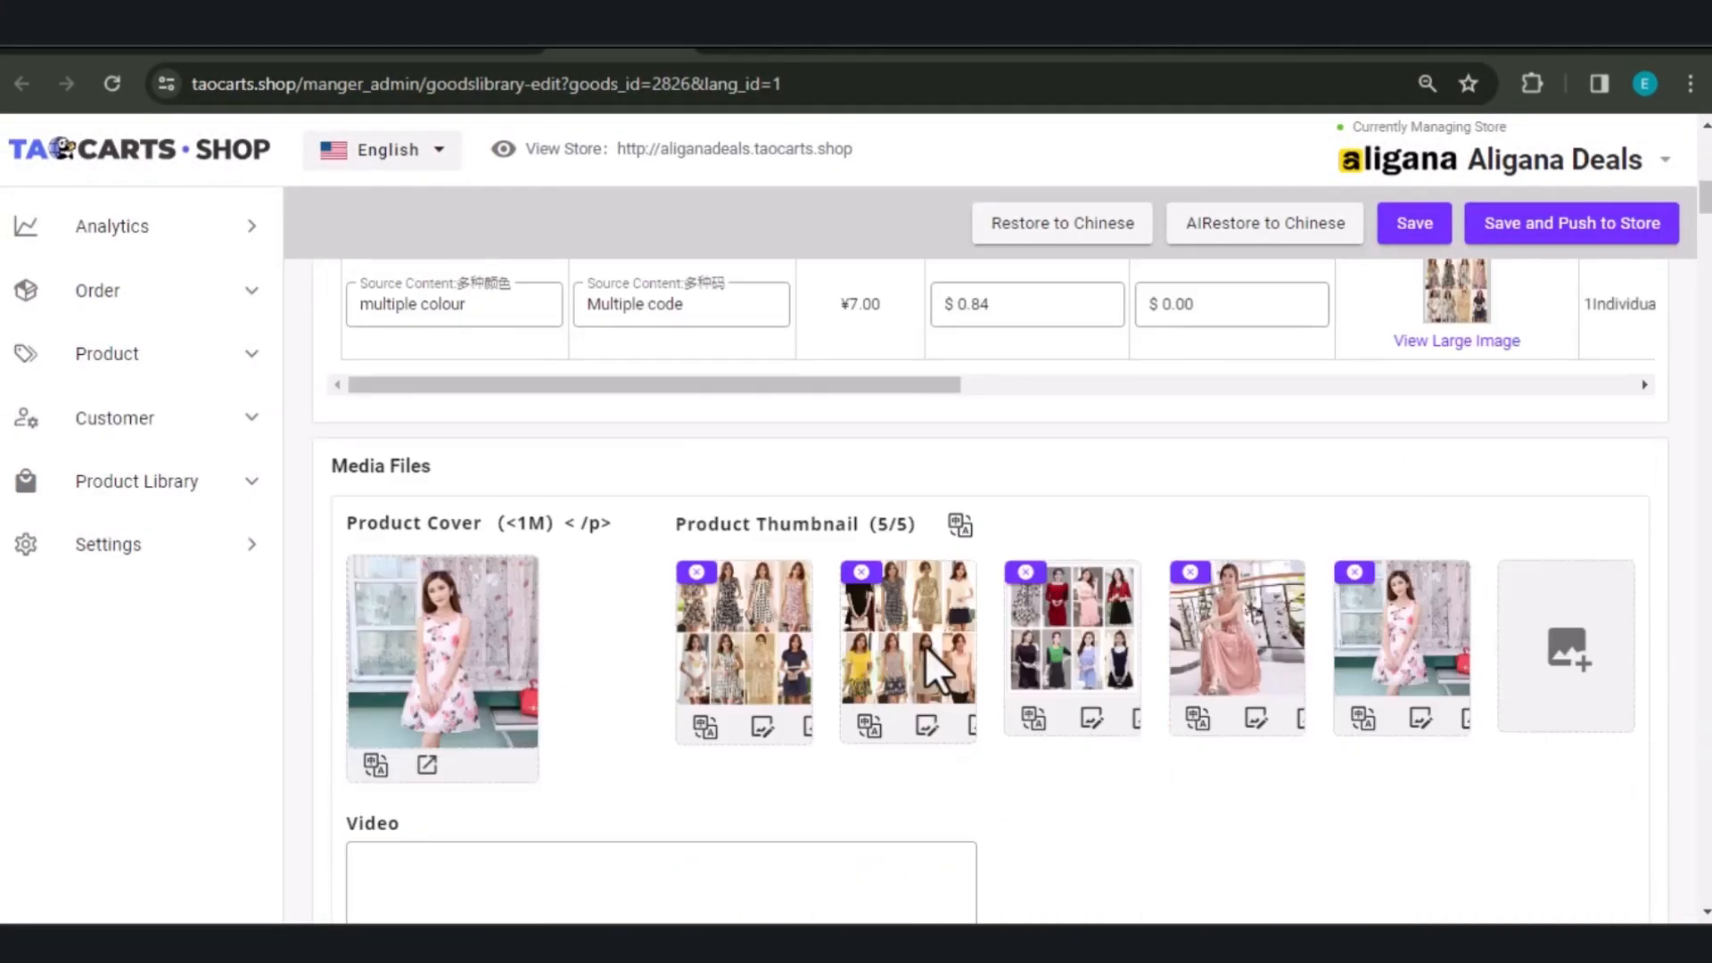
scroll(943, 745, "down", 15)
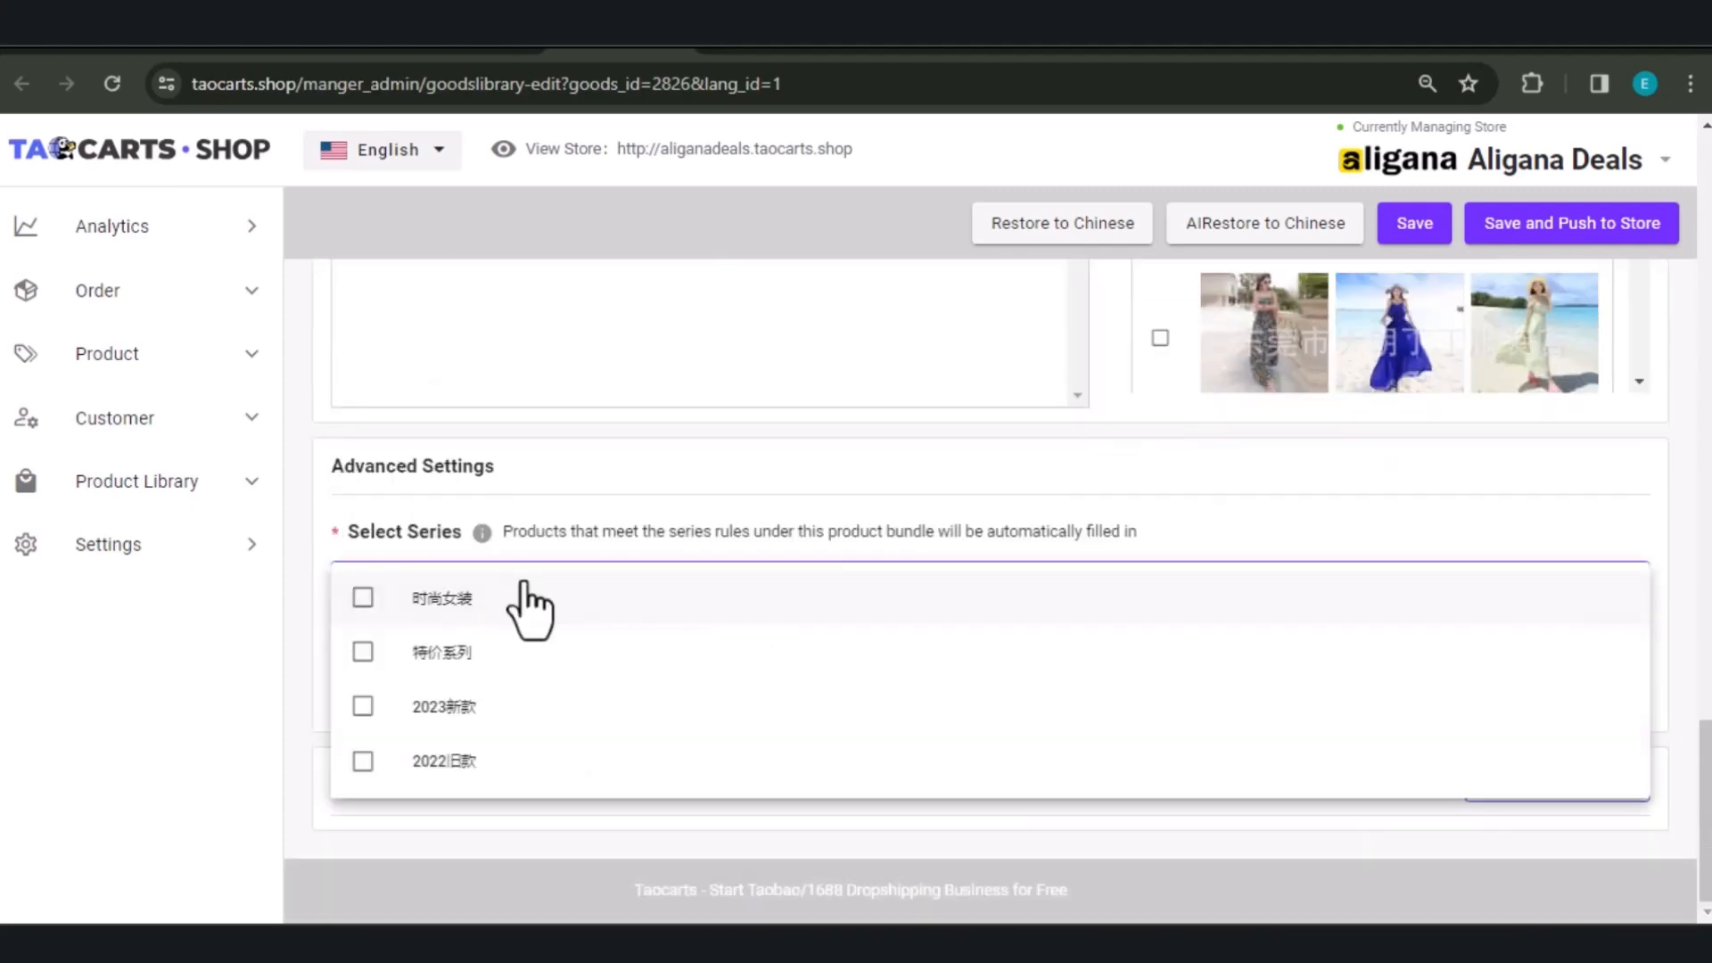
triple_click(366, 740)
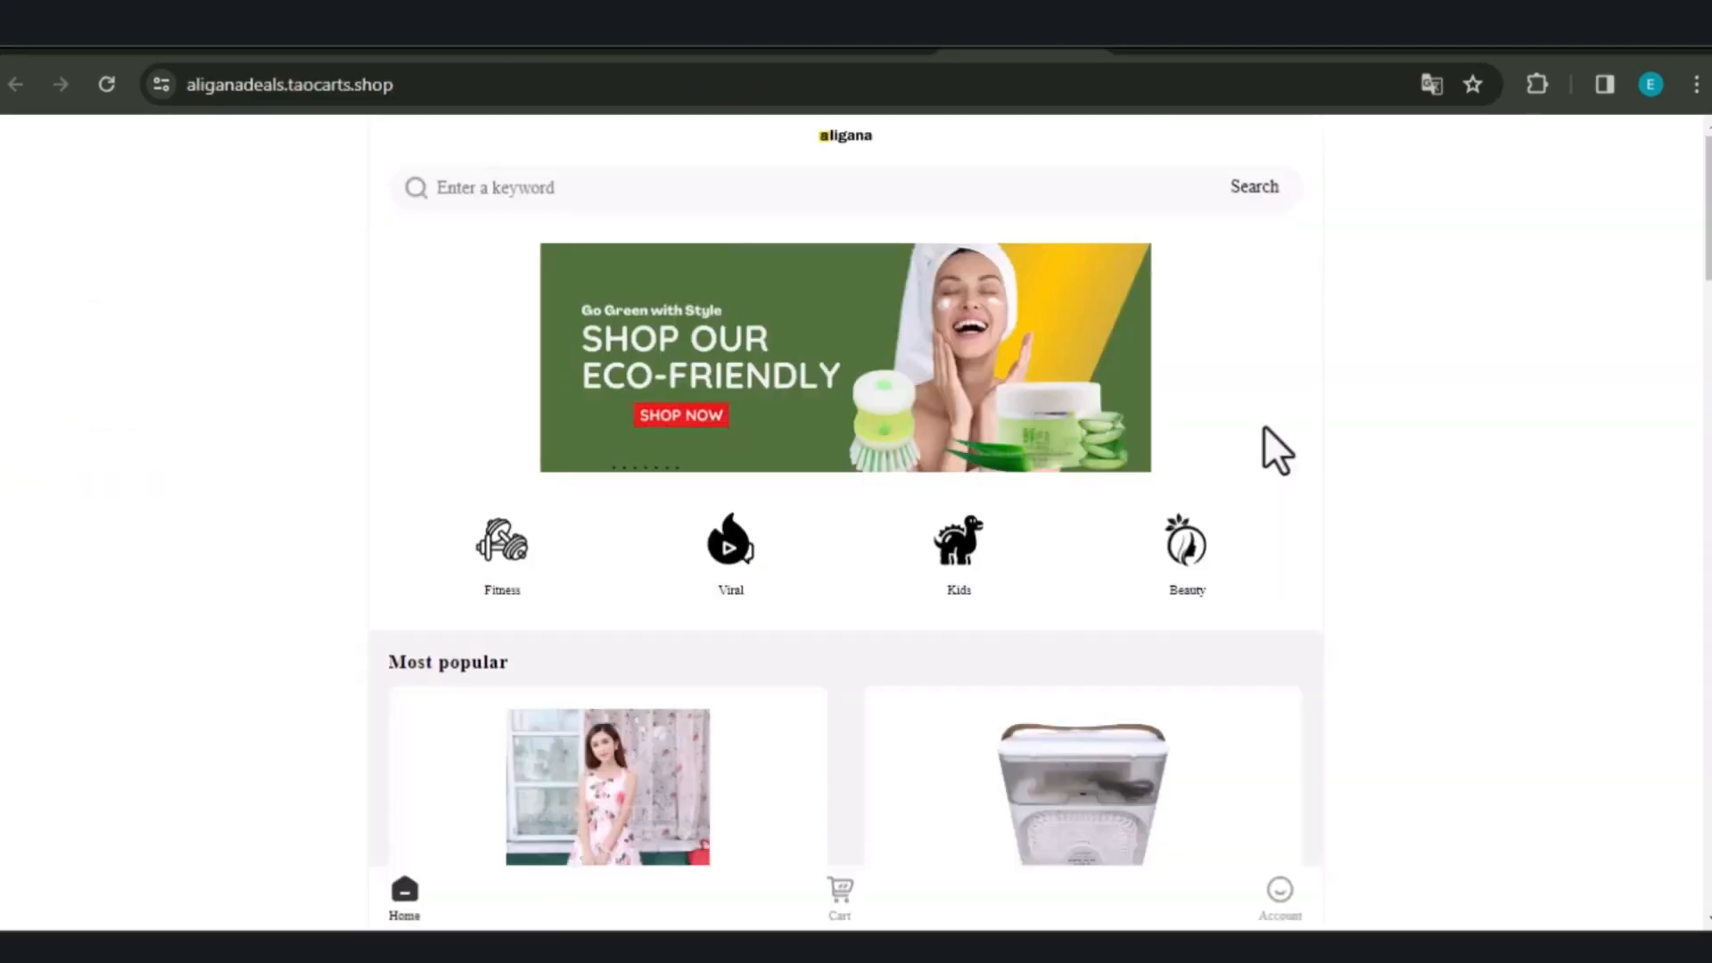
Step: Test buying the Trendy Women's Summer Sleeveless Pocket Dress on the live storefront, going through order confirmation to payment
scroll(664, 705, "down", 3)
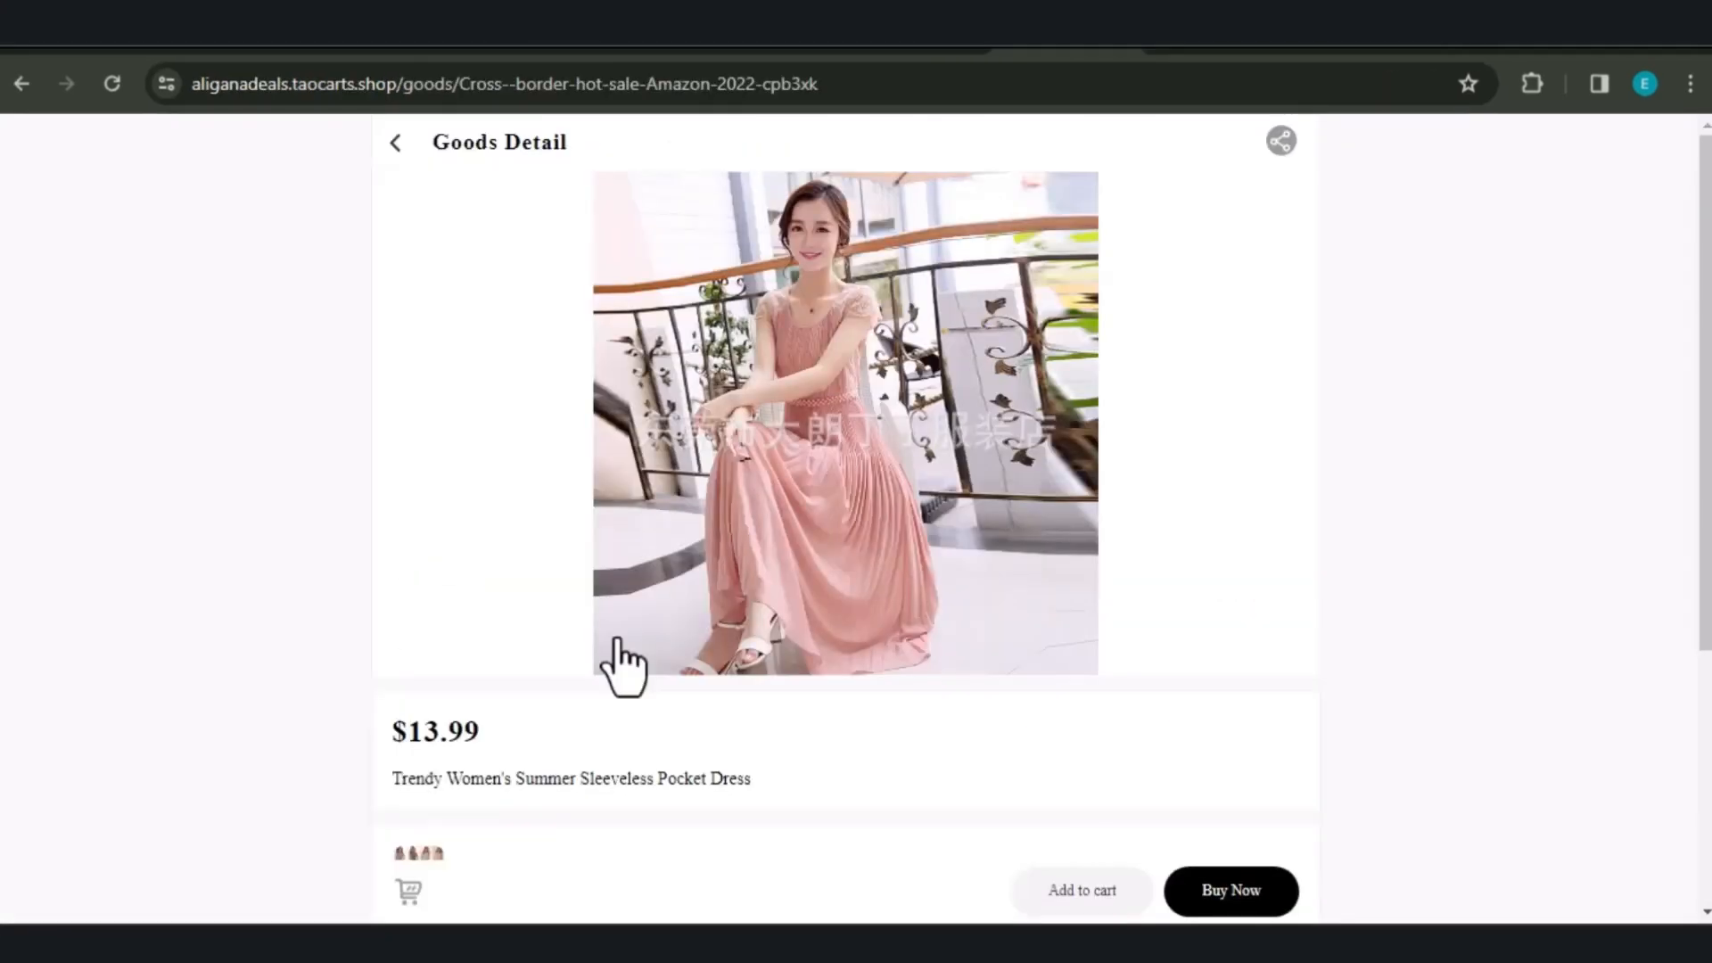
scroll(535, 660, "down", 3)
left_click(415, 637)
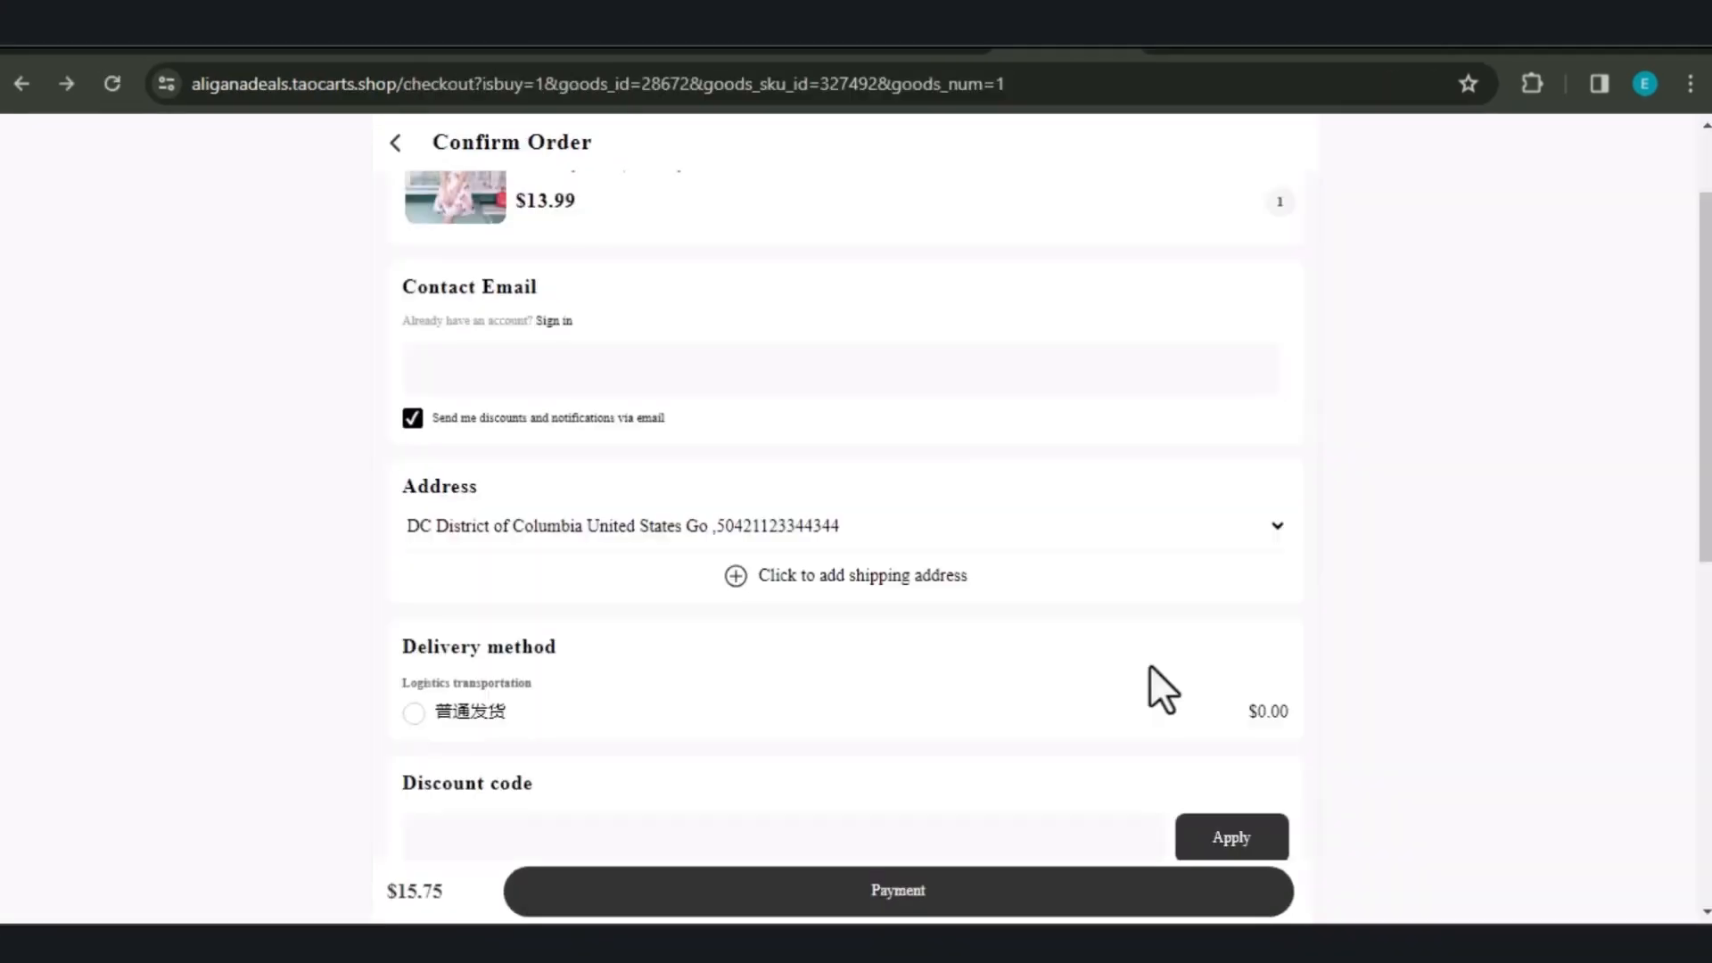
scroll(1149, 665, "down", 10)
left_click(865, 890)
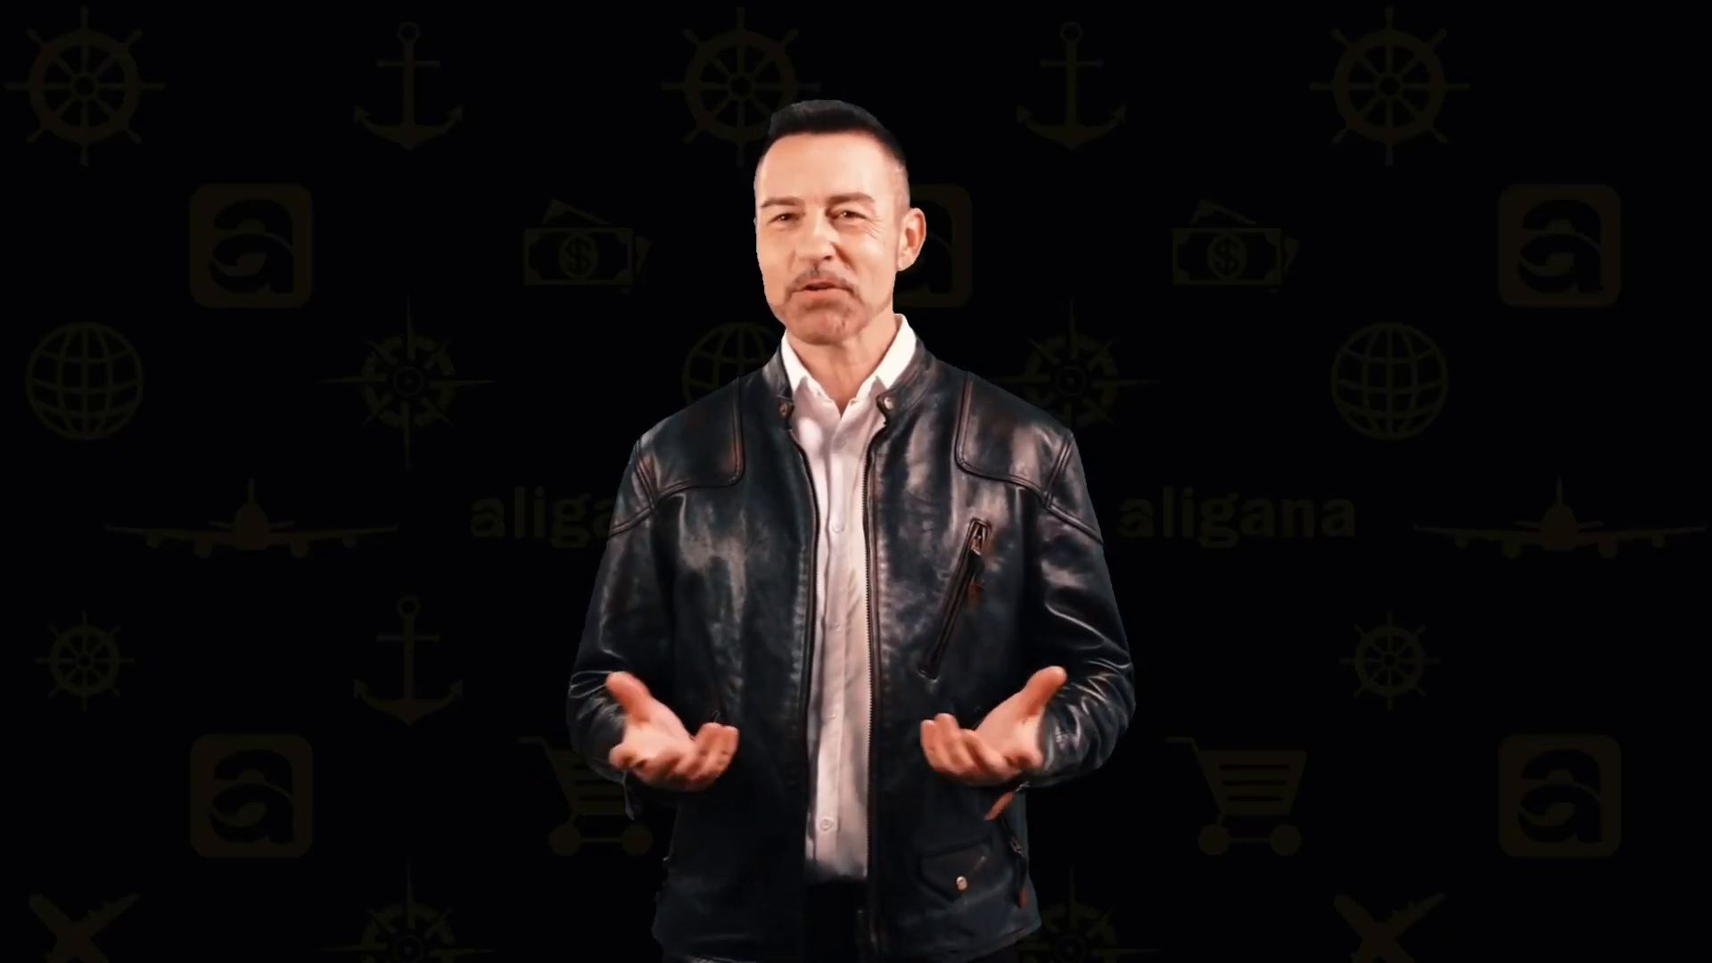